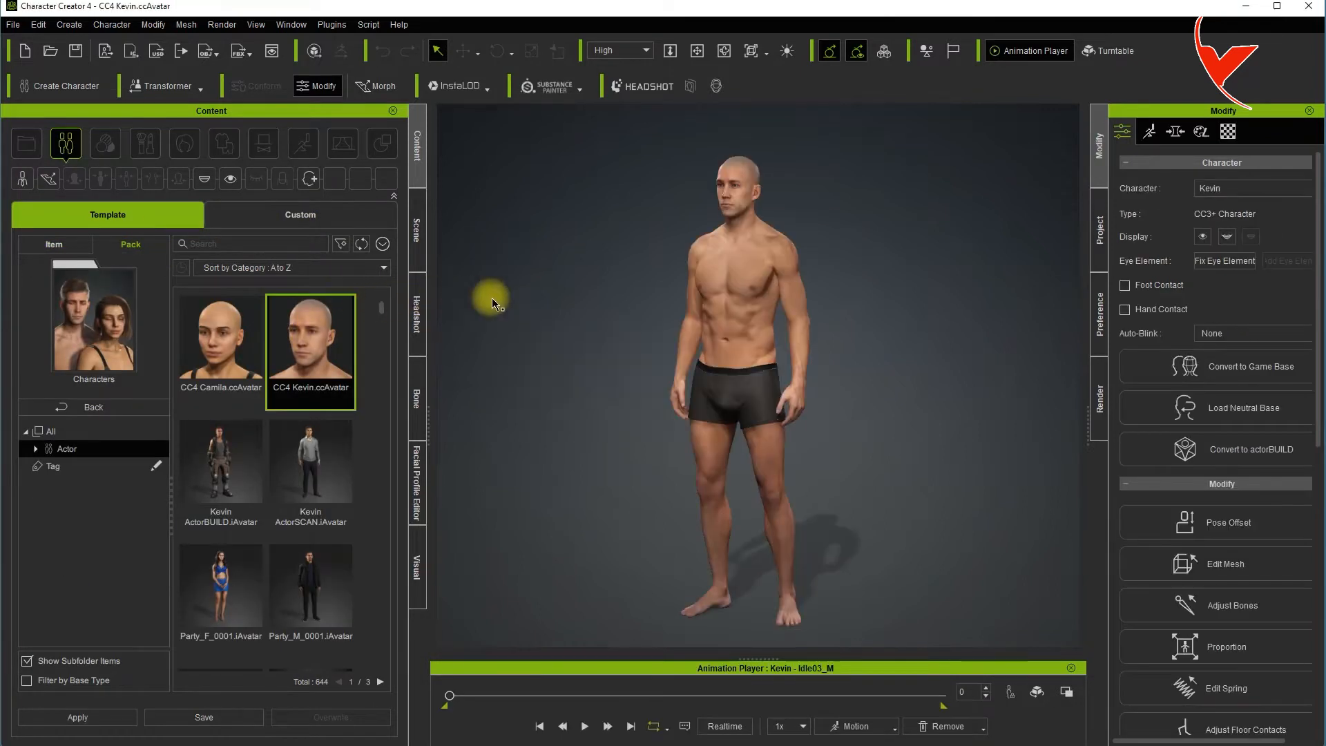
Select the Kevin character, widen its morph settings area, and set the Full Head morph Face Heavy to 100
scroll(785, 305, "up", 5)
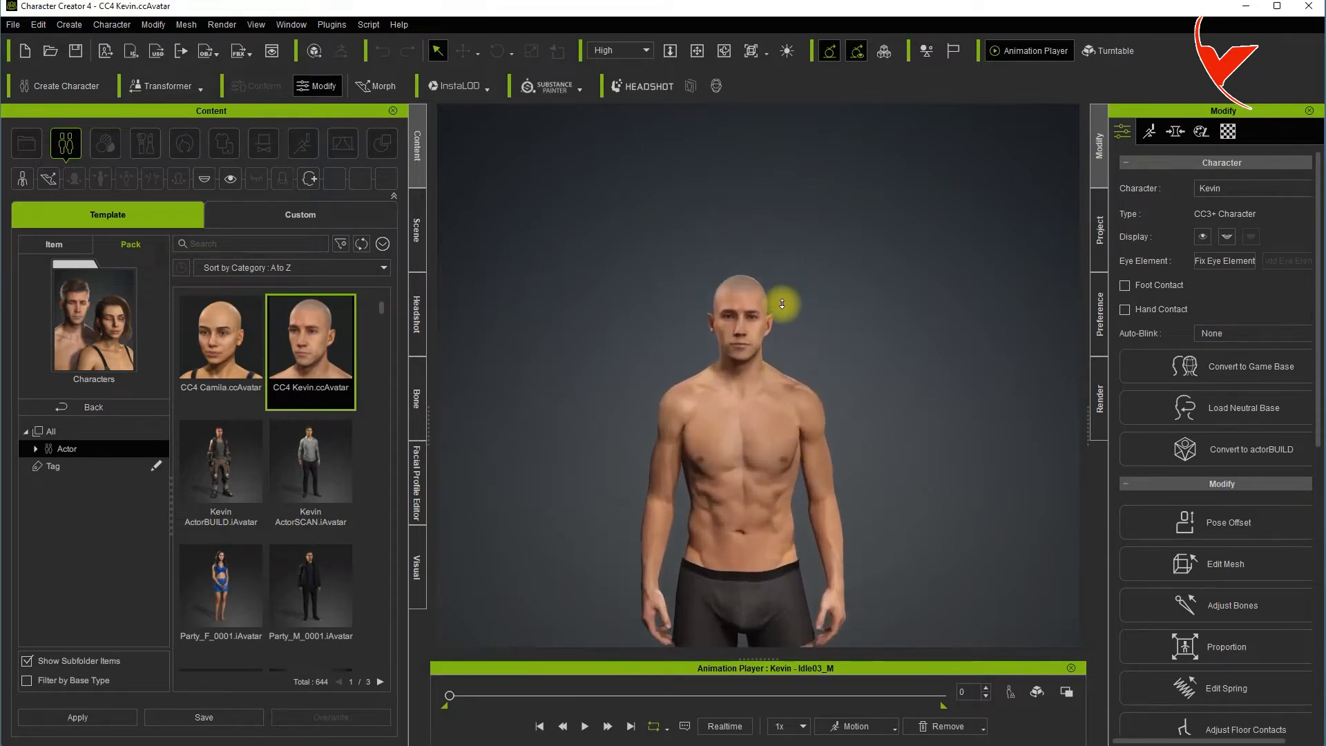
left_click(748, 279)
left_click(1143, 135)
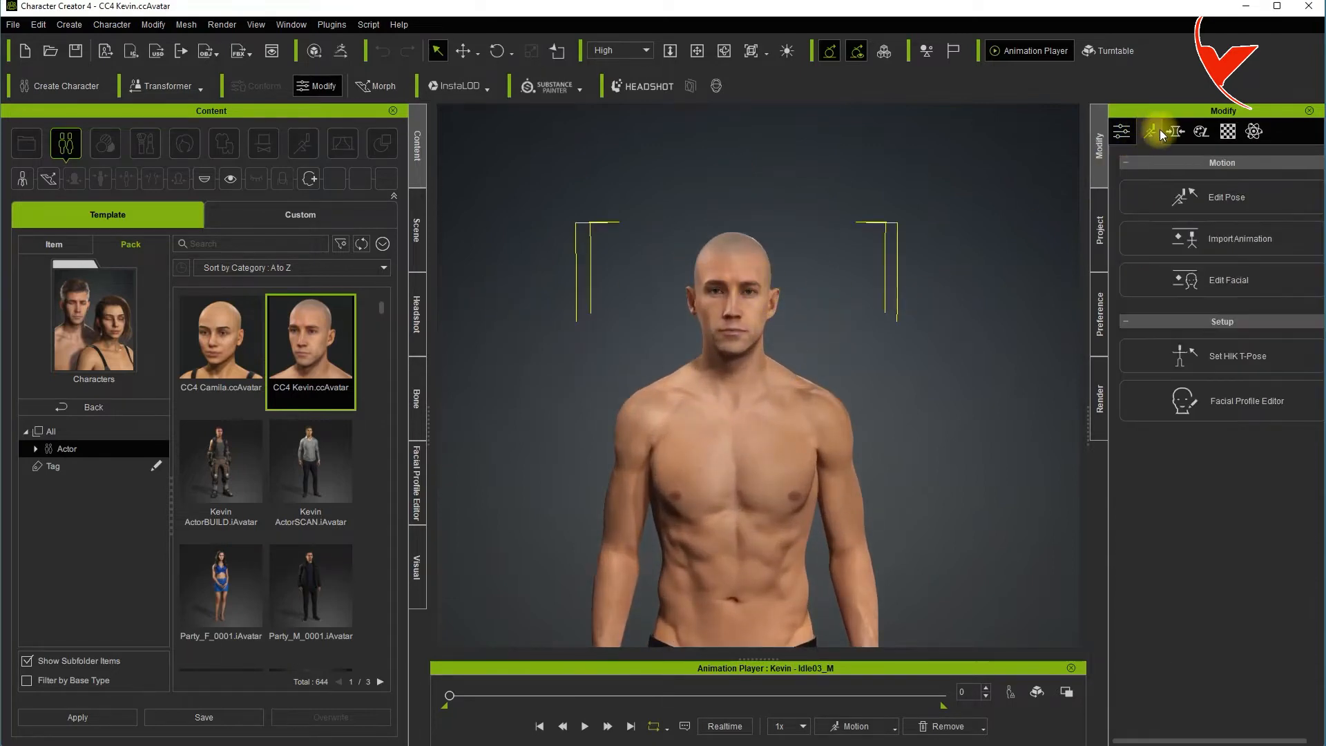
left_click(1175, 131)
left_click_drag(1089, 410, 914, 404)
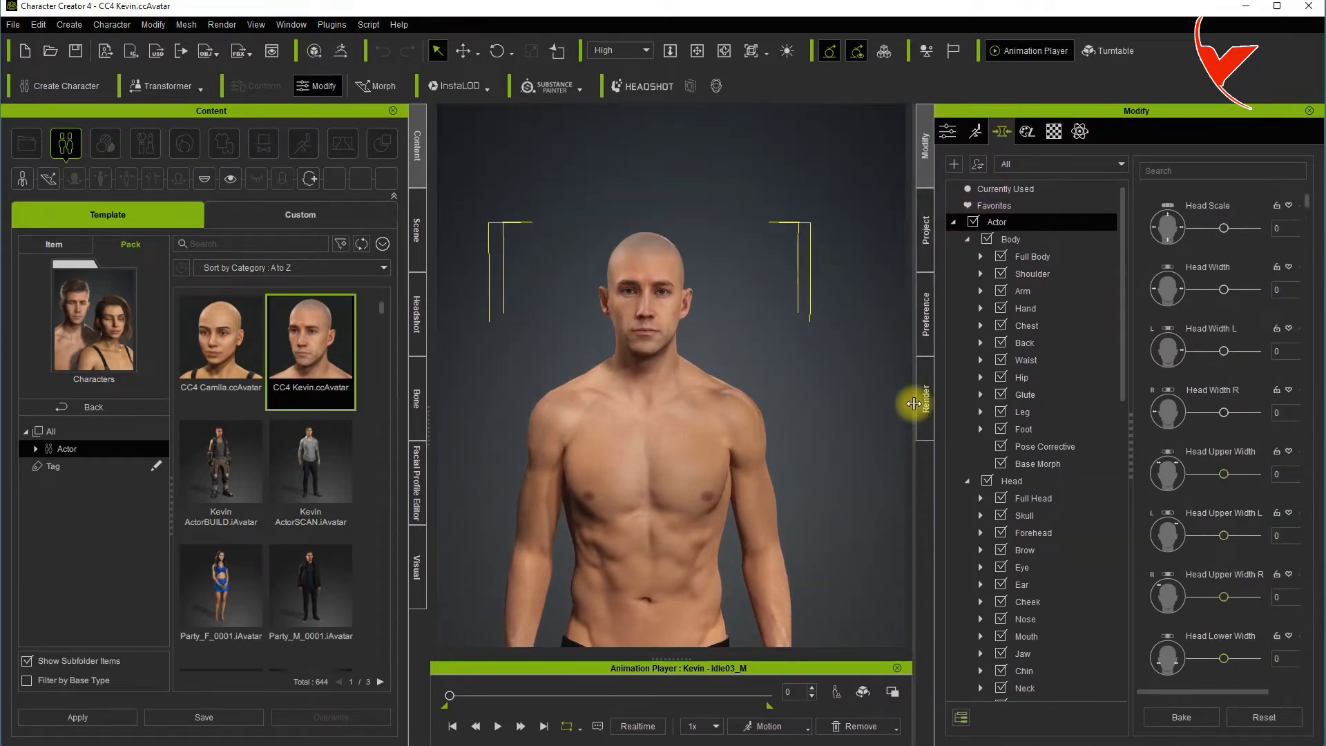
scroll(1076, 462, "down", 3)
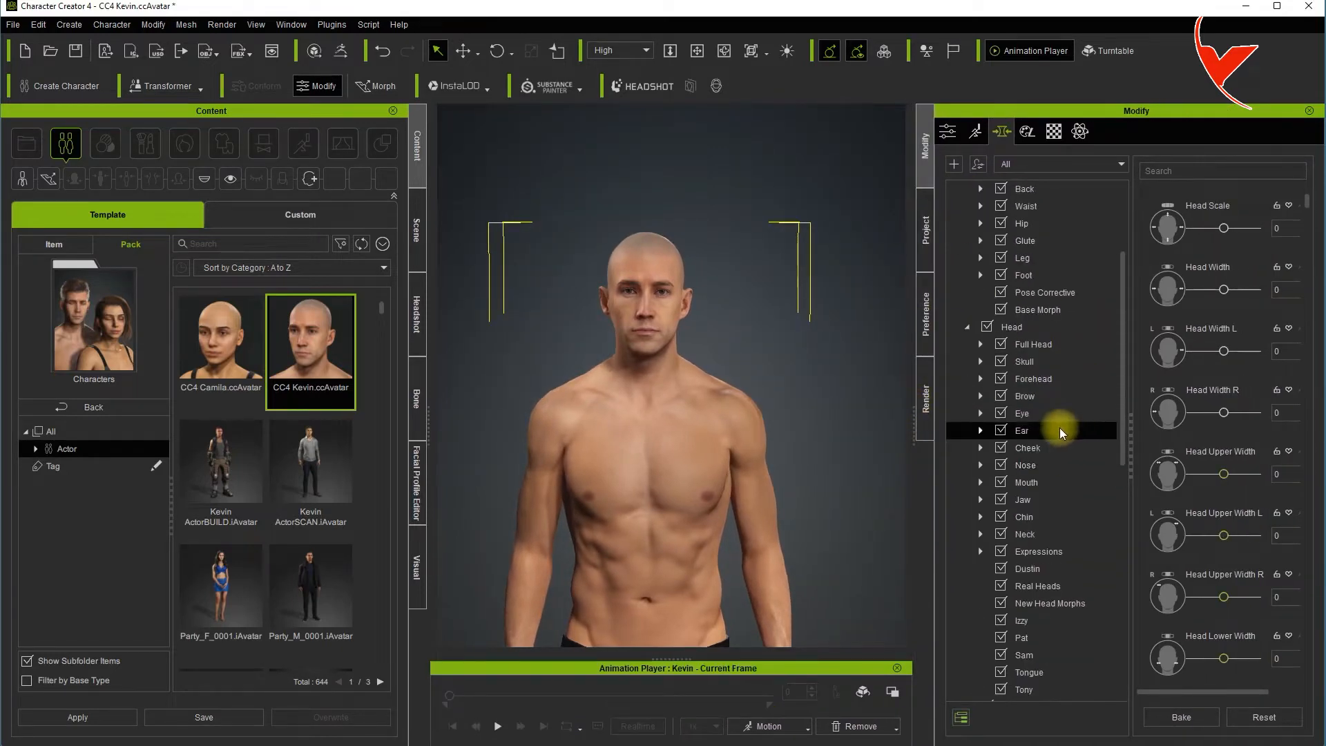
left_click(1036, 345)
left_click_drag(1306, 200, 1280, 384)
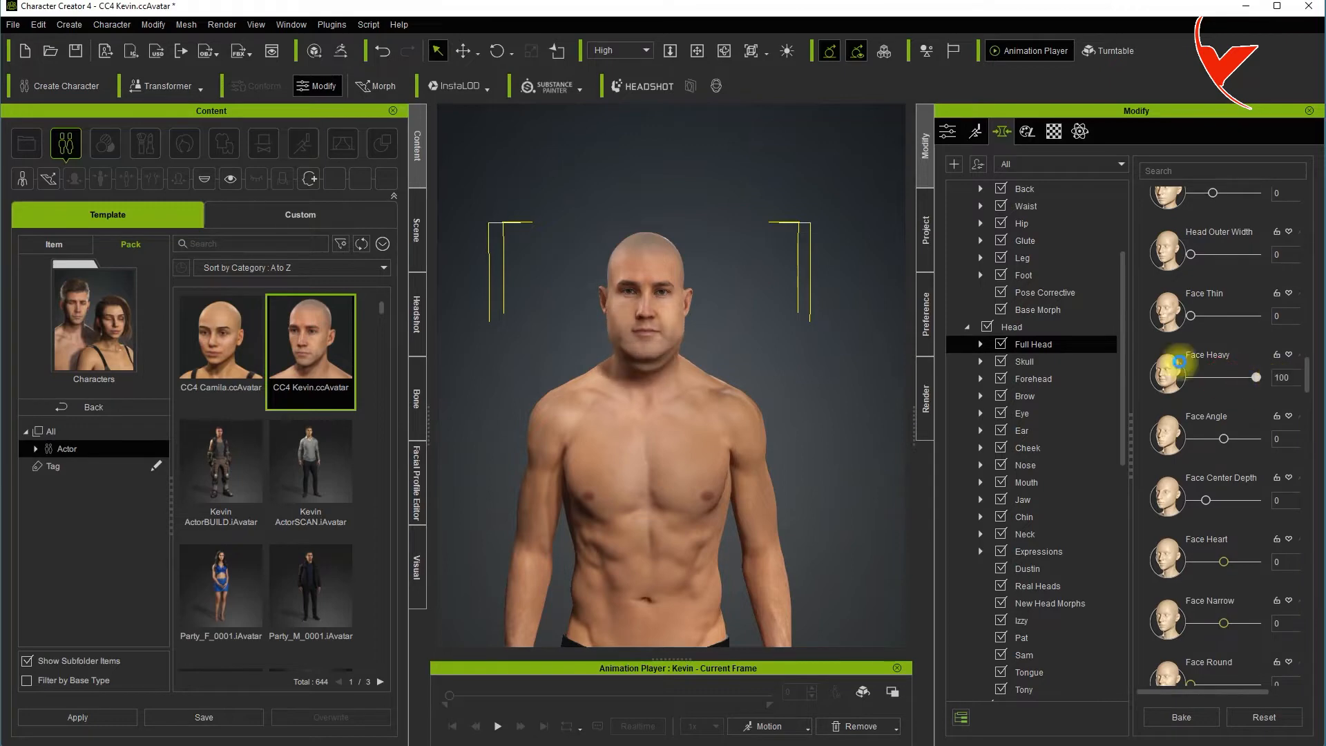
scroll(650, 257, "up", 5)
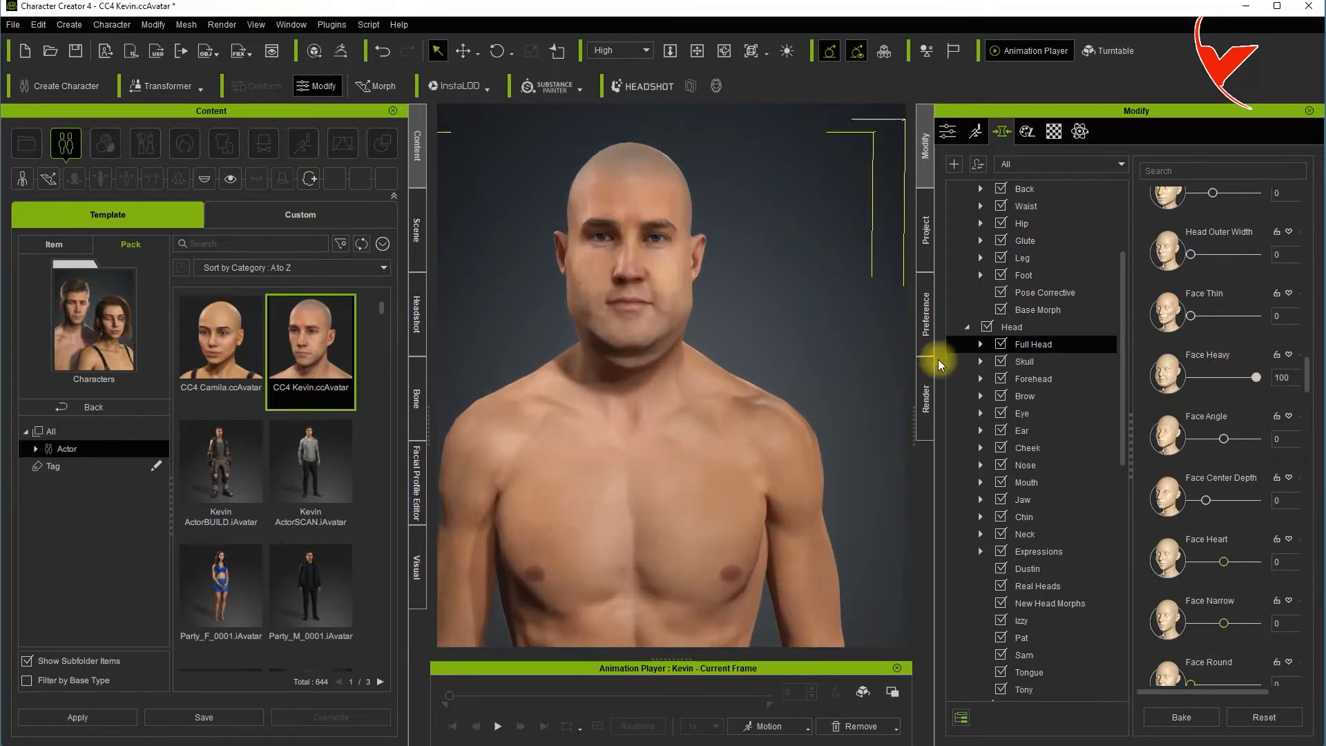
Set the second Head HA Male Athletic morph, just above the Hercules one, to 30
scroll(1271, 469, "down", 4)
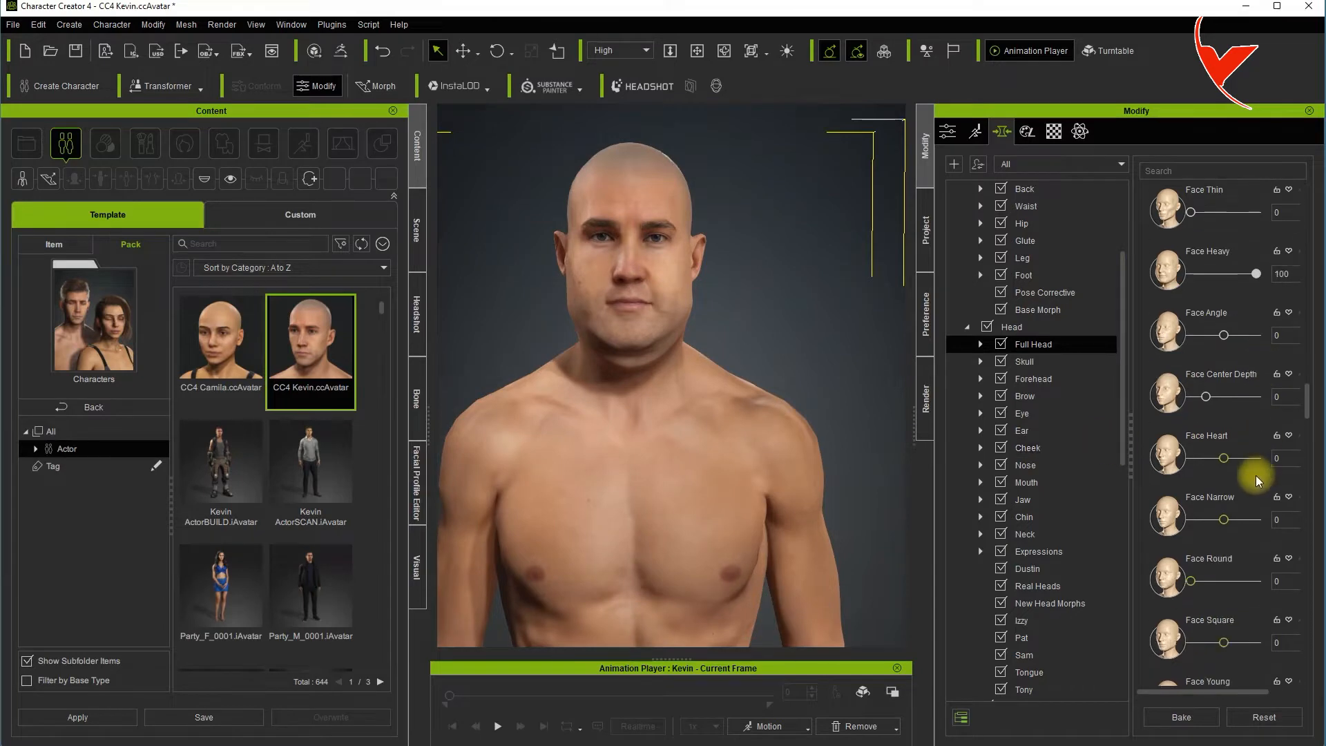
left_click_drag(1306, 442, 1311, 549)
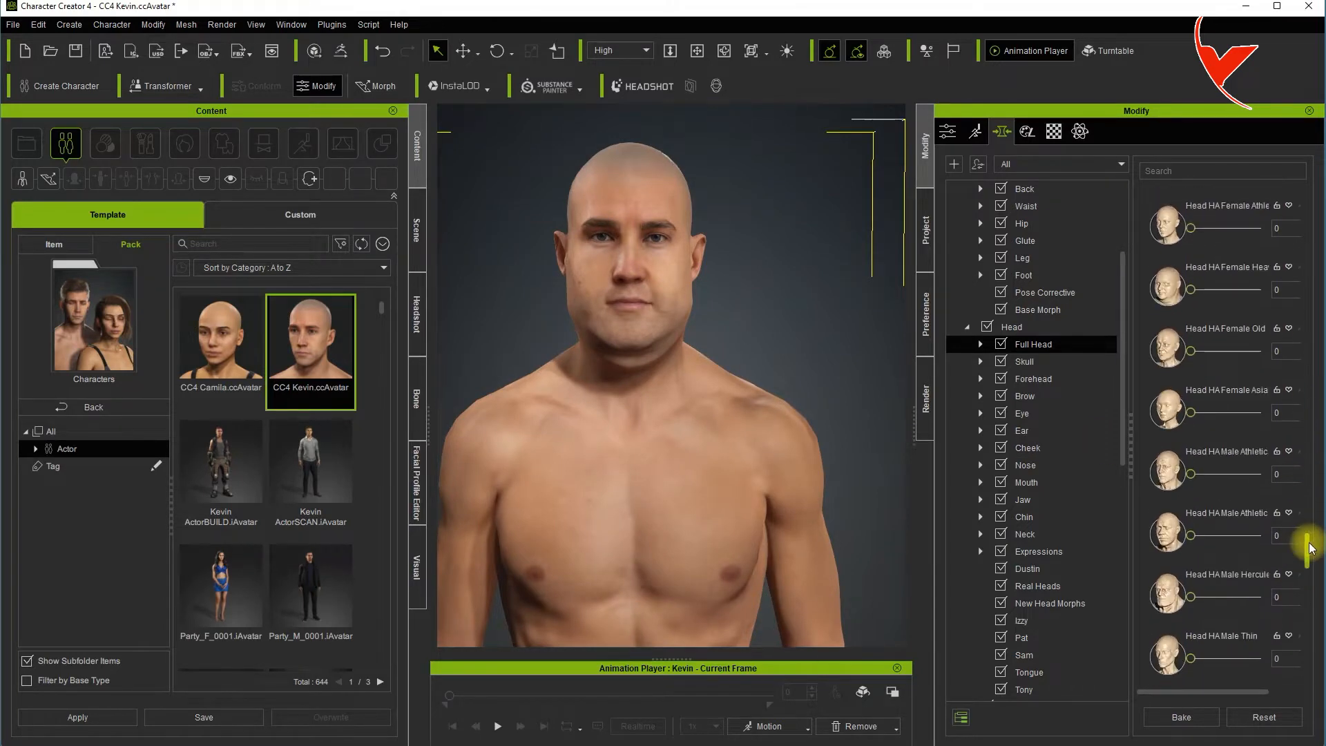
mouse_move(1191, 535)
left_mouse_down()
mouse_move(1236, 541)
mouse_move(1212, 541)
left_mouse_up()
scroll(702, 287, "down", 2)
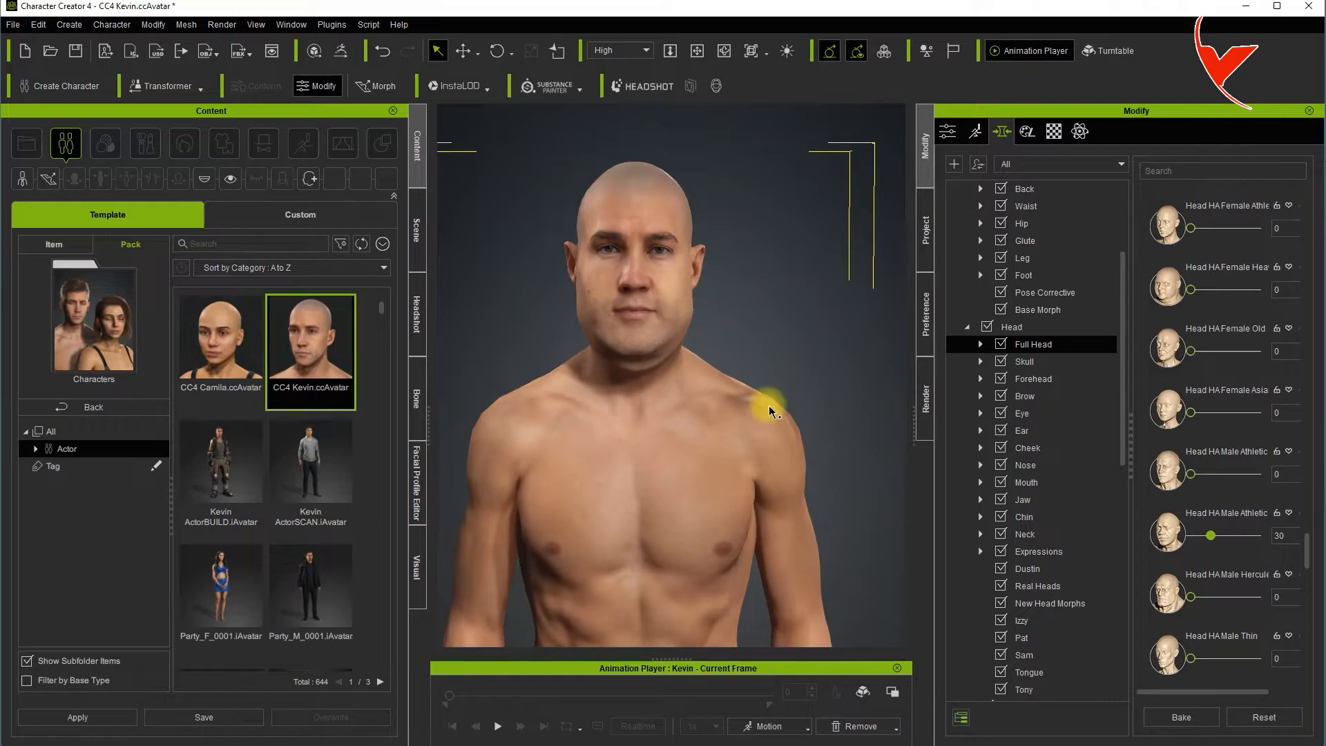
Start an FBX export of the clothed character and choose Unreal as the target tool preset
left_click(13, 25)
mouse_move(55, 154)
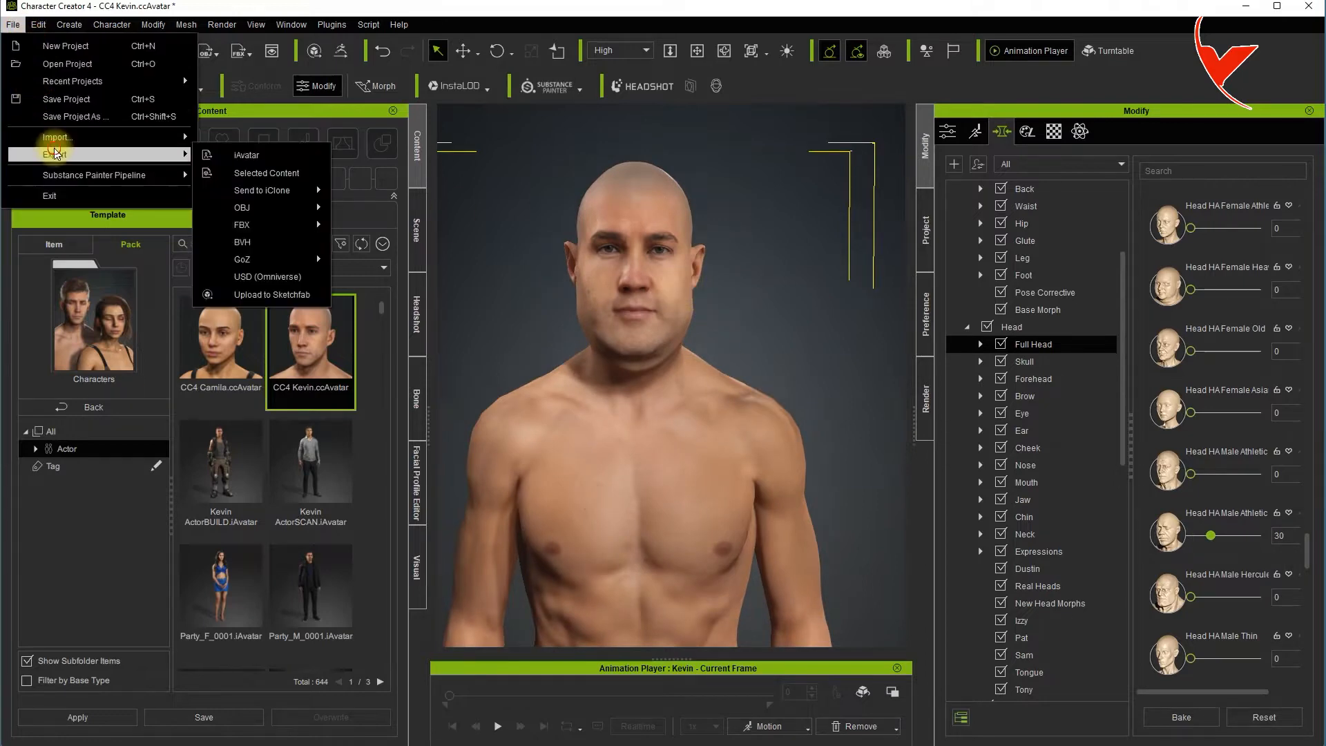
mouse_move(255, 222)
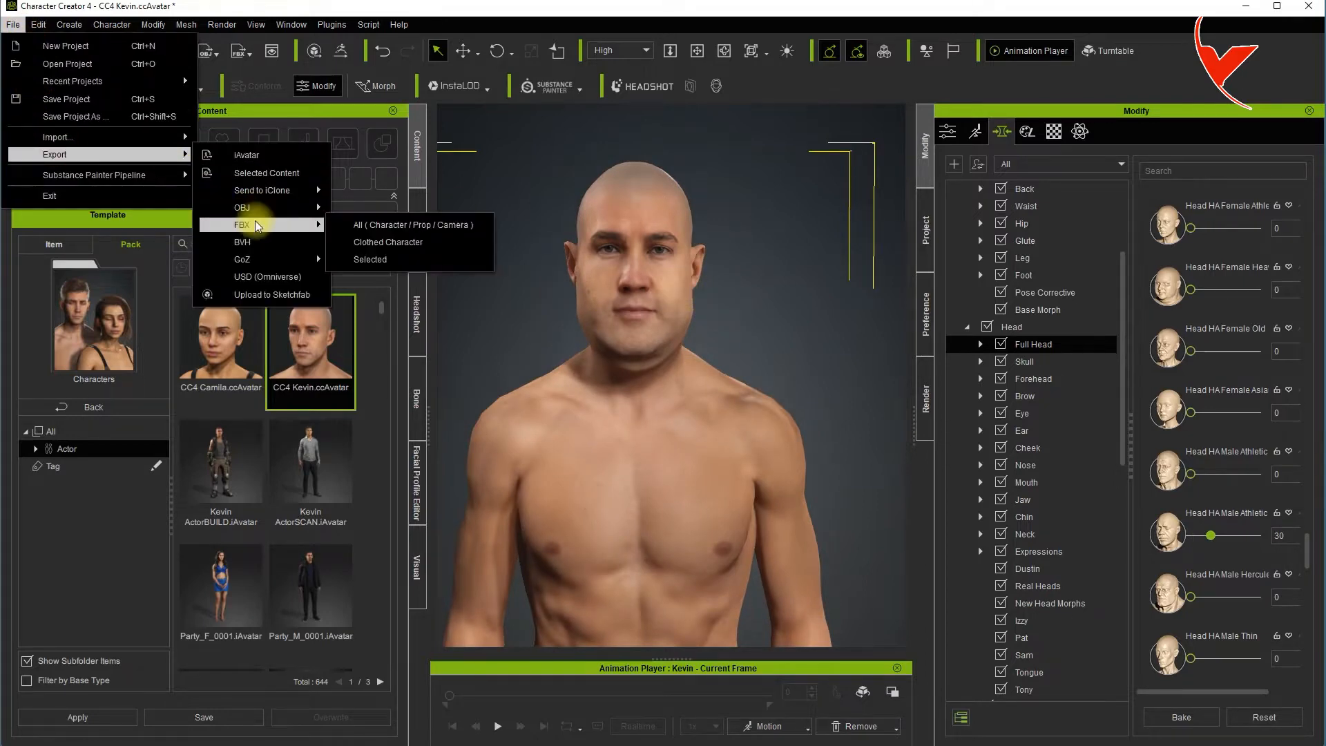
left_click(350, 241)
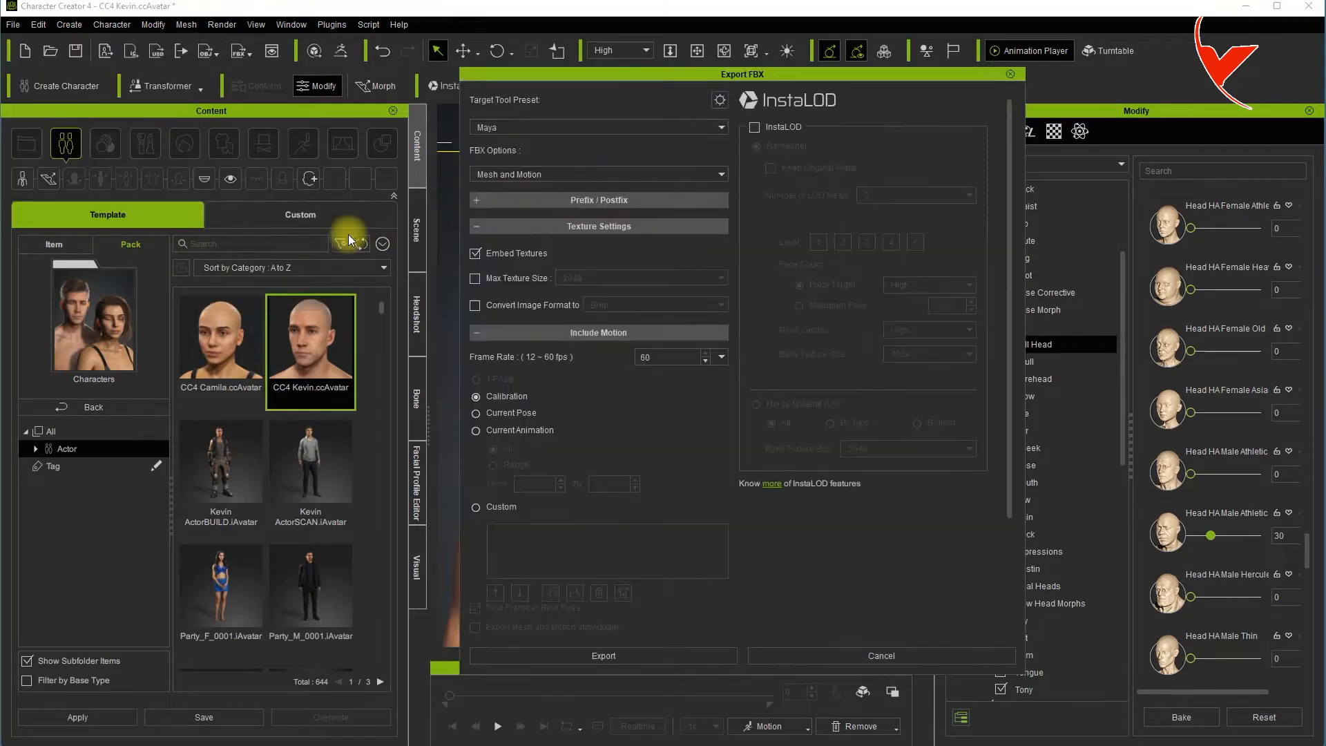
left_click(515, 127)
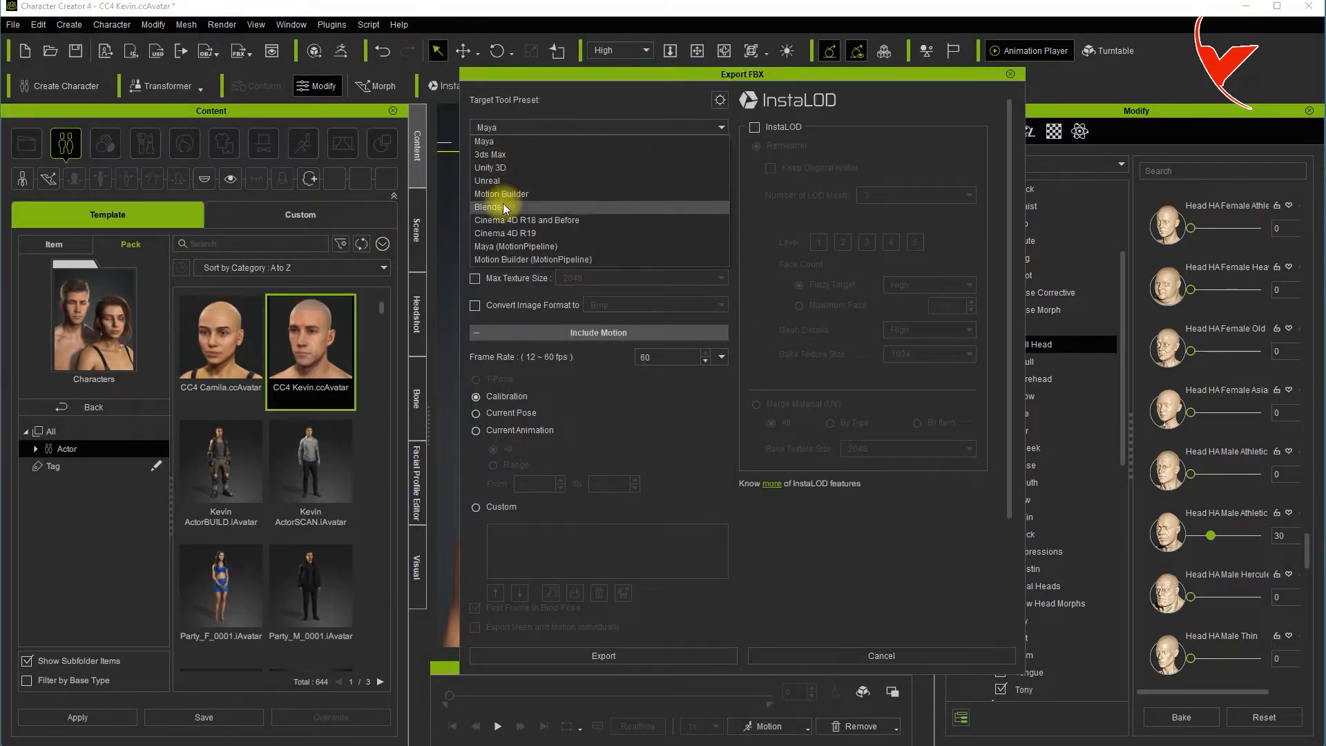
left_click(502, 181)
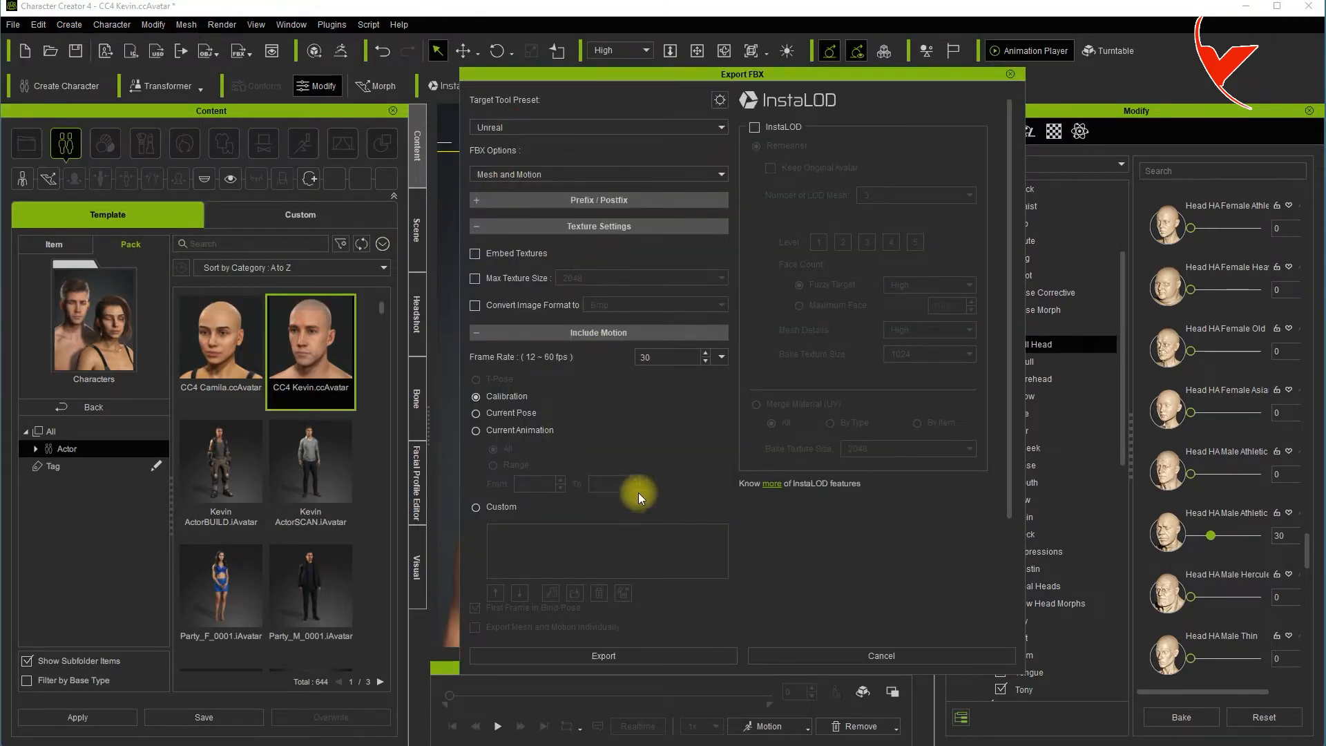
Export the character and save the FBX file as CCharacter in the CC4 downloads folder
left_click(656, 652)
left_click(541, 446)
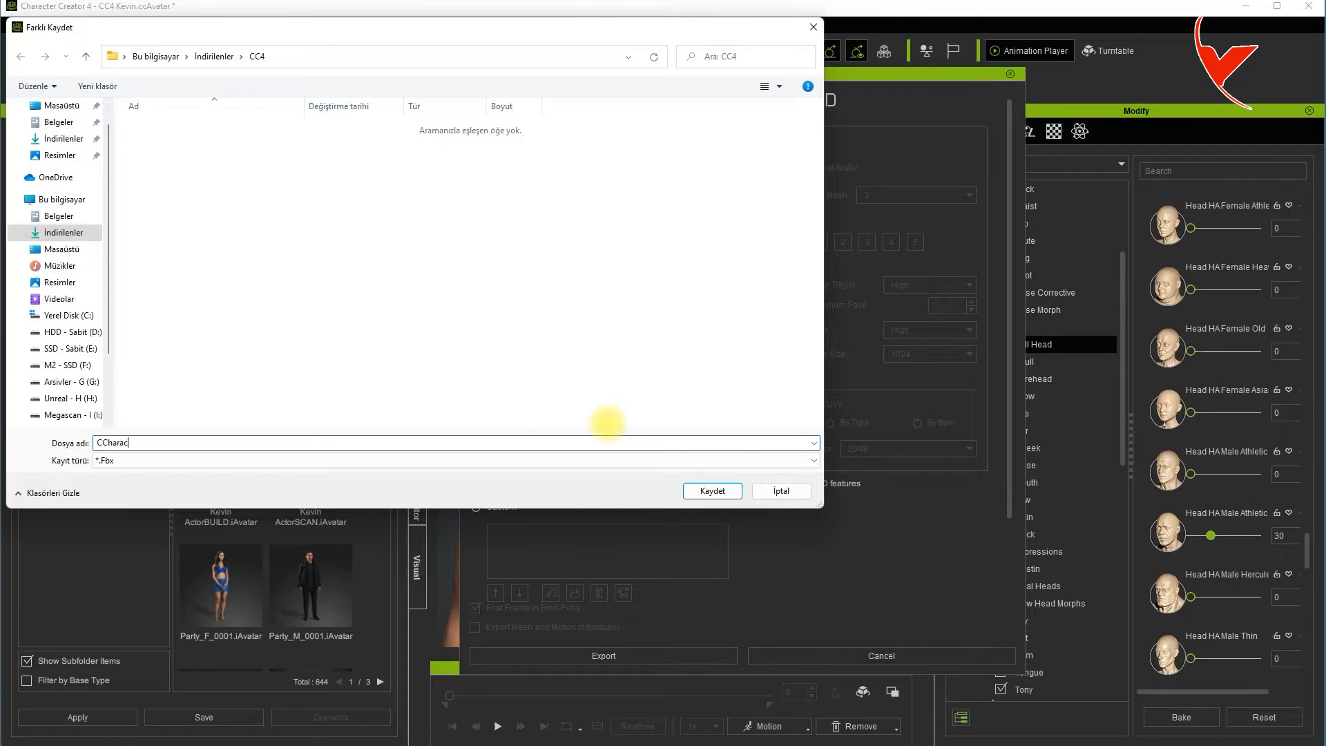
key("Return")
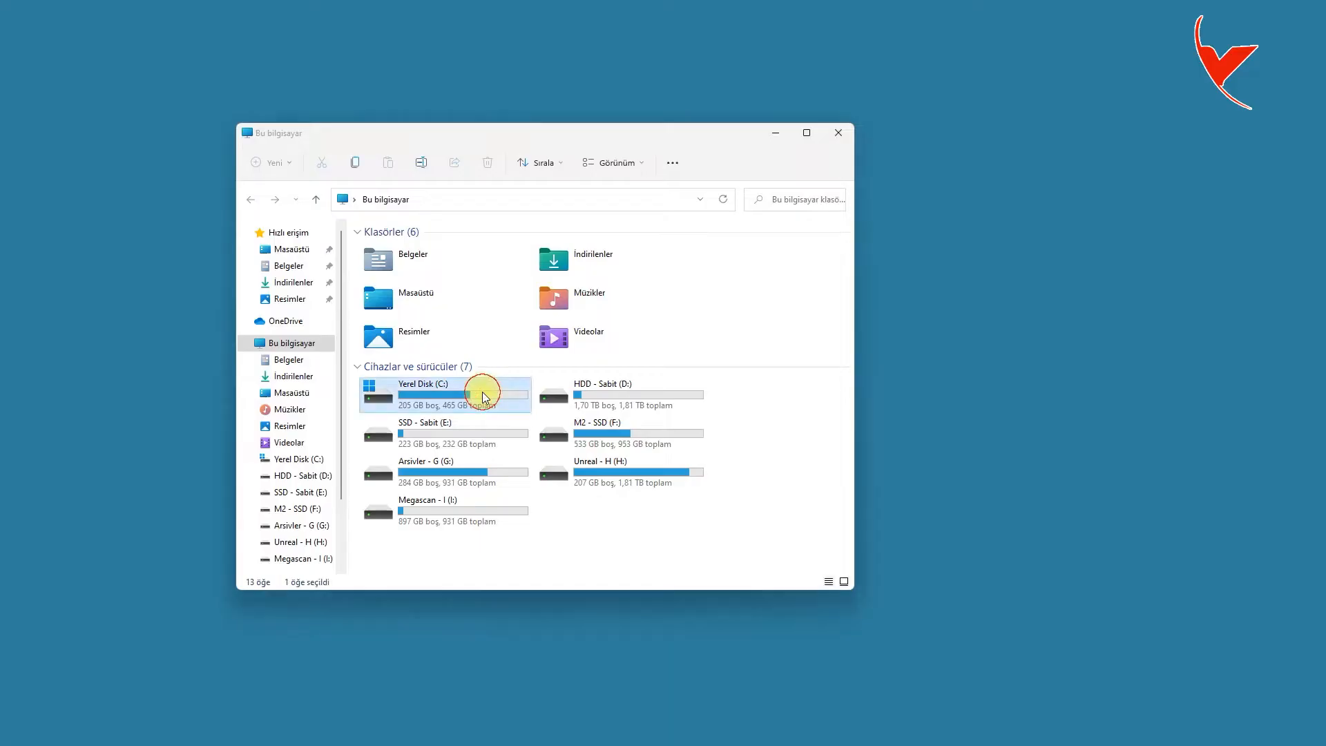
In File Explorer, open the Auto Setup 1.23 for Unreal 5.0 folder inside C:'s Program Files, Reallusion, Shared Plugins, Auto Setup, Unreal
double_click(486, 396)
double_click(408, 306)
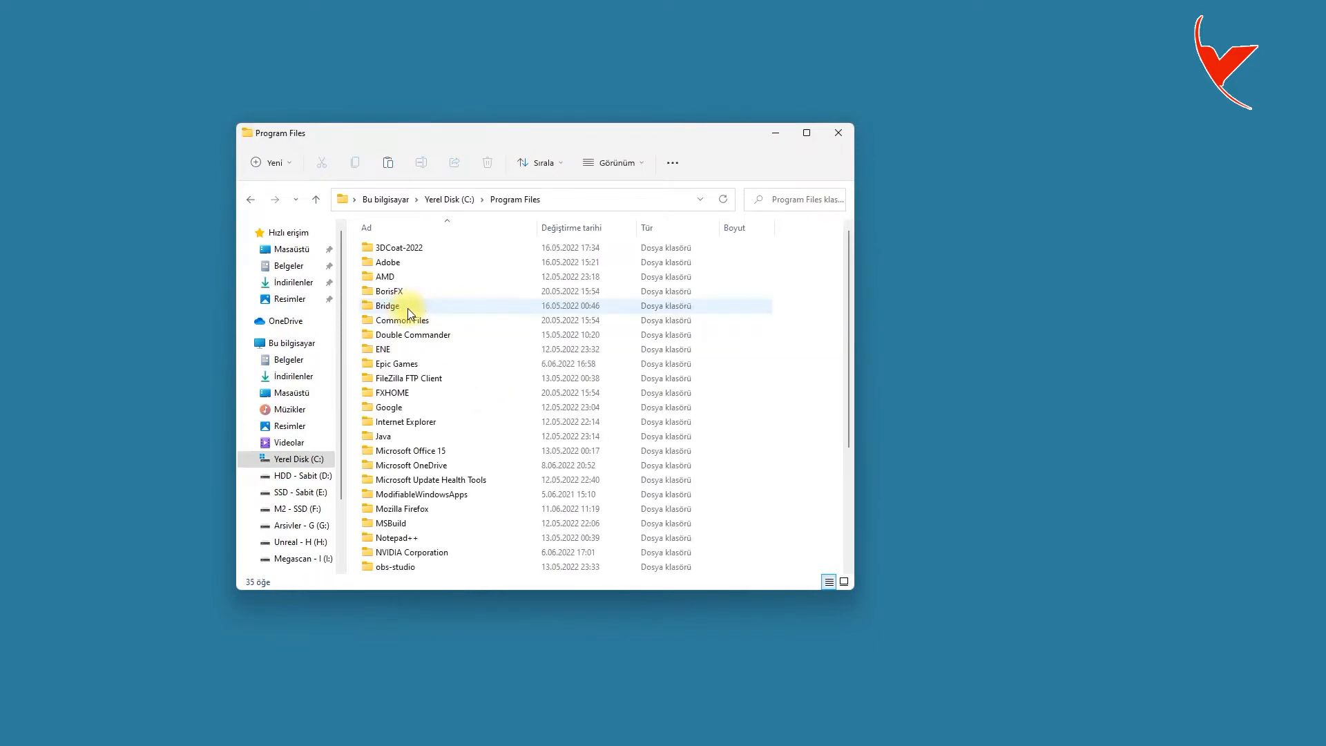
scroll(414, 328, "down", 4)
double_click(414, 431)
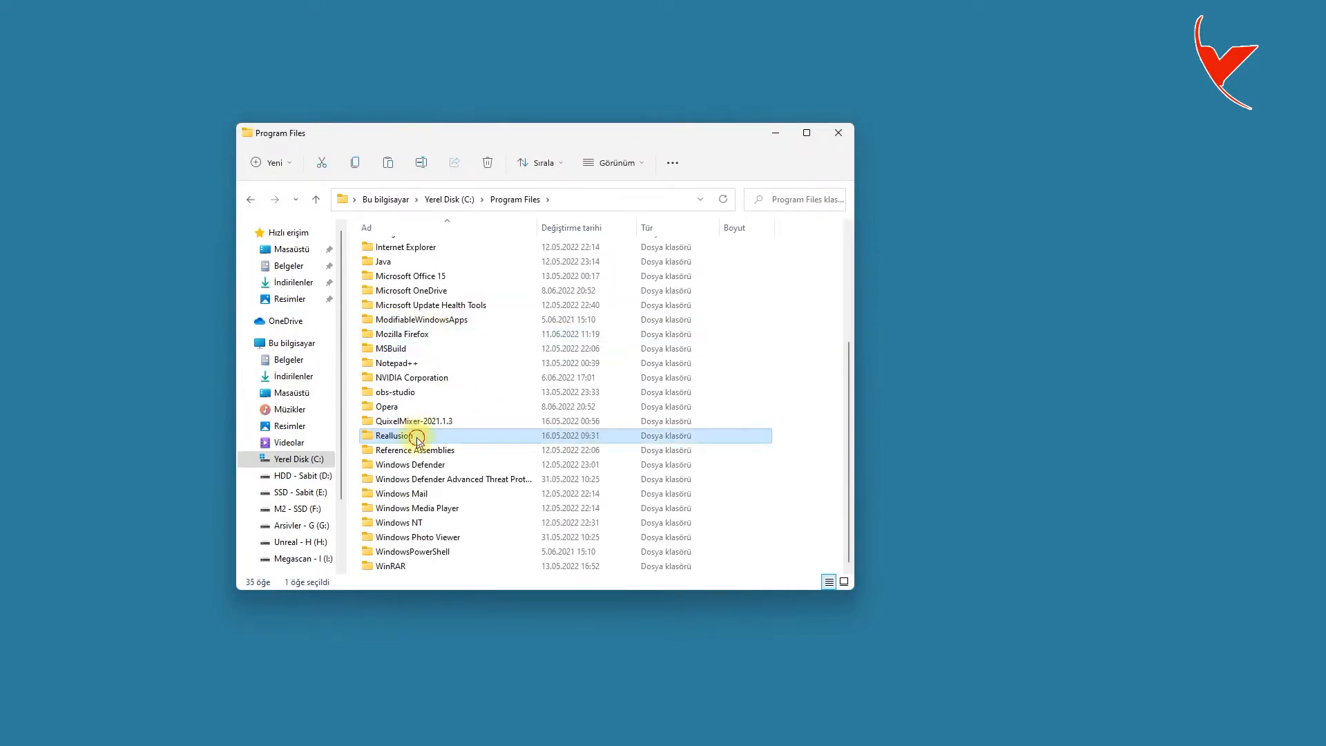
double_click(414, 307)
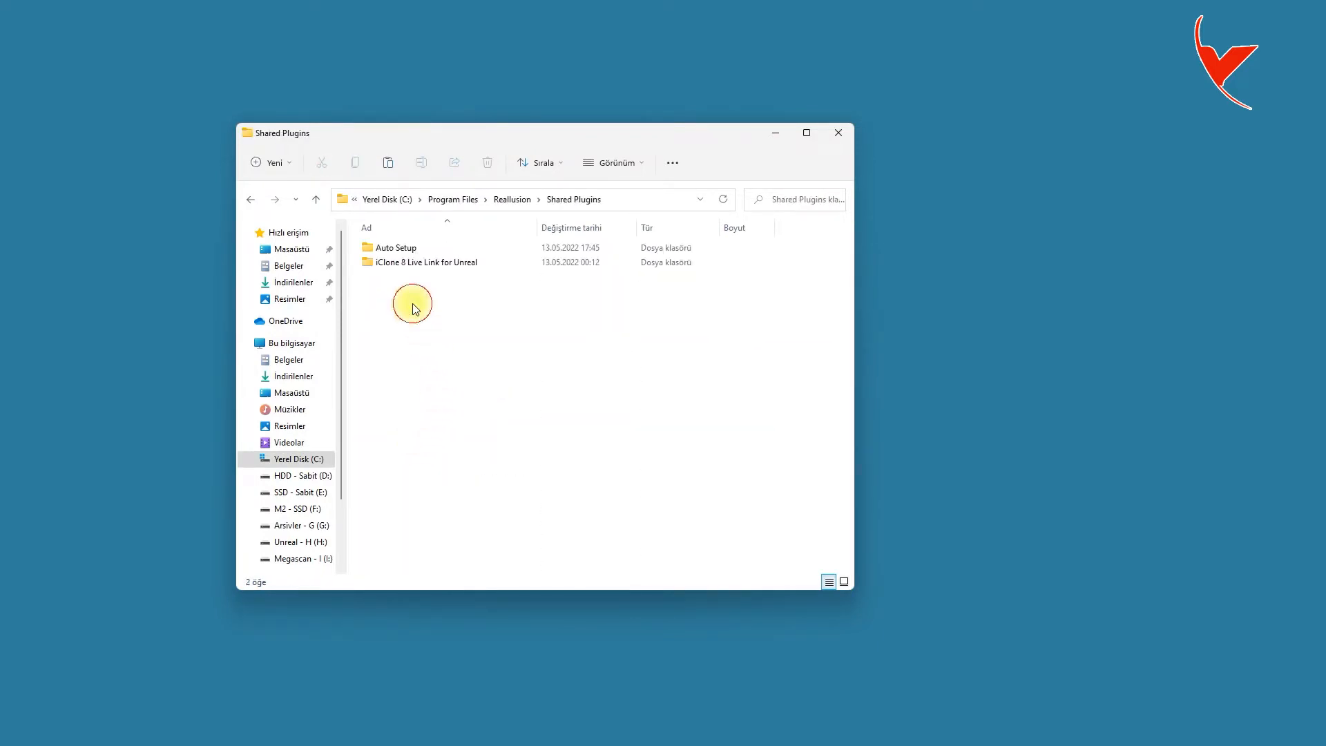
double_click(408, 250)
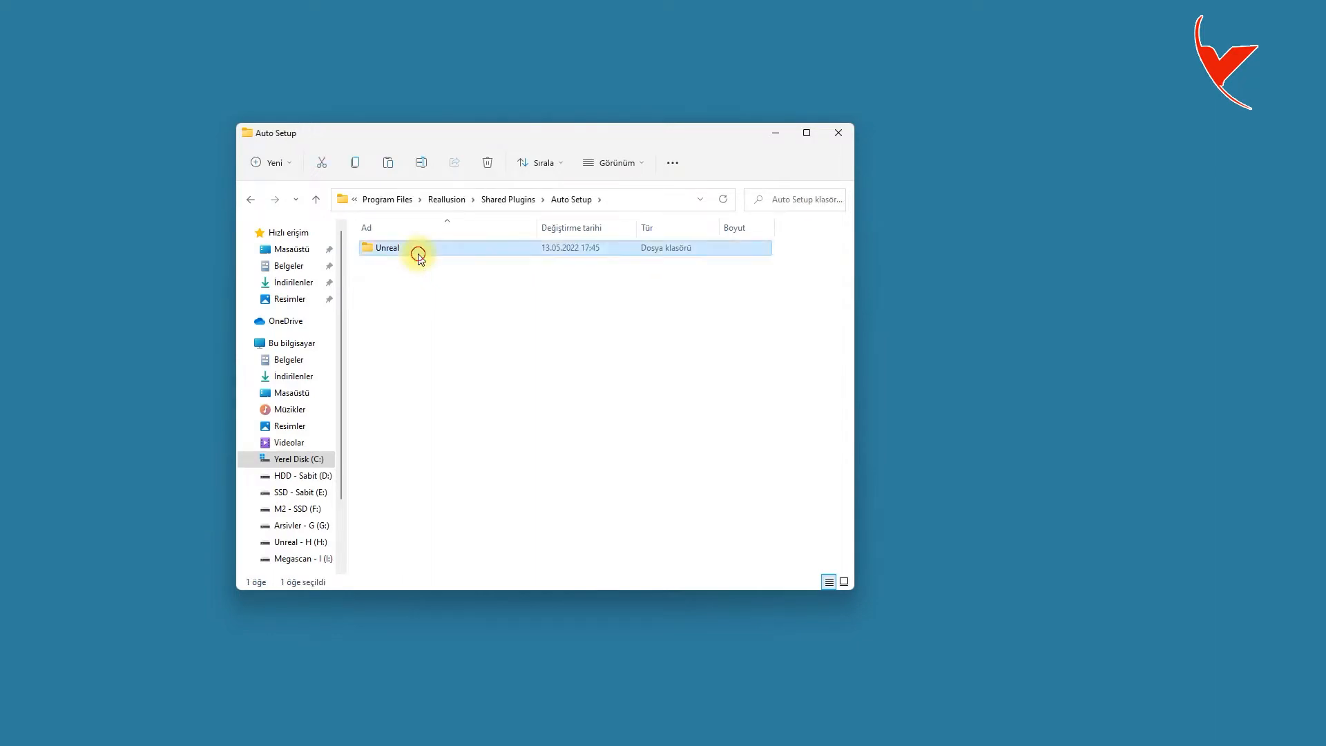
double_click(416, 252)
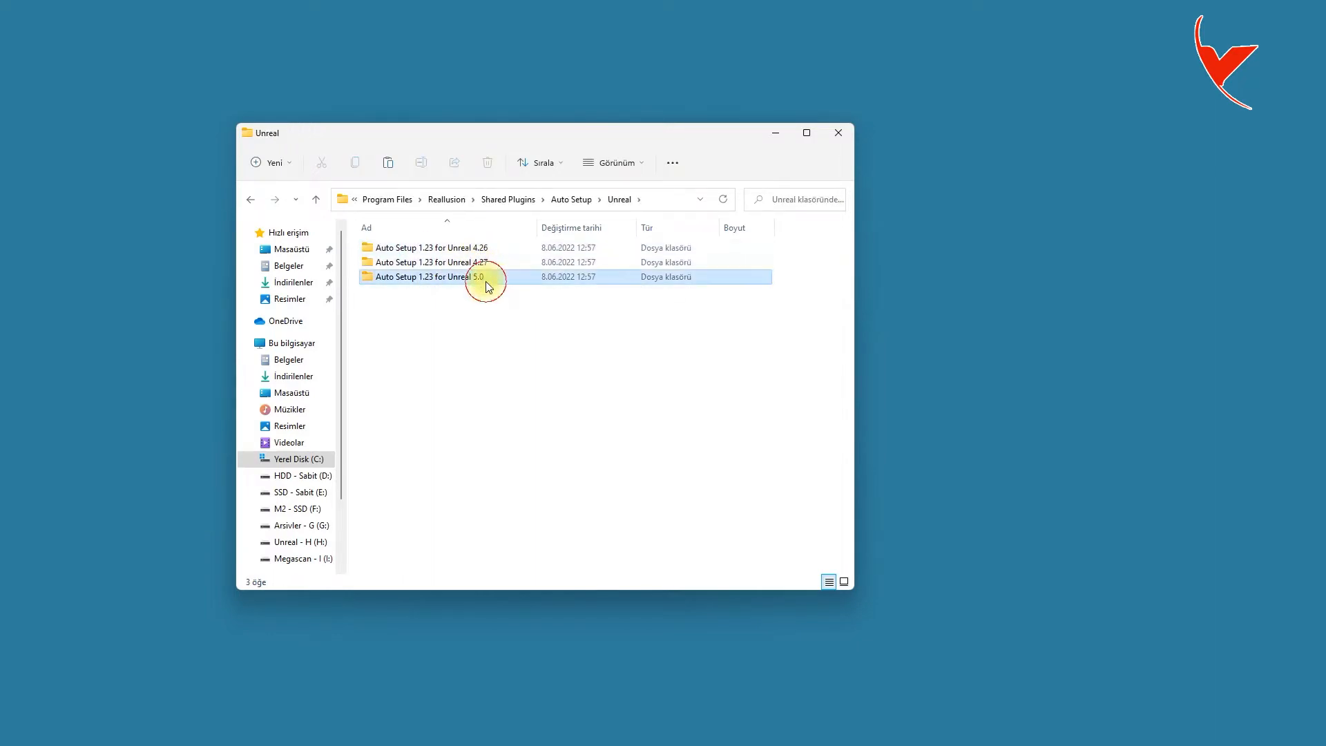
double_click(461, 279)
Copy the Content and Plugins folders of the Unreal 5.0 Auto Setup
left_click(387, 262)
left_click(385, 247, "ctrl")
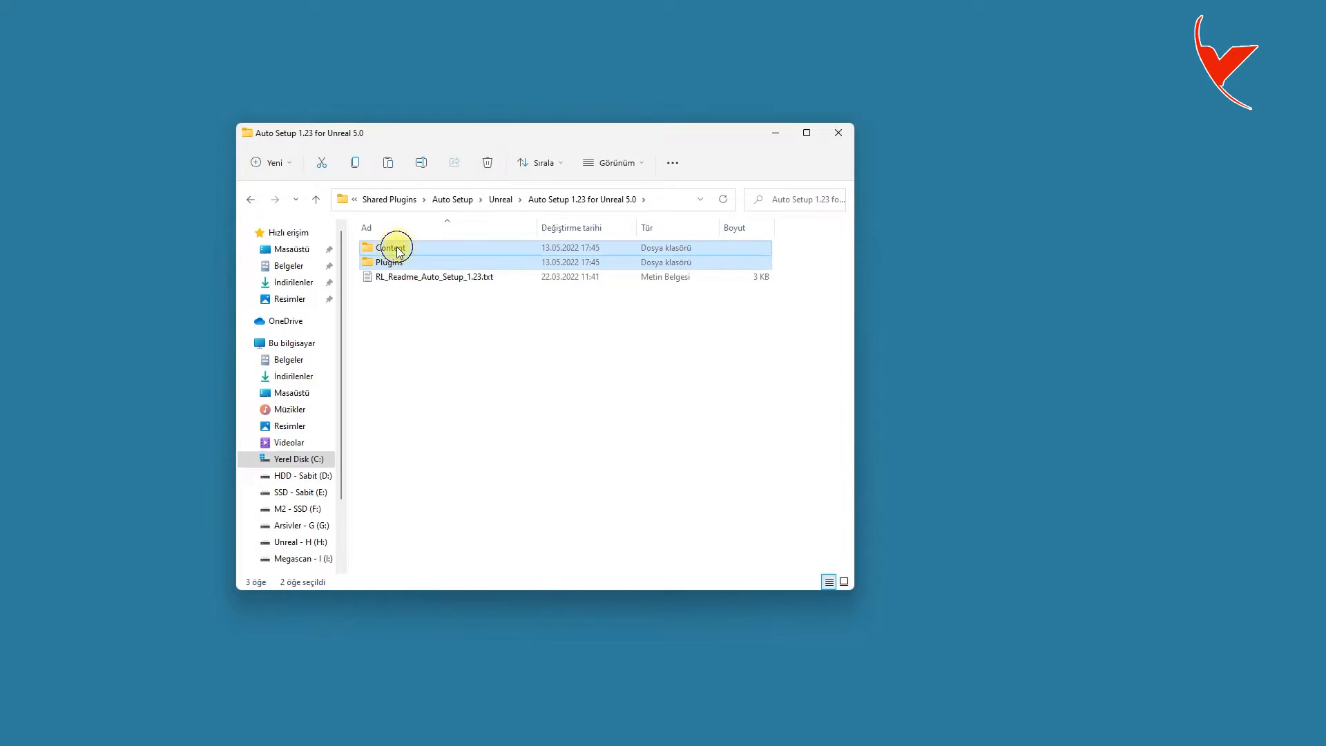
right_click(391, 247)
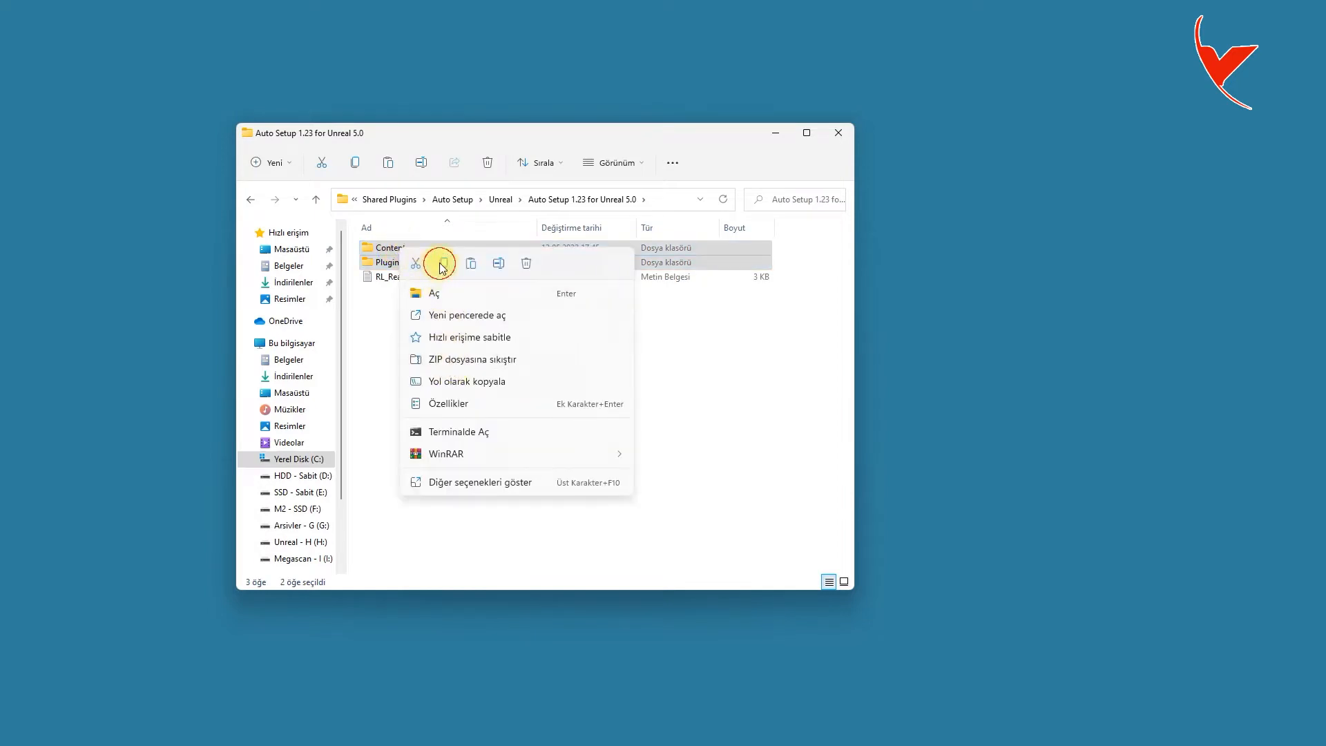
left_click(440, 263)
Paste the copied folders into the DrivingTutorial - Kopya (2) project folder under Unreal Projects on drive F:
left_click(298, 509)
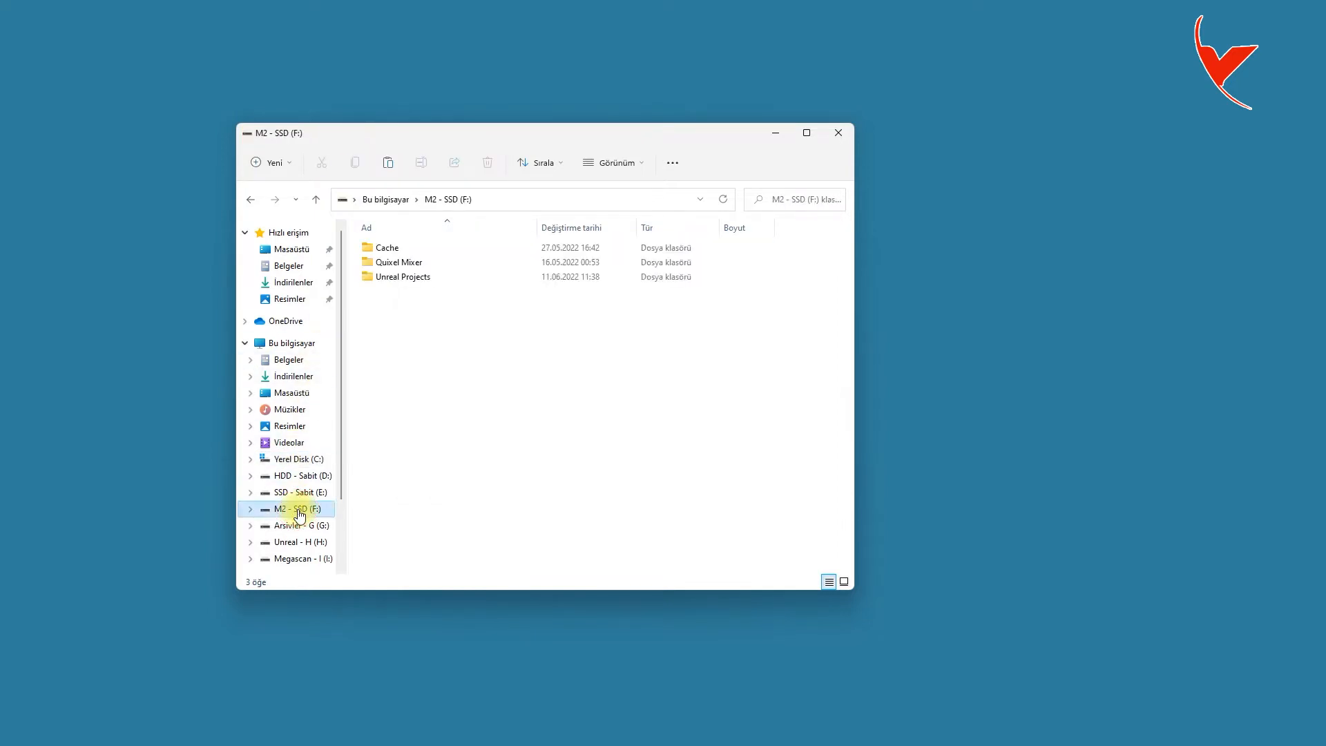
double_click(413, 279)
double_click(434, 277)
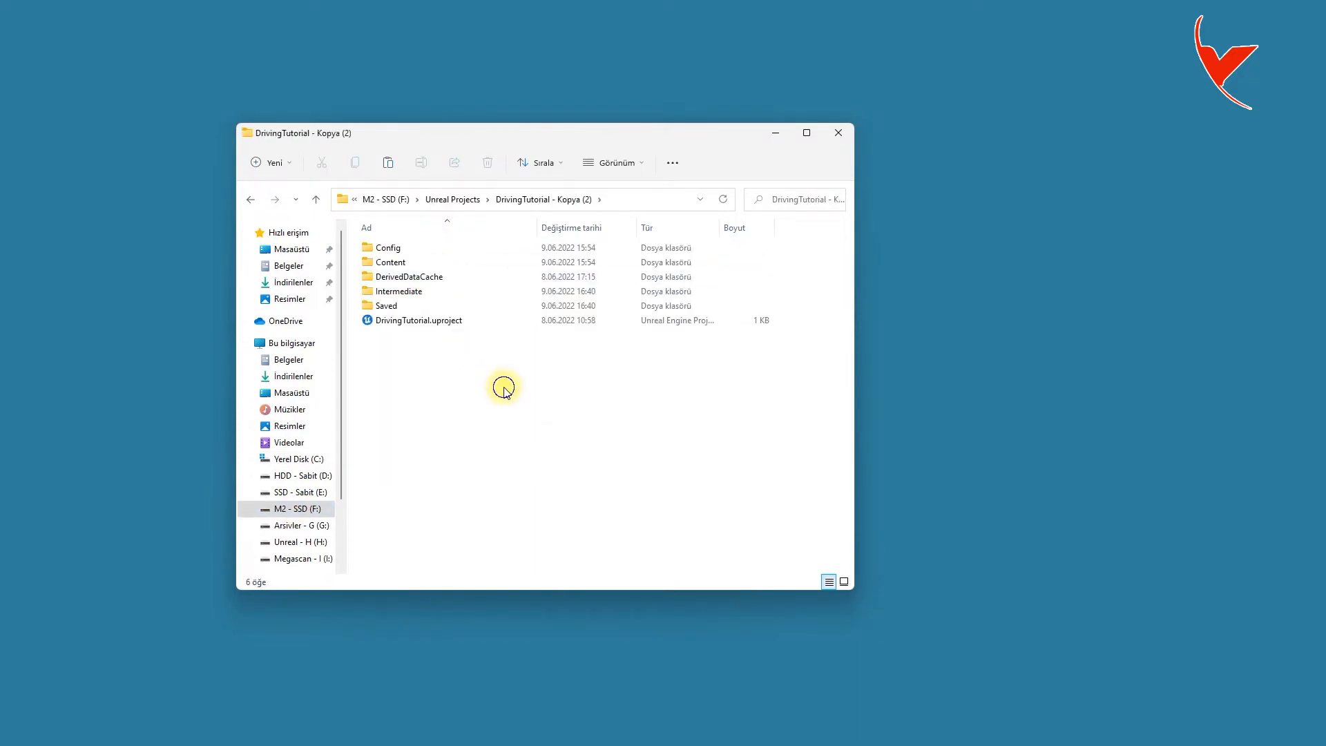
right_click(506, 389)
left_click(525, 408)
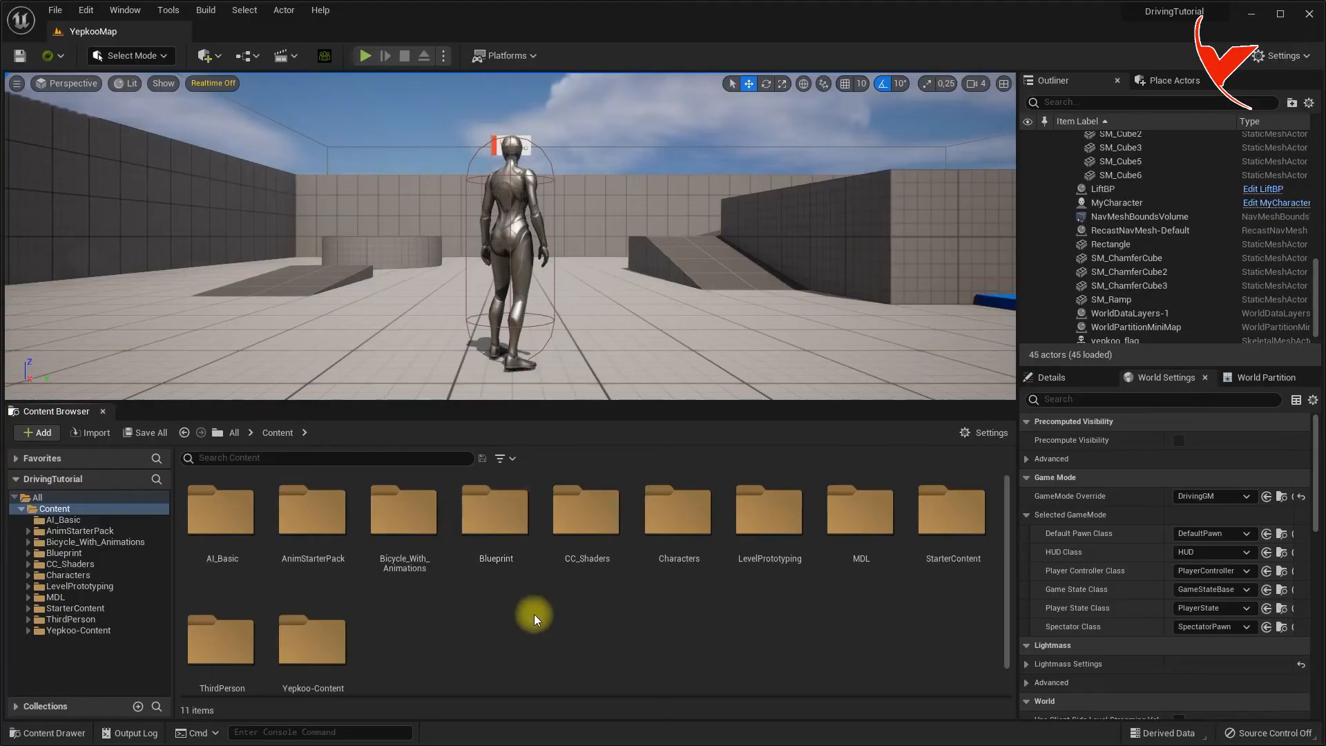
In the Unreal Editor, create a folder named CCharacter in the project's Content folder and open it
right_click(538, 615)
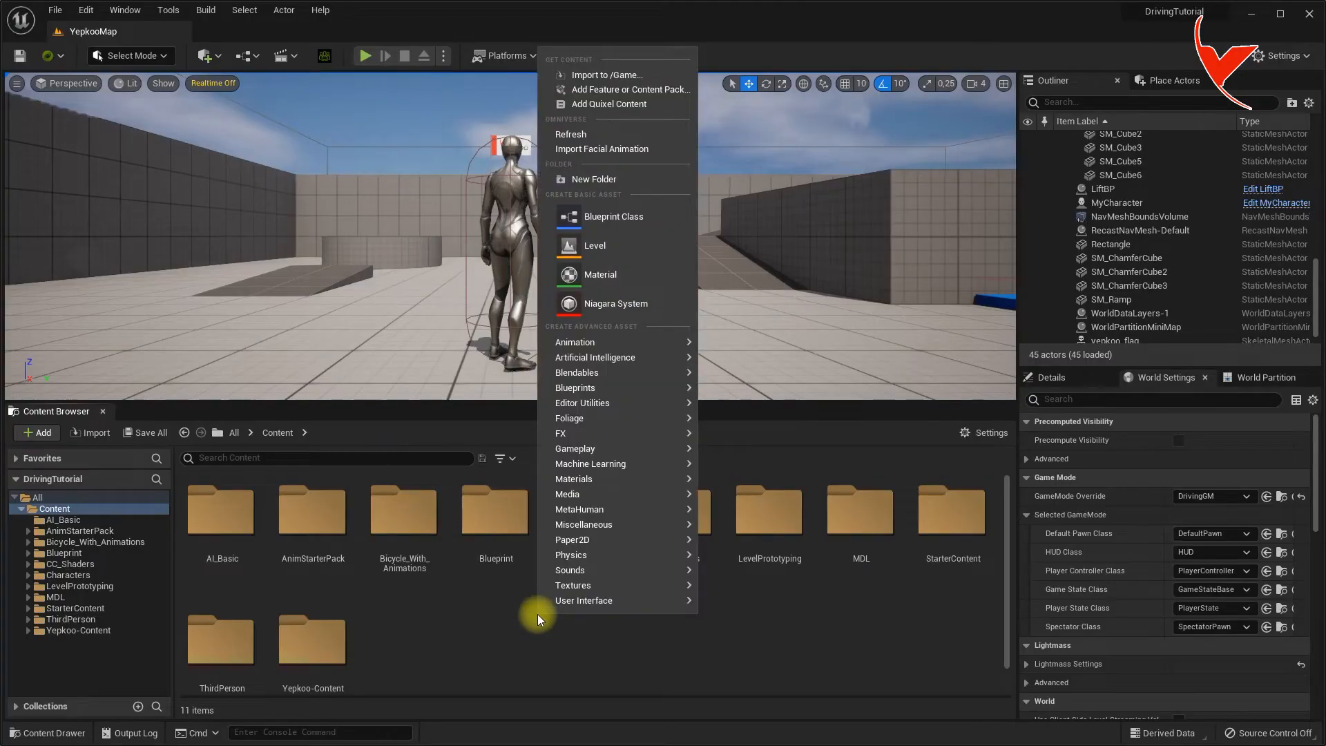
left_click(613, 181)
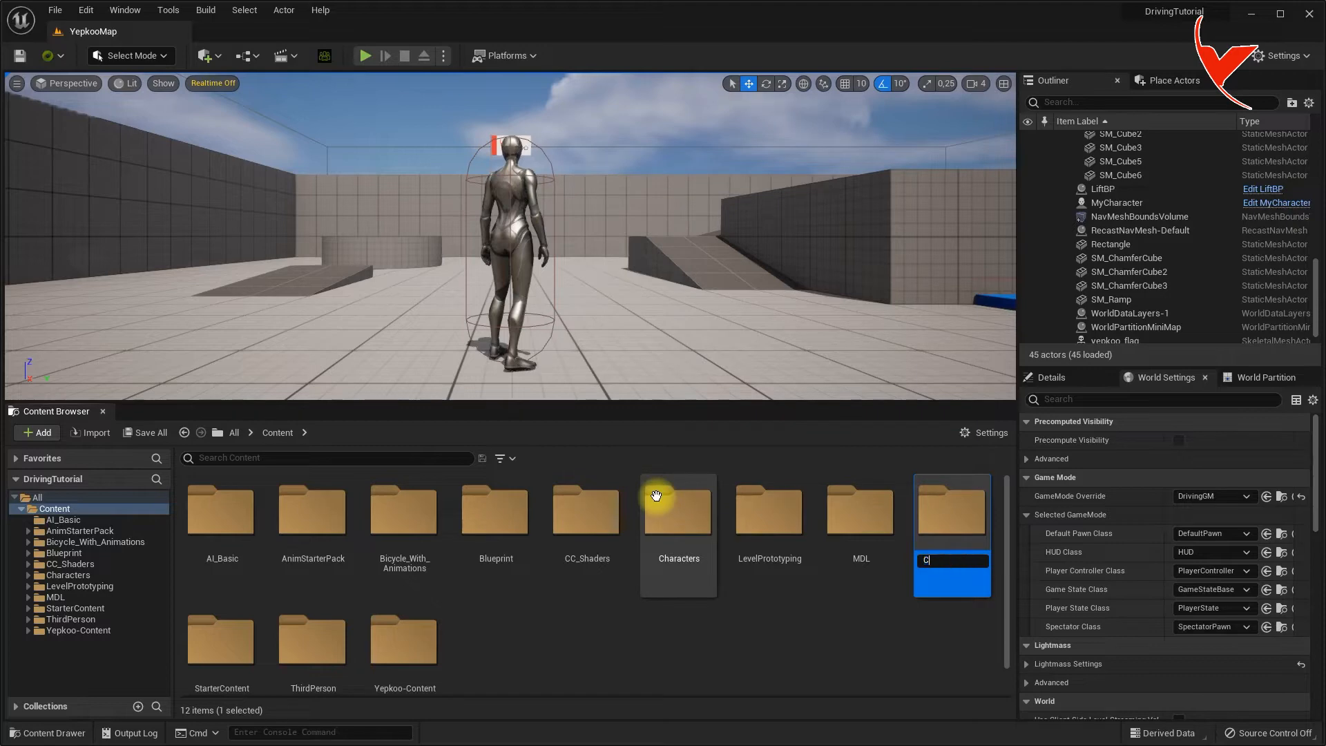
type("CCharacter")
key("Return")
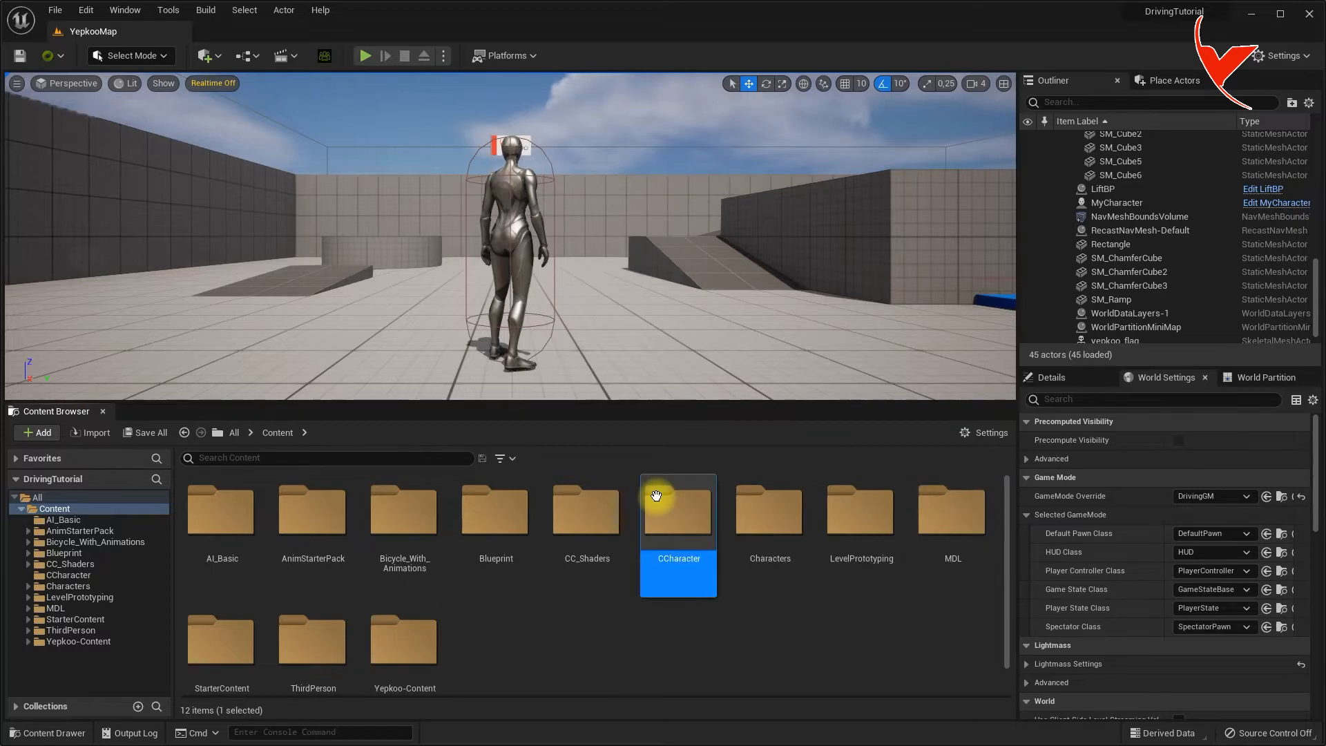
double_click(656, 496)
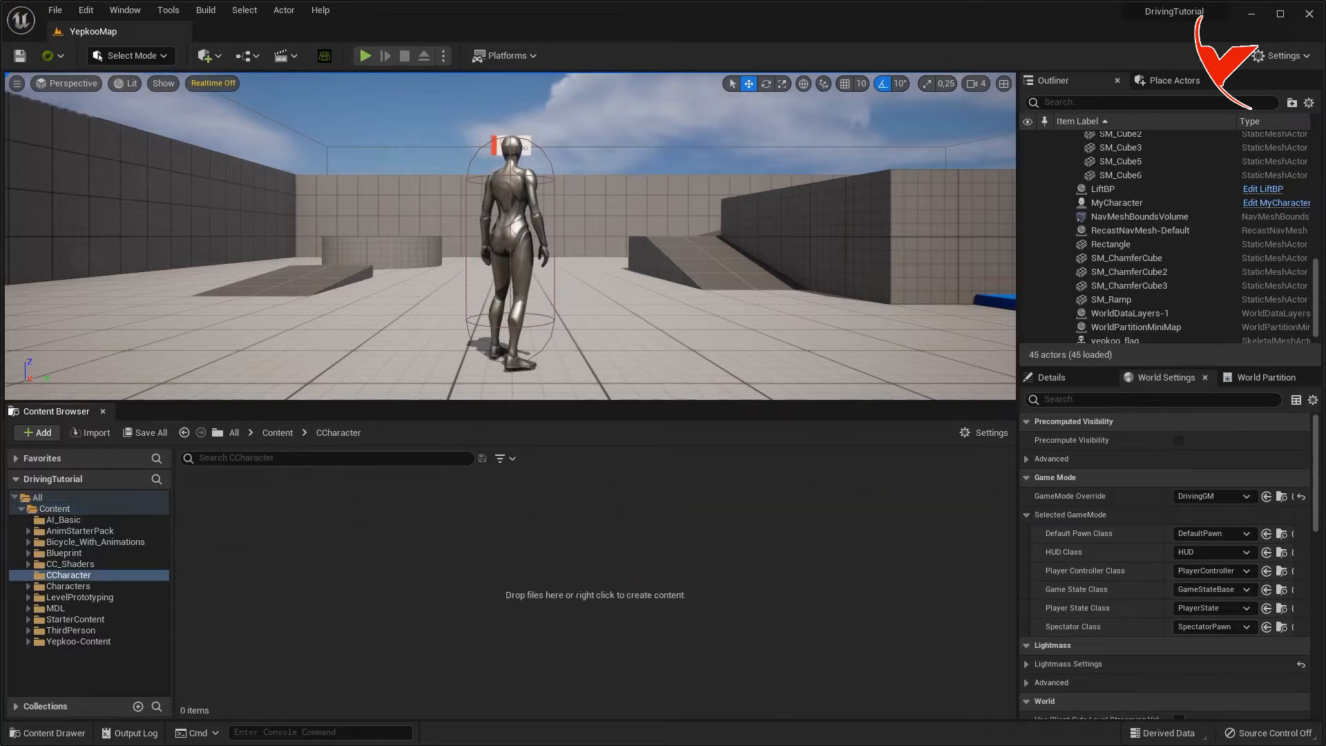
Import CCharacter.Fbx into the CCharacter folder with Auto Setup enabled and Standard Shader, and open the imported skeletal mesh
key("alt+Tab")
left_click_drag(90, 52, 717, 547)
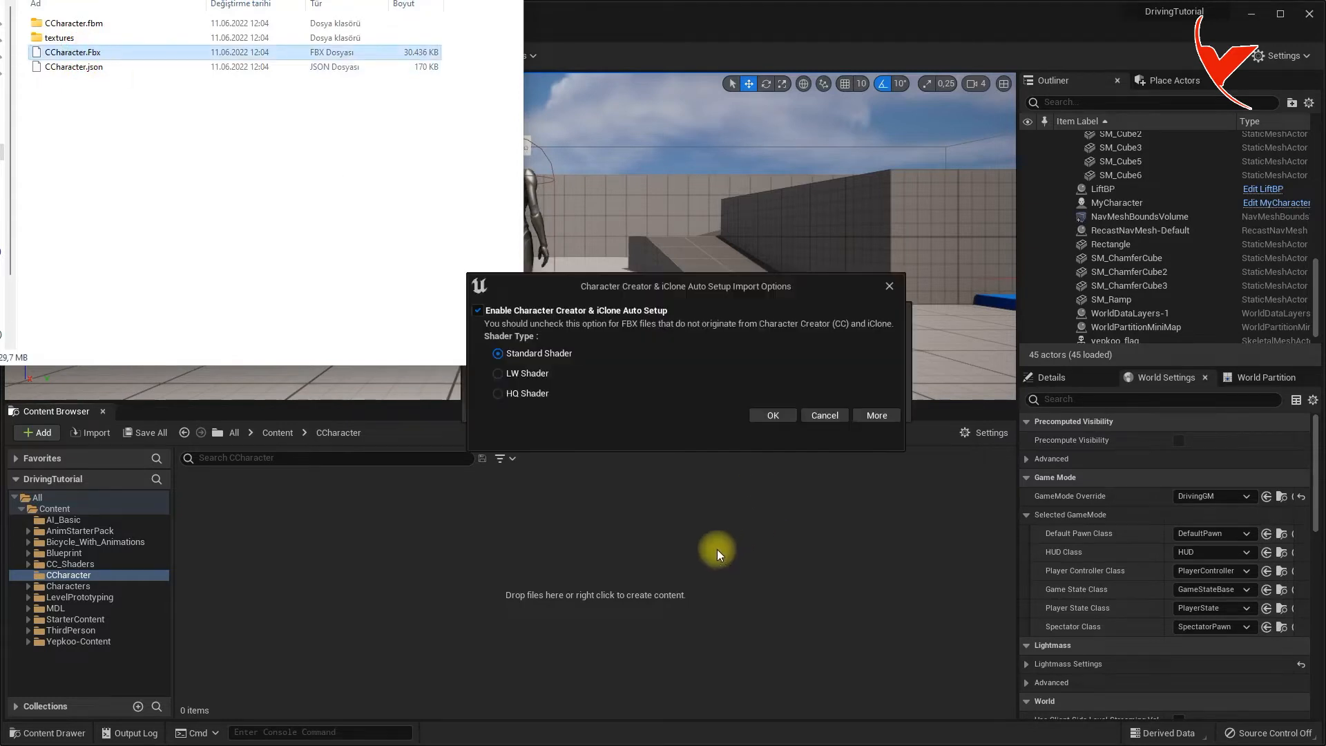
left_click(779, 417)
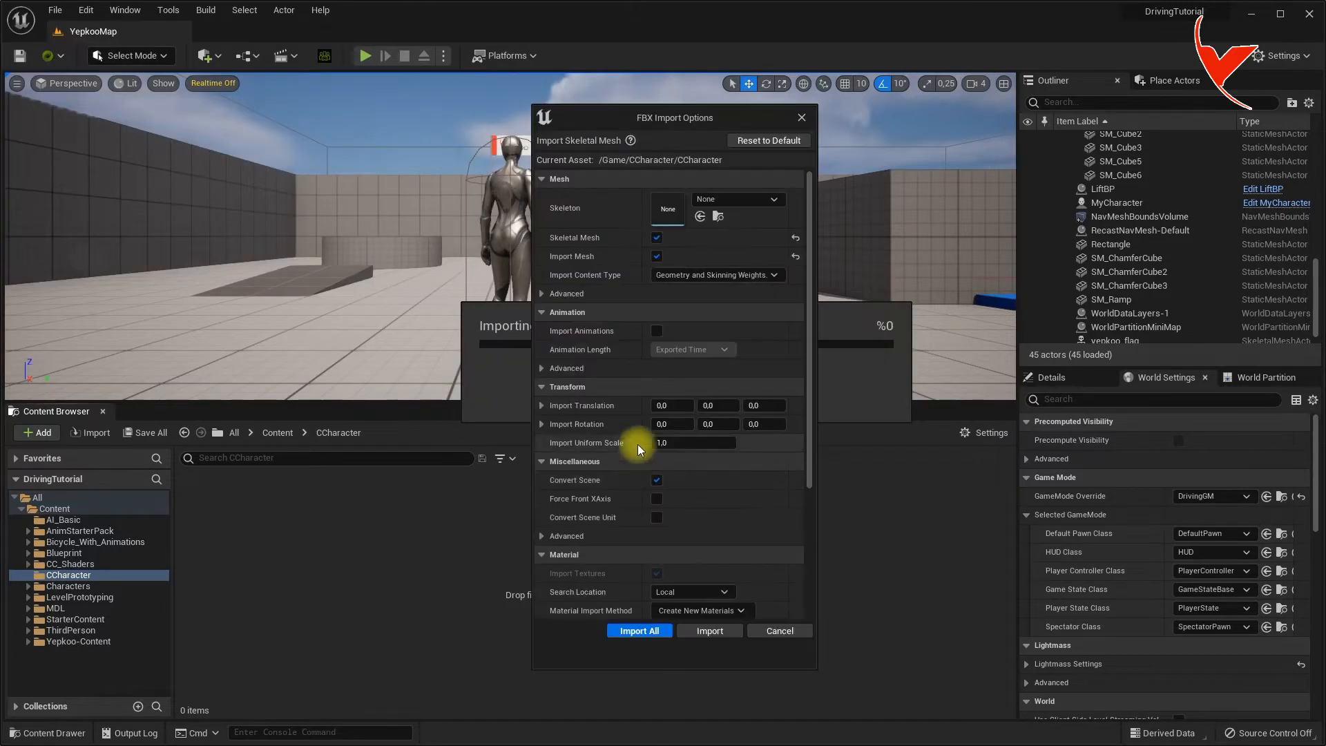
left_click(548, 294)
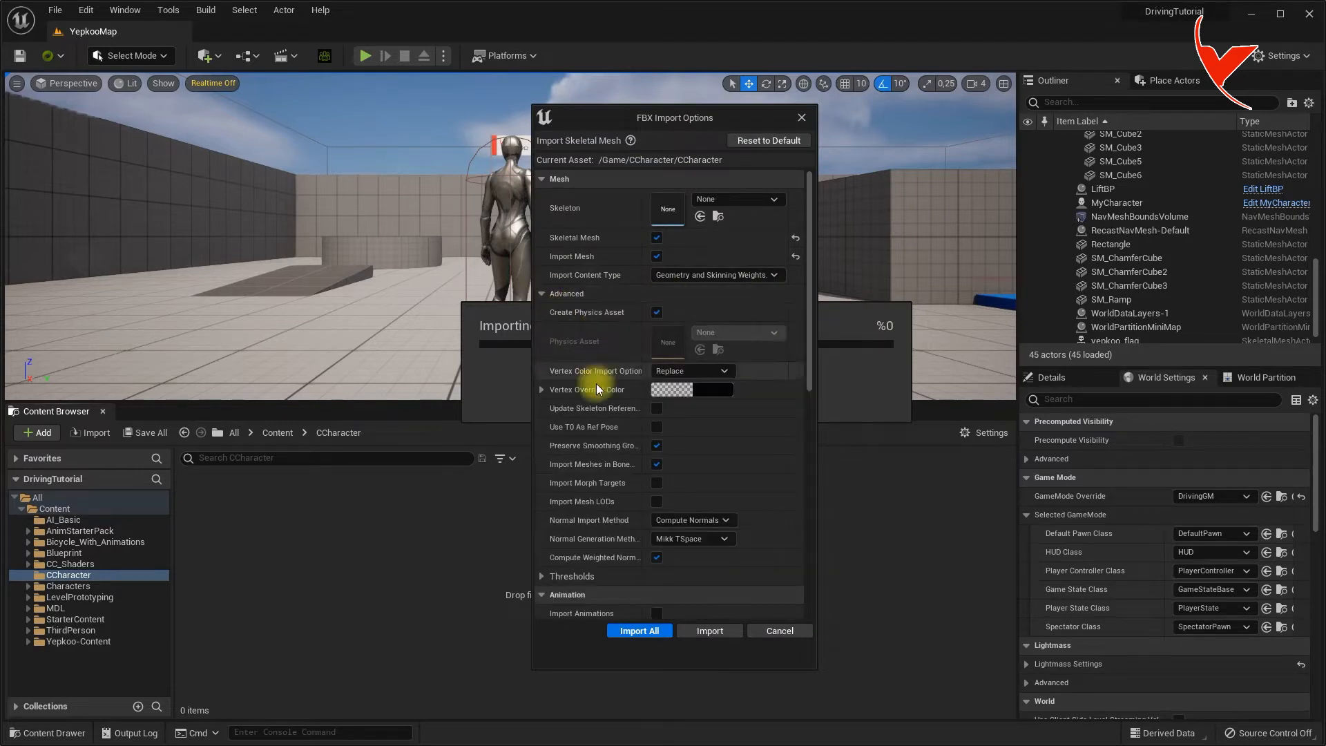
left_click(648, 633)
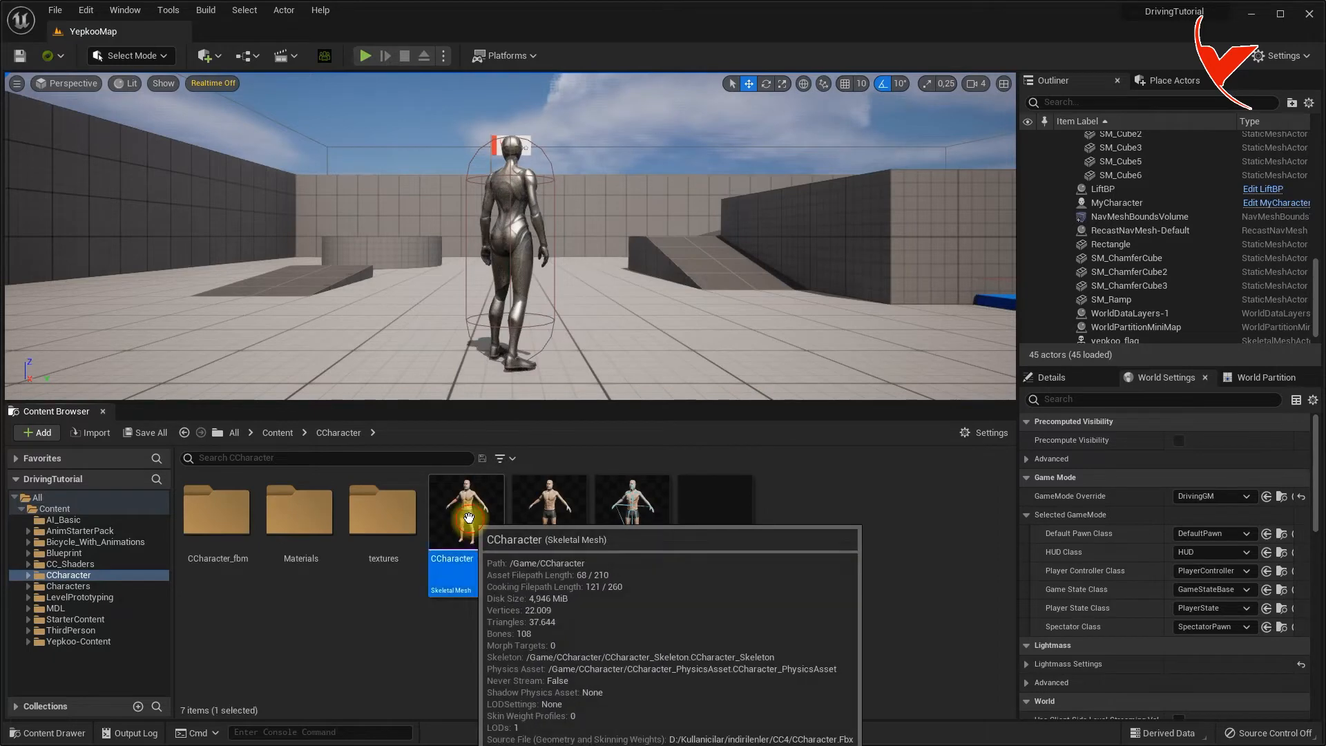
double_click(464, 546)
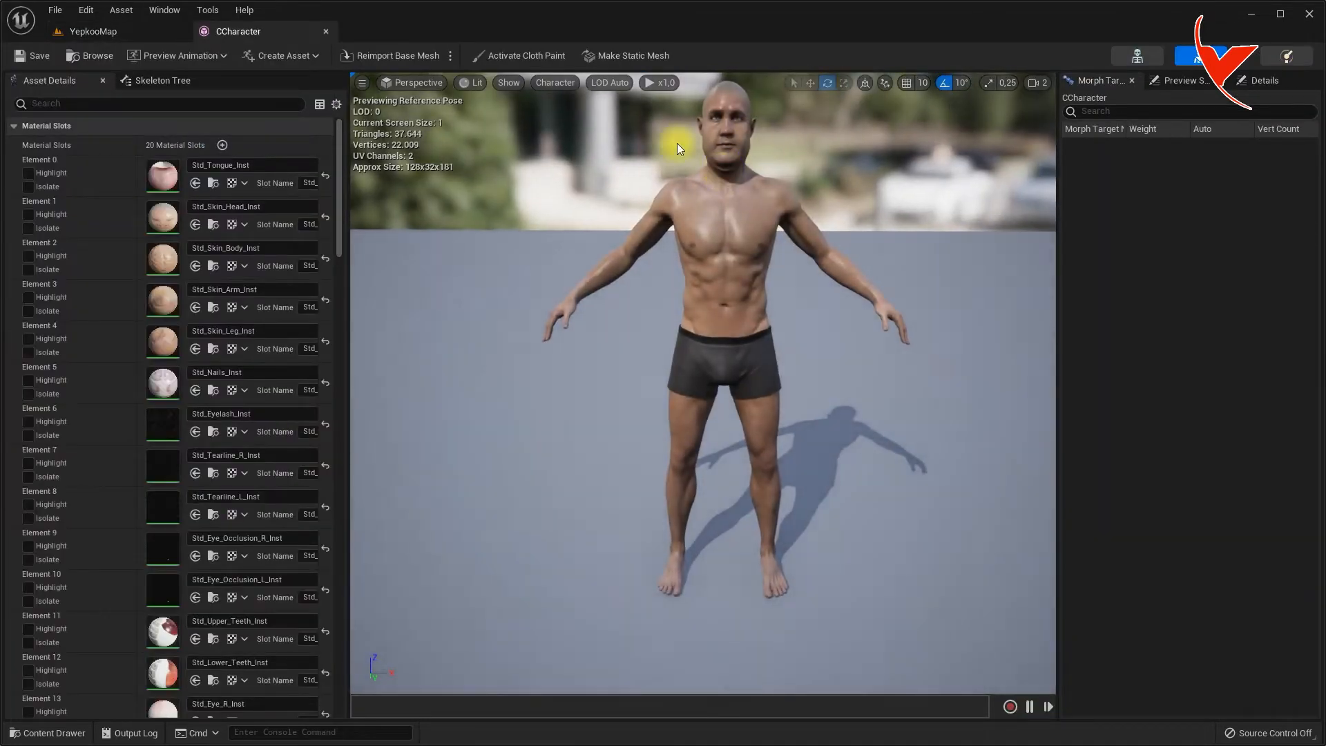
Close the skeletal mesh editor, create a folder named CCtoMeta inside the CCharacter folder and open it
left_click(324, 33)
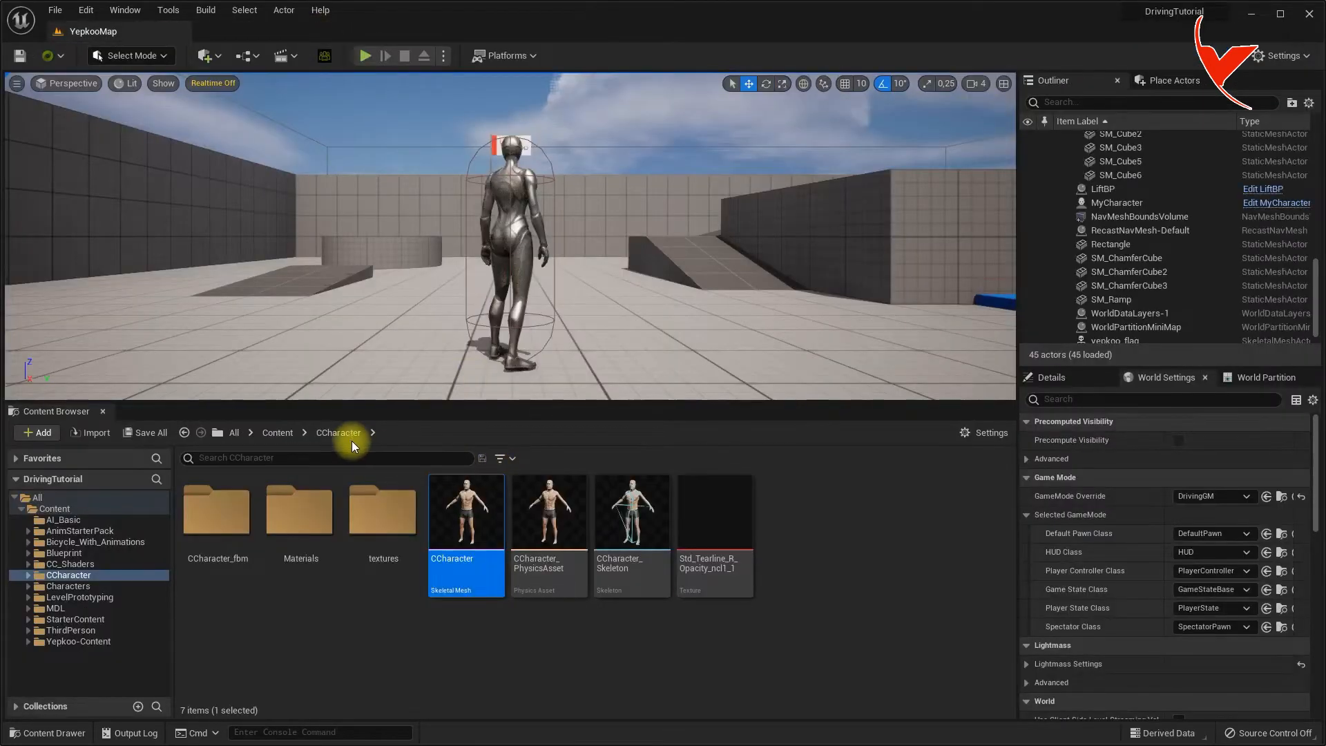
right_click(635, 644)
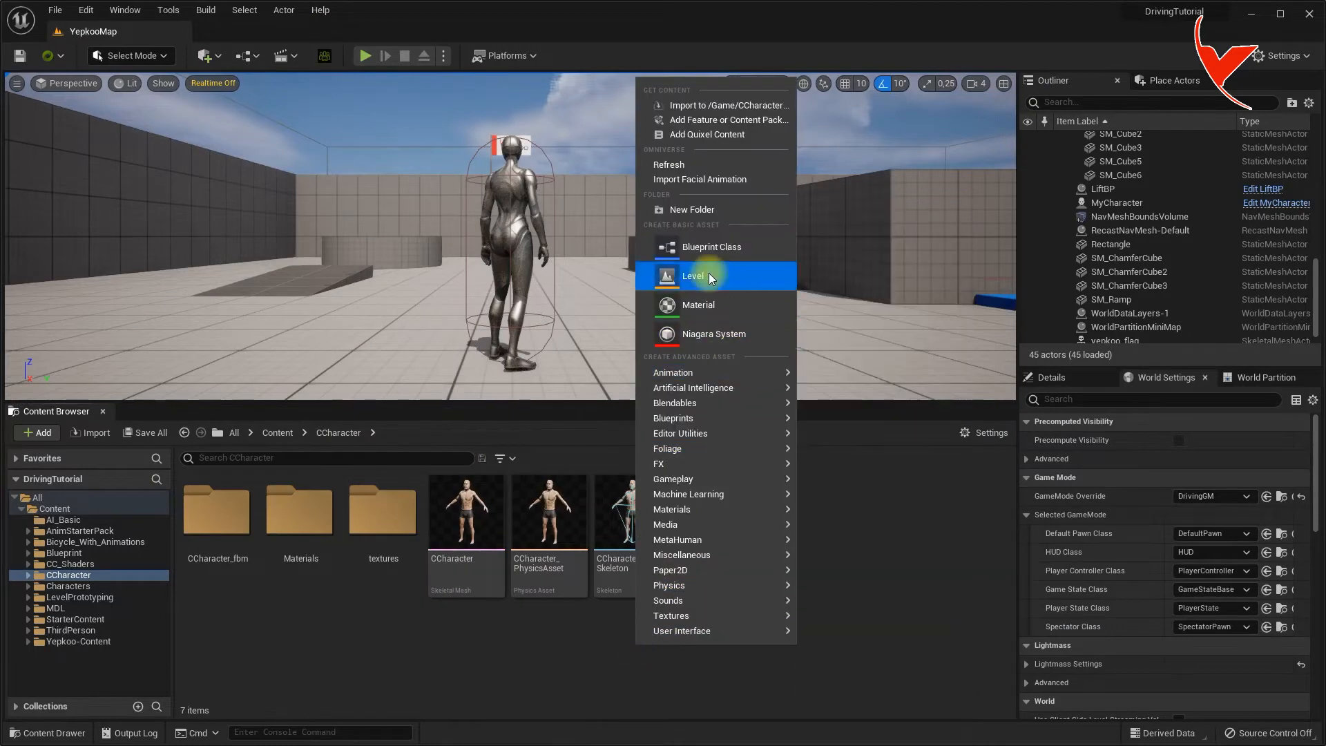
left_click(691, 210)
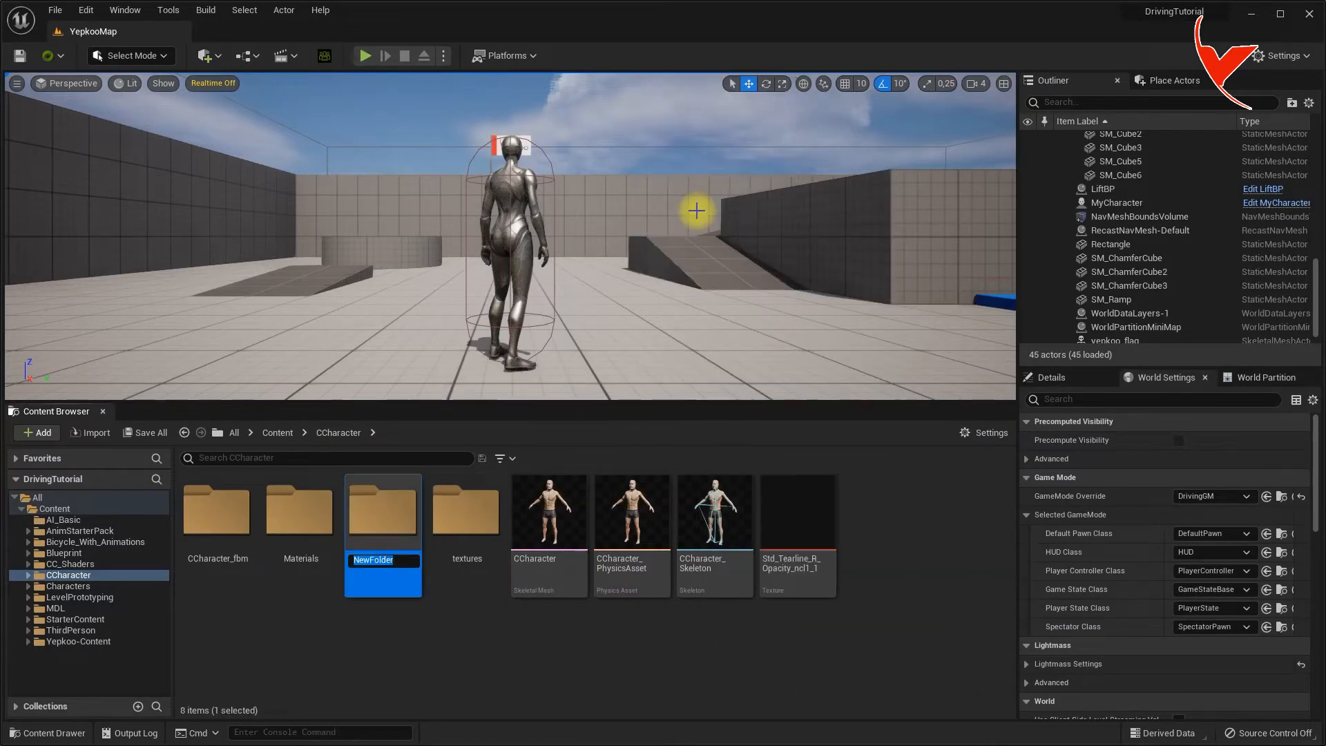
type("CCtoMeta")
key("Return")
double_click(304, 531)
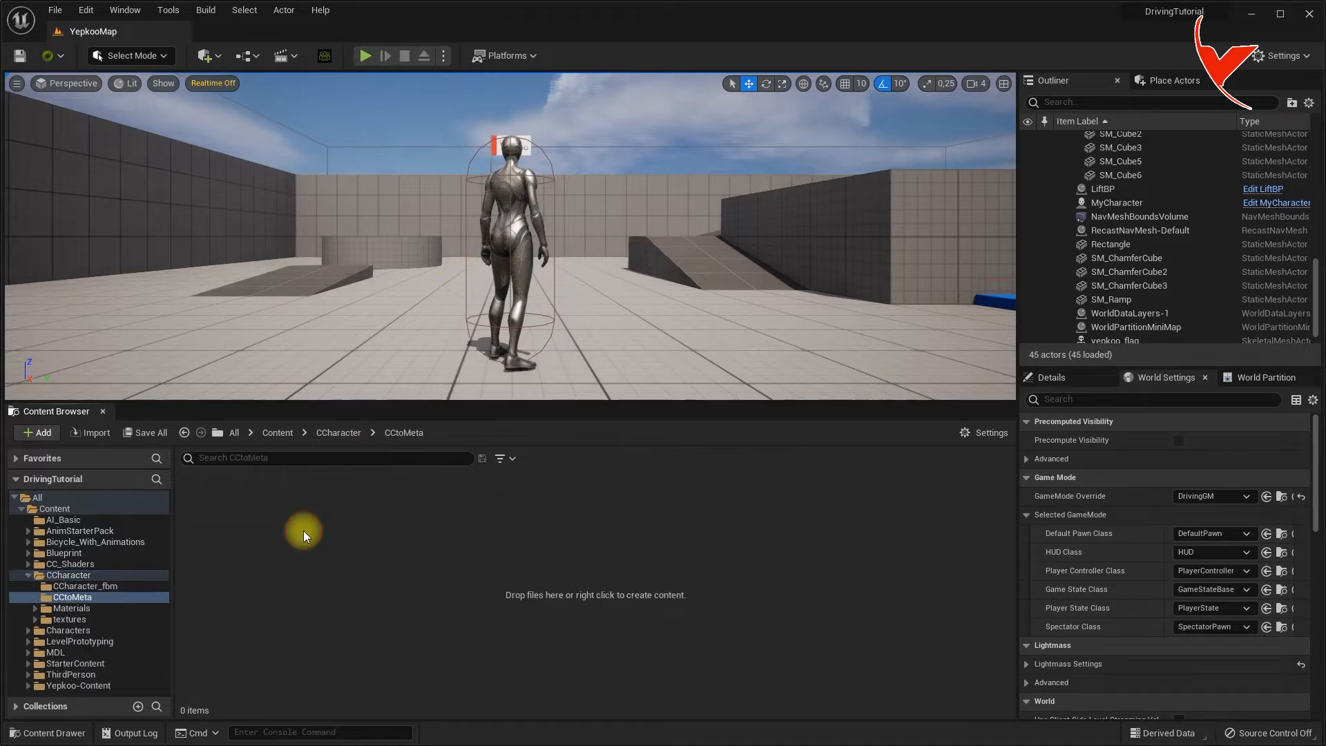
Create a MetaHuman Identity asset named CC_Meta in the CCtoMeta folder and open it as a docked editor tab
right_click(304, 533)
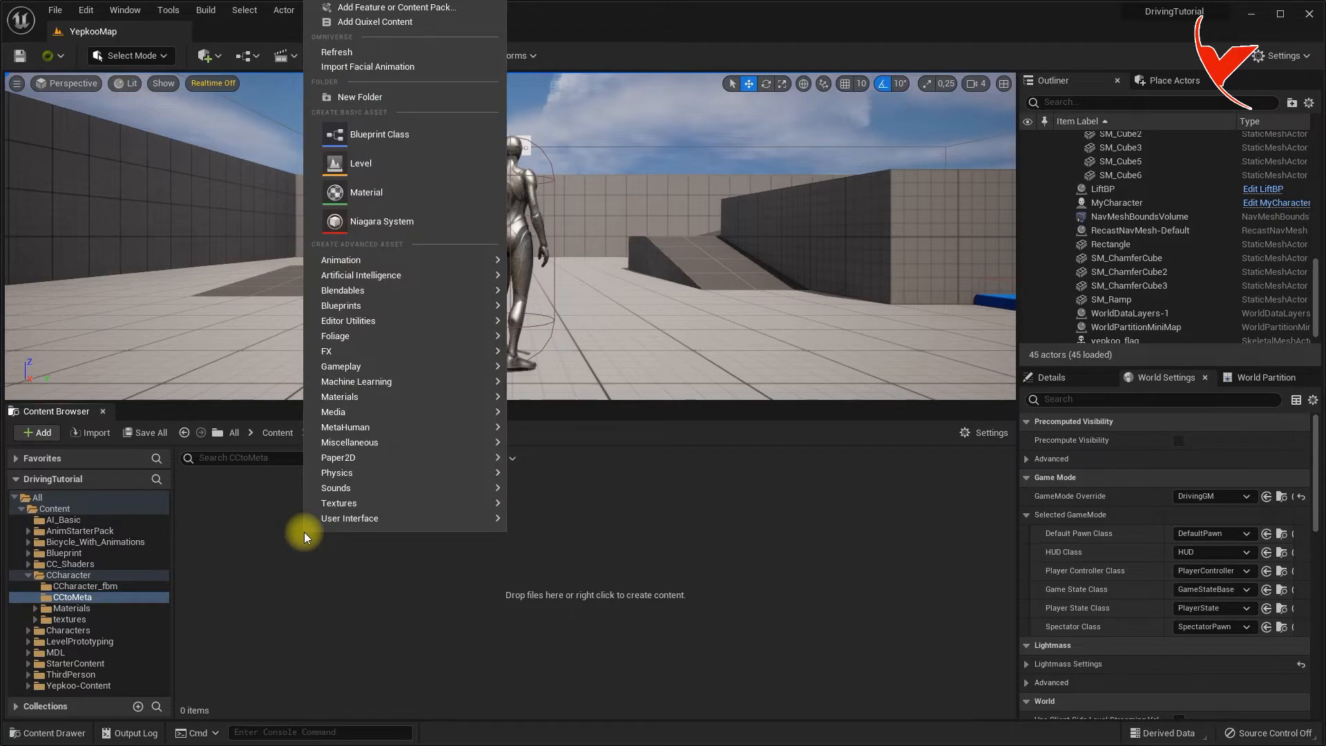
mouse_move(375, 428)
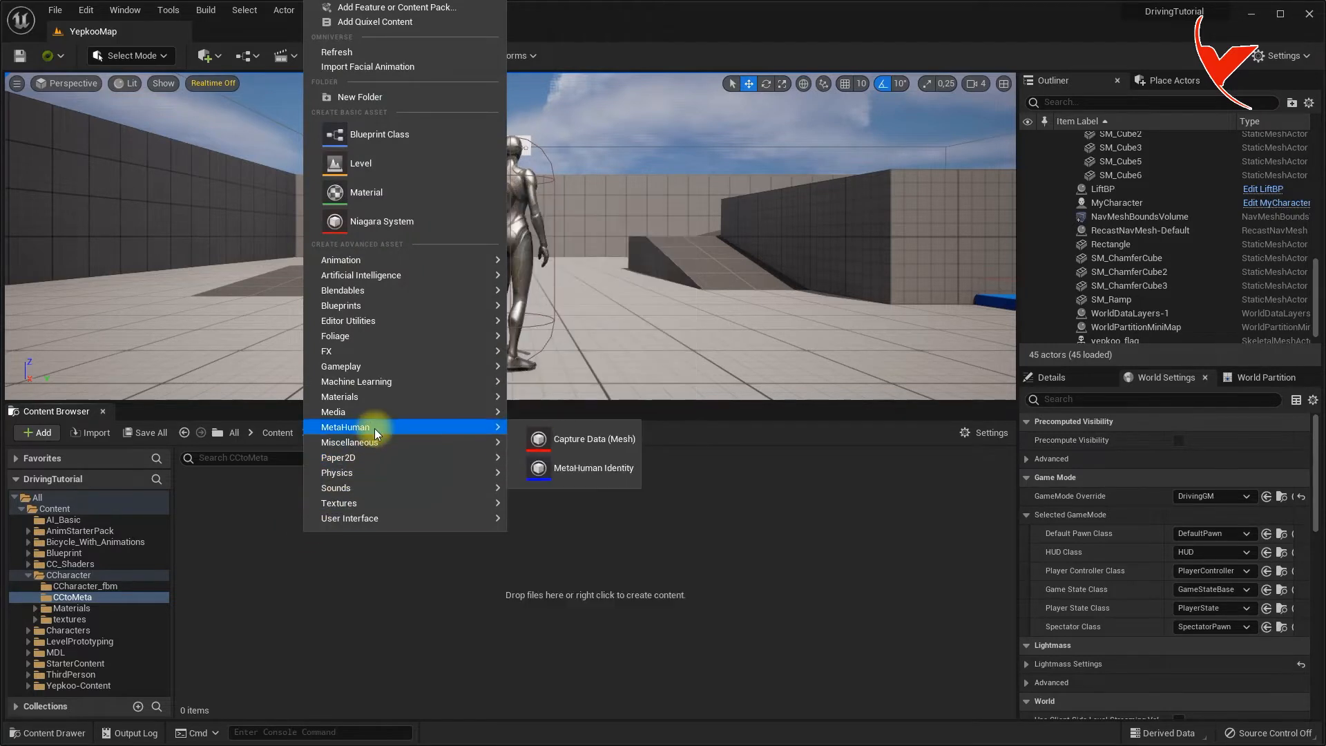
left_click(582, 467)
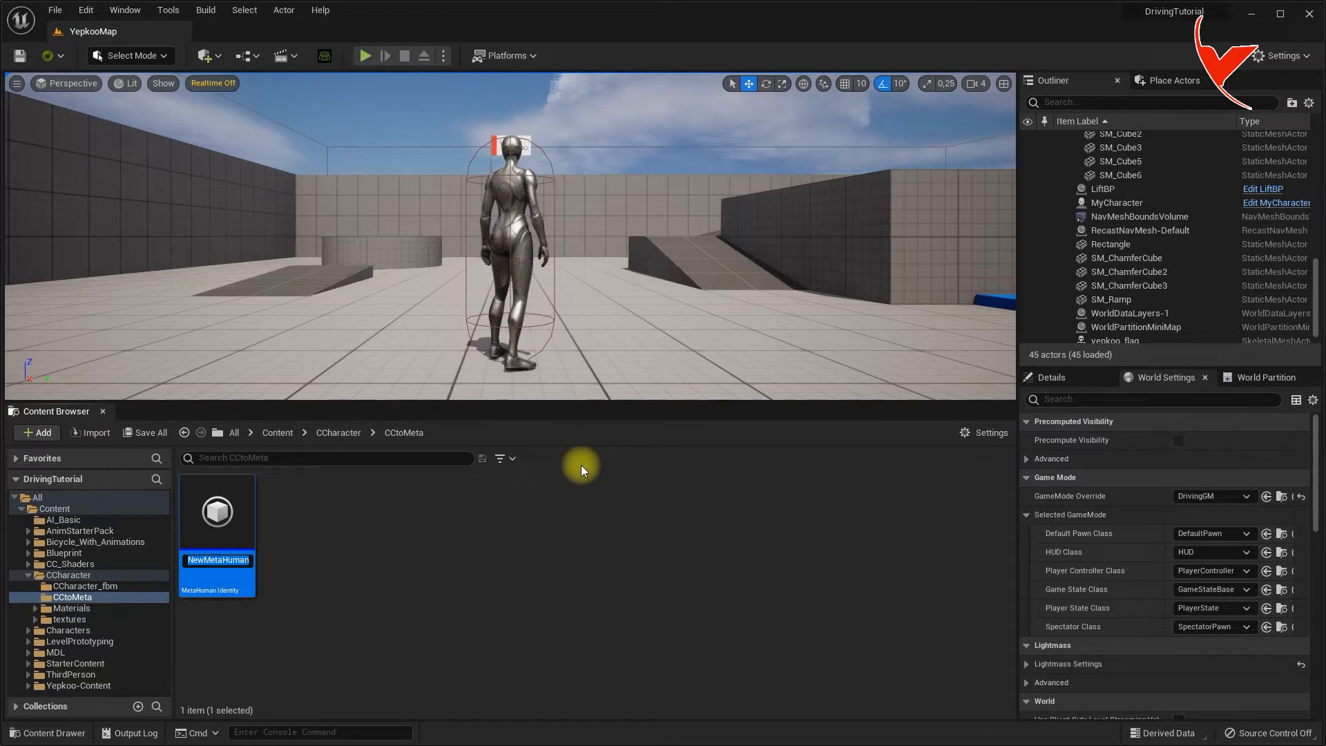
type("CC_Meta")
key("Return")
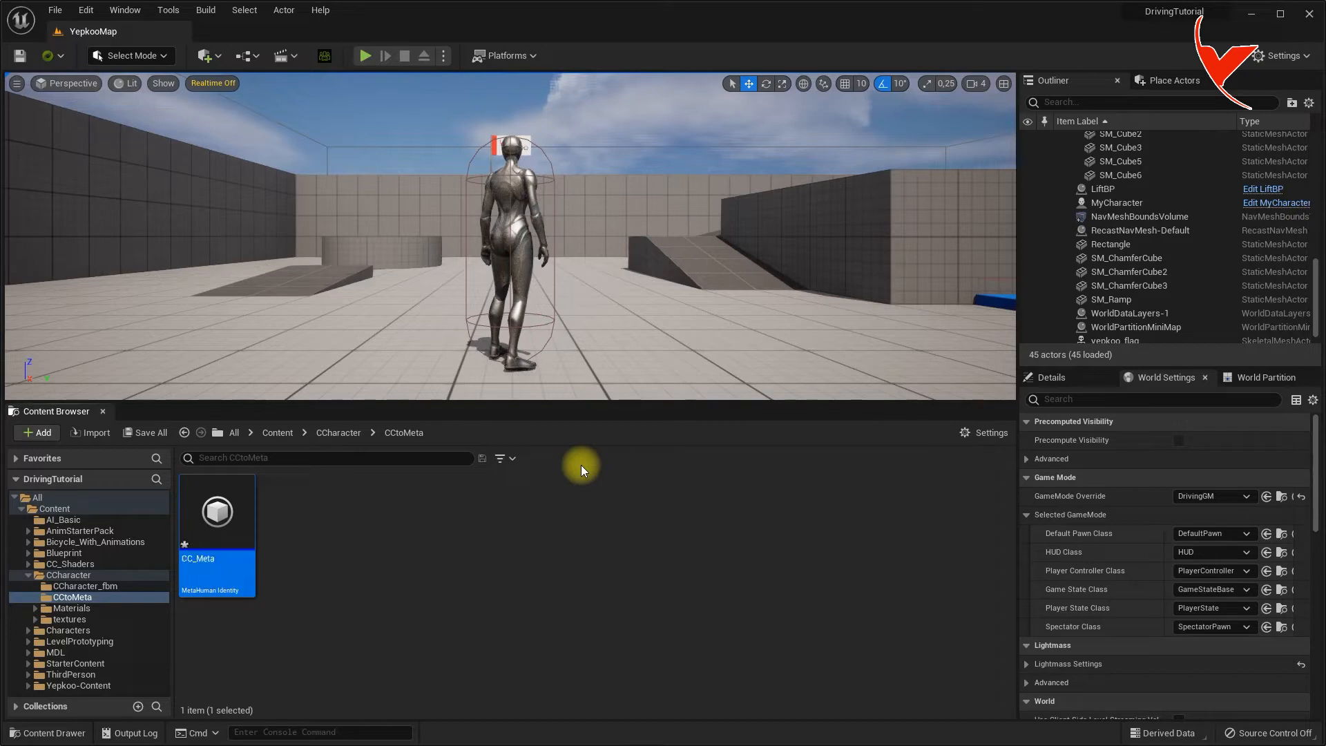
double_click(209, 502)
left_click_drag(644, 46, 299, 30)
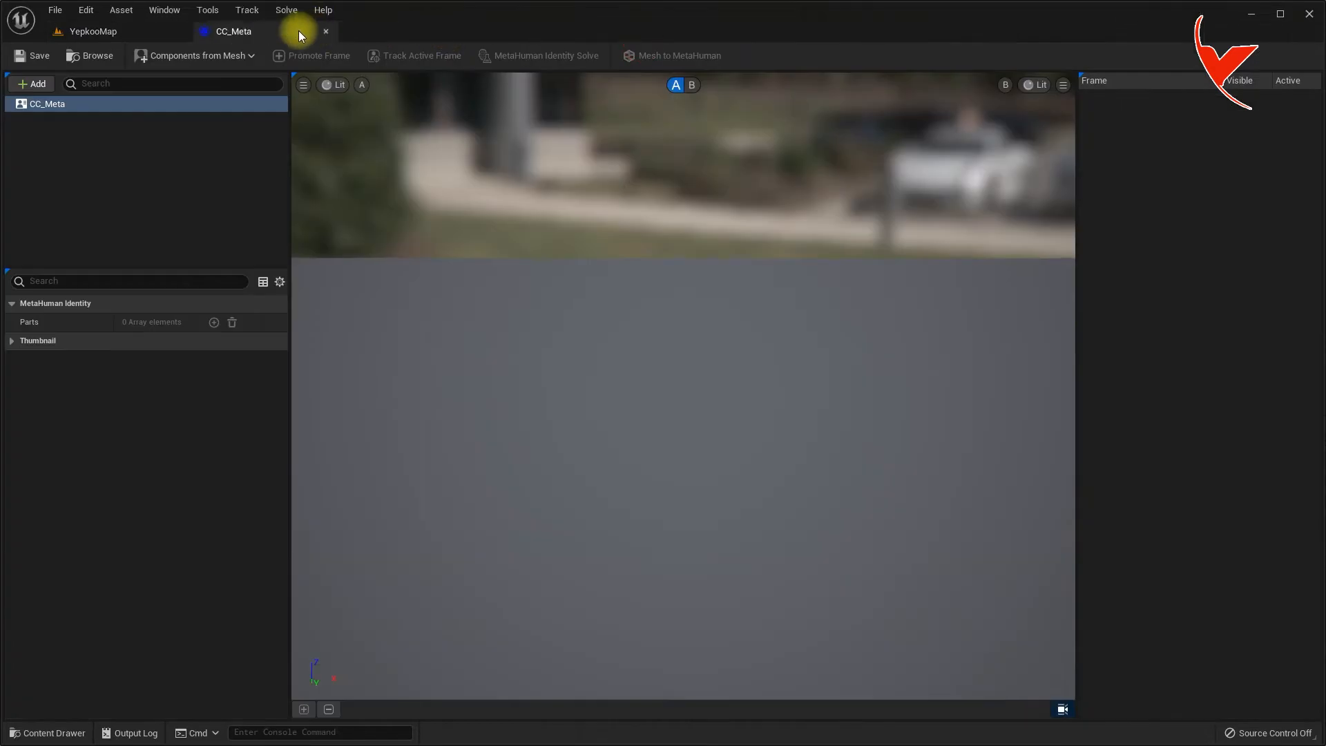
Create the identity's components from the CCharacter skeletal mesh and set view A to Unlit
left_click(160, 54)
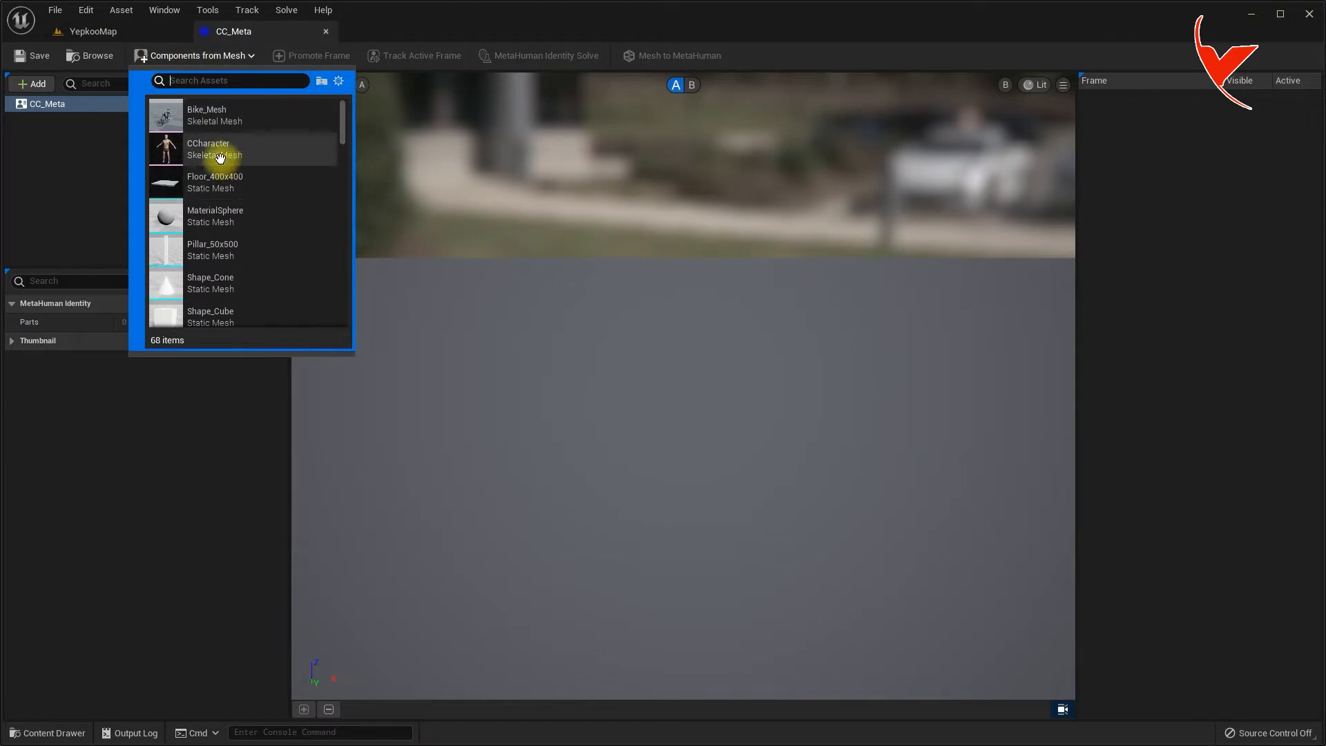
left_click(222, 157)
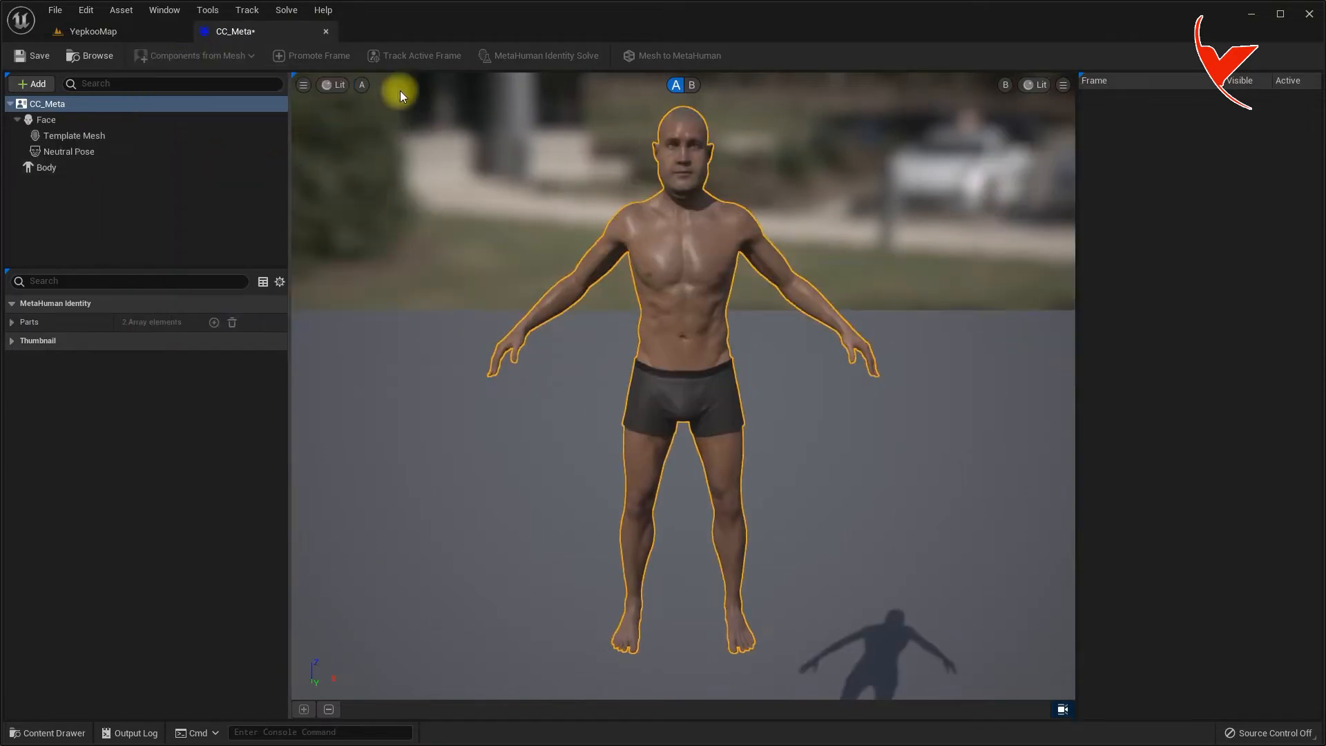
left_click(334, 85)
left_click(364, 135)
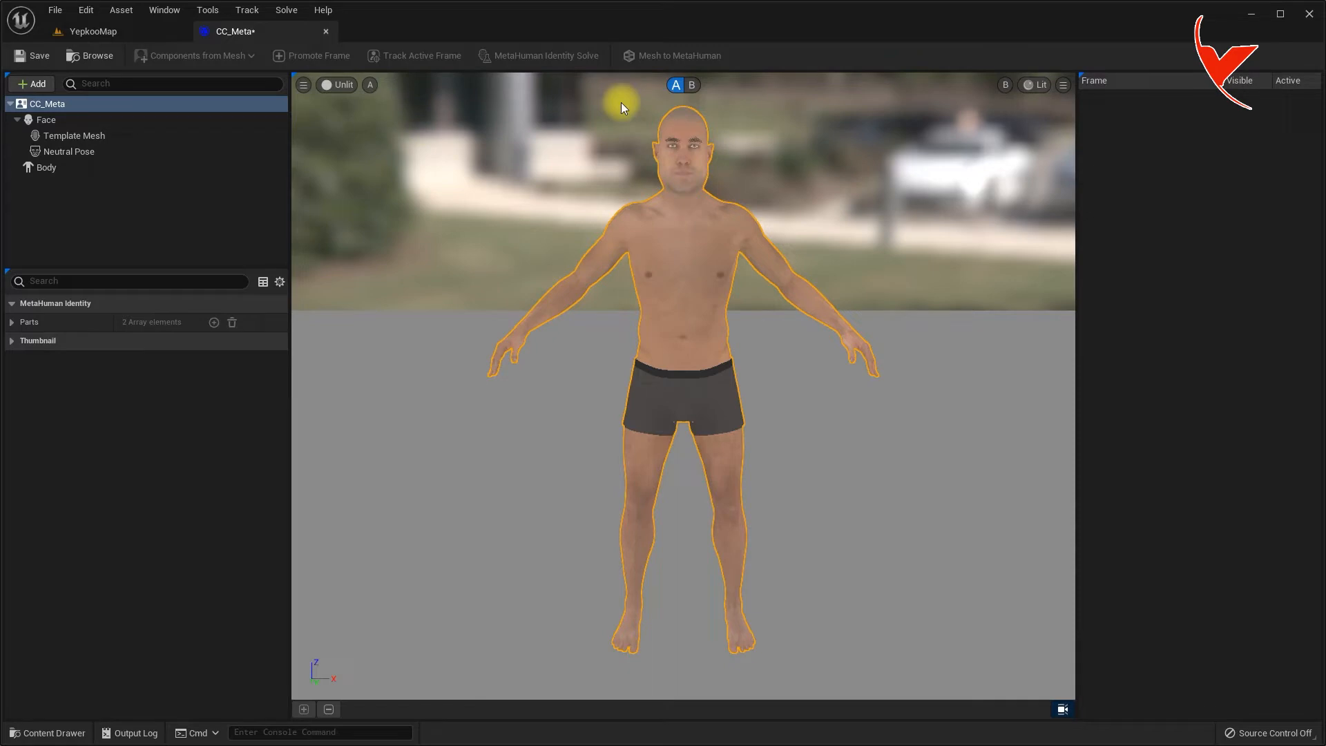
Promote a frame for the Neutral Pose of the face and turn autotracking on for Frame 0
left_click(95, 153)
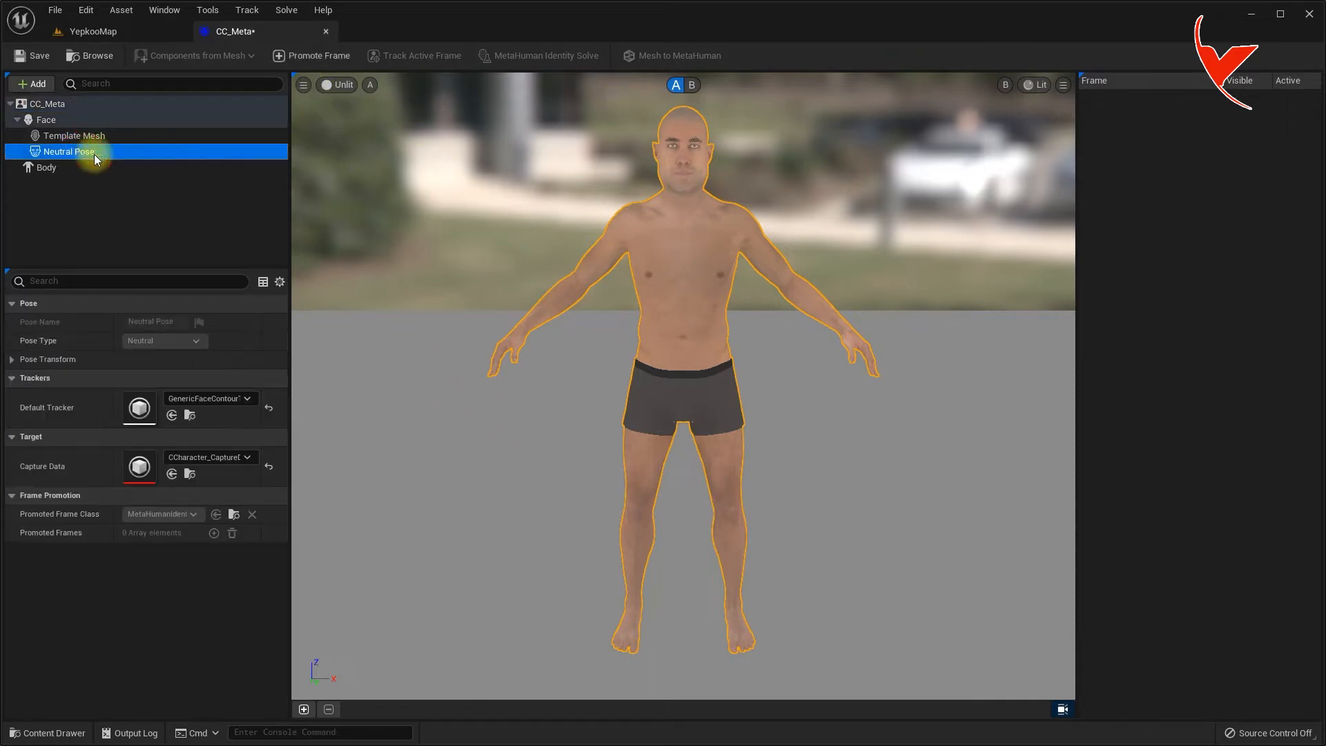
left_click(348, 84)
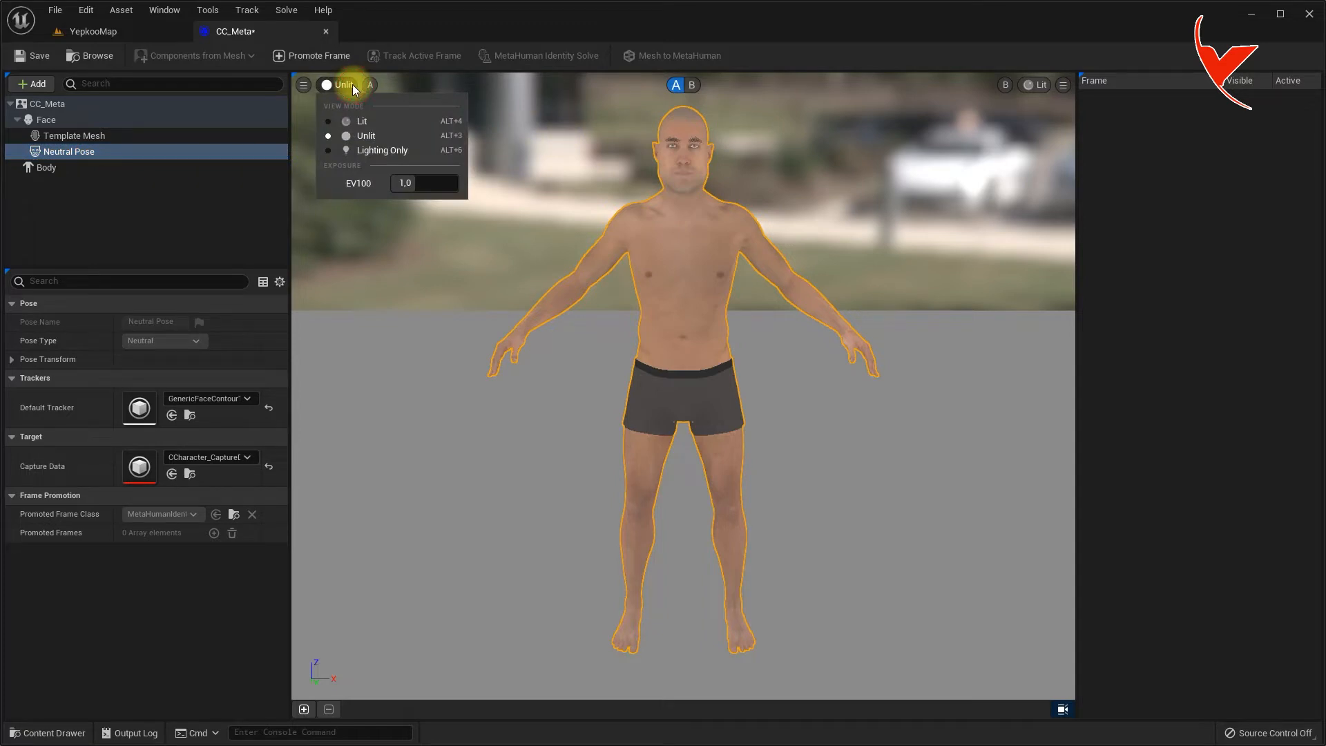
left_click(349, 84)
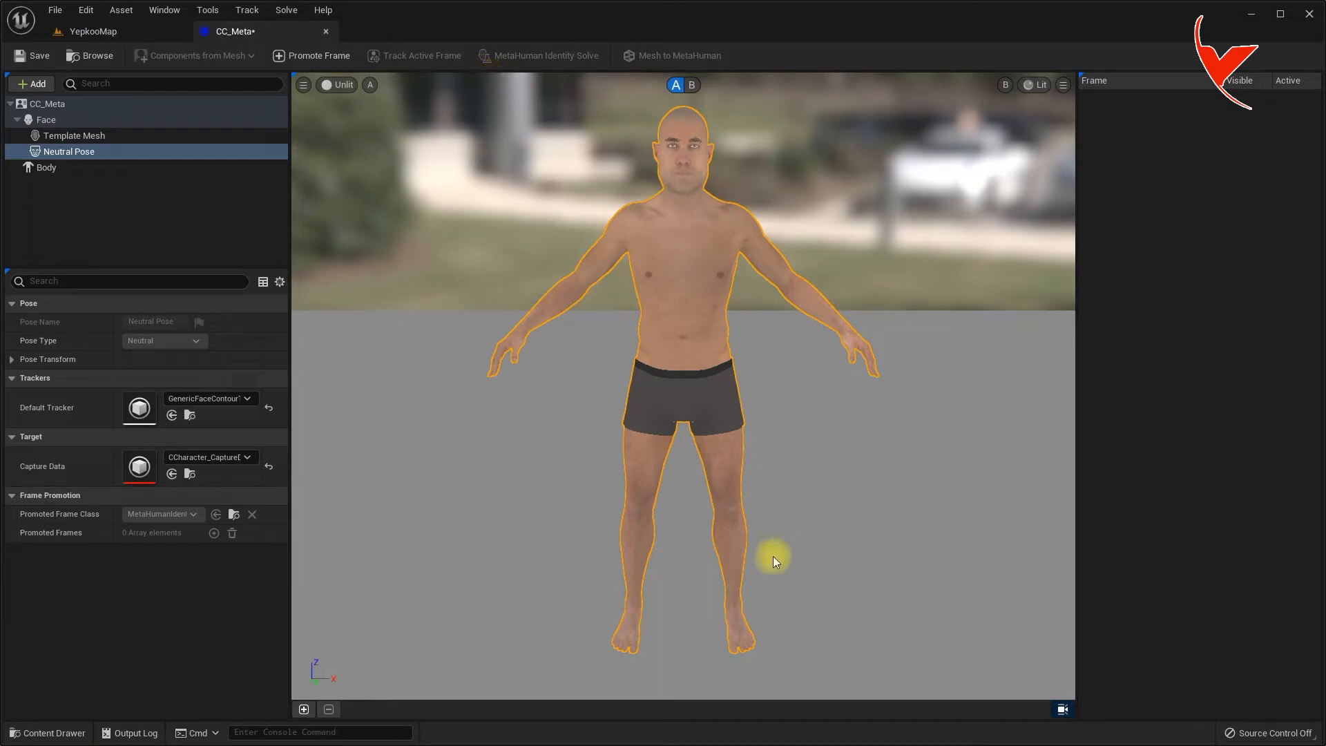
left_click(305, 58)
right_click(697, 706)
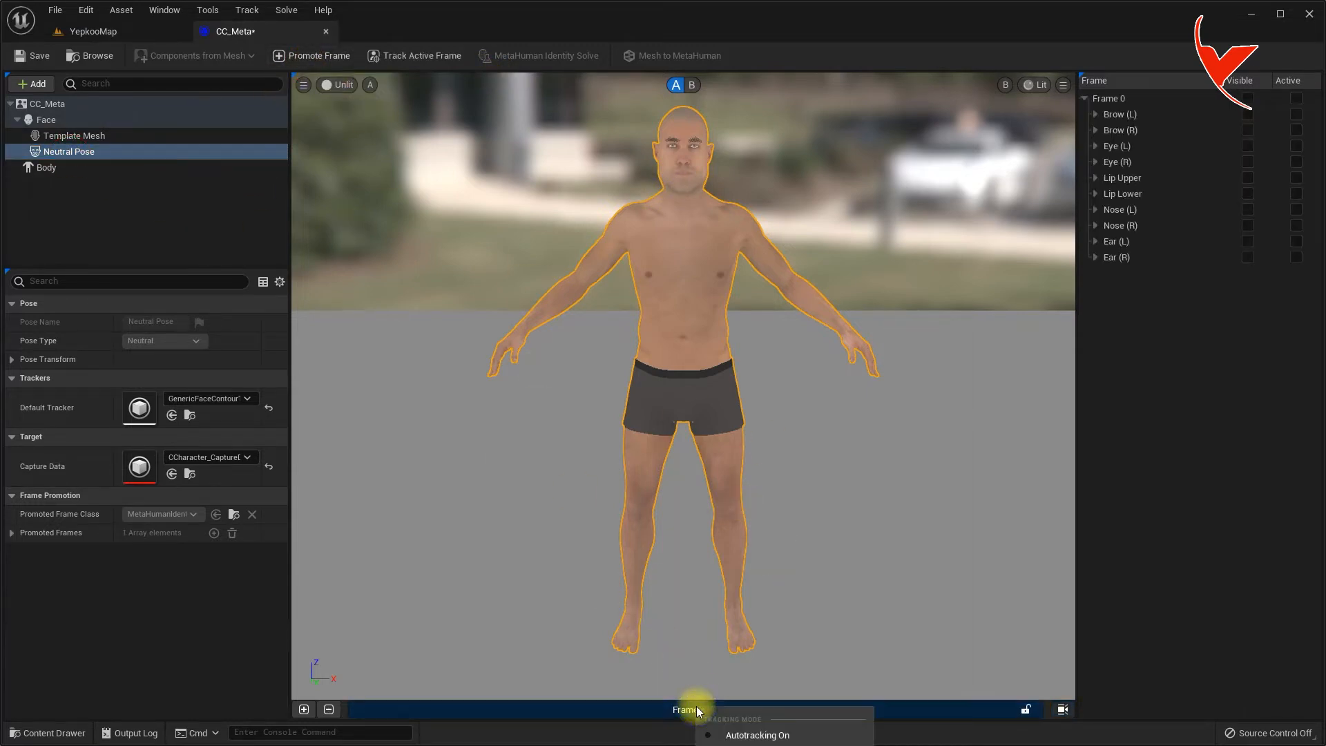
left_click(744, 737)
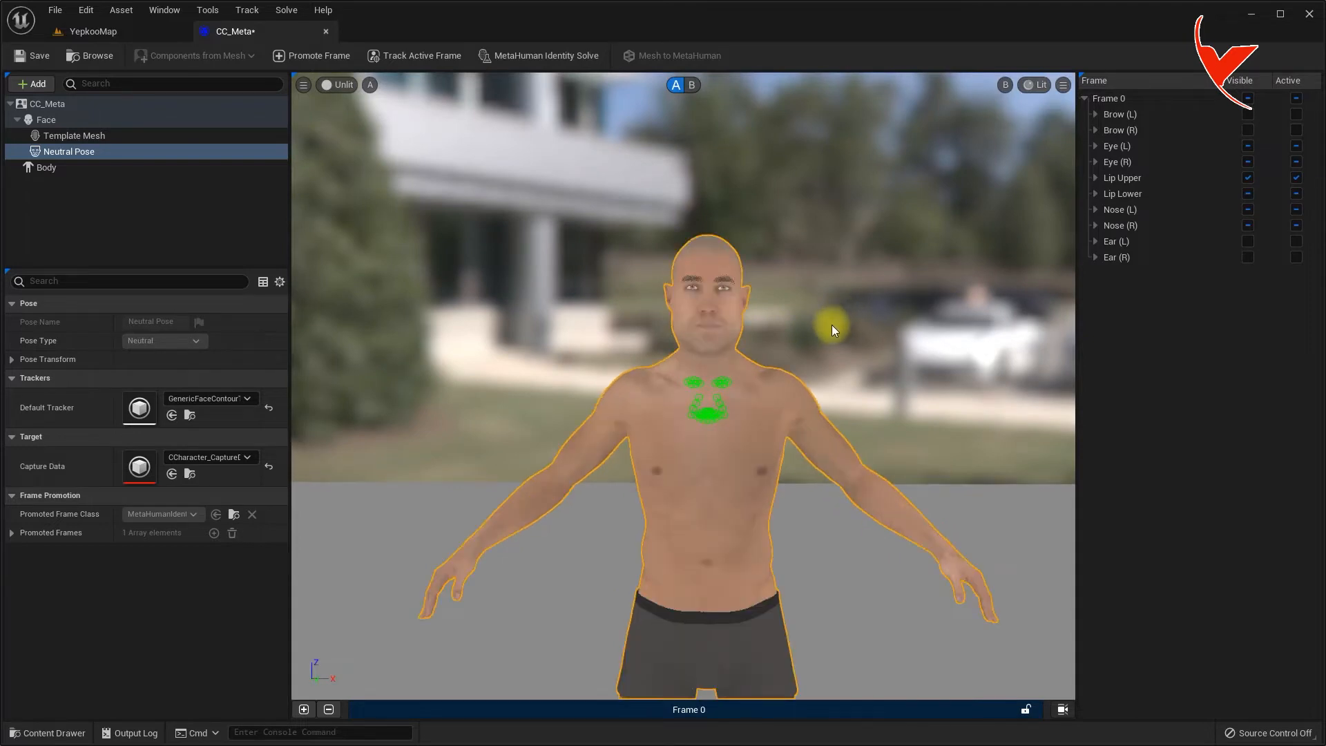
Frame the character's face closely so the tracking markers align with it, and run the MetaHuman Identity Solve
scroll(832, 325, "up", 4)
right_click_drag(833, 326, 842, 321)
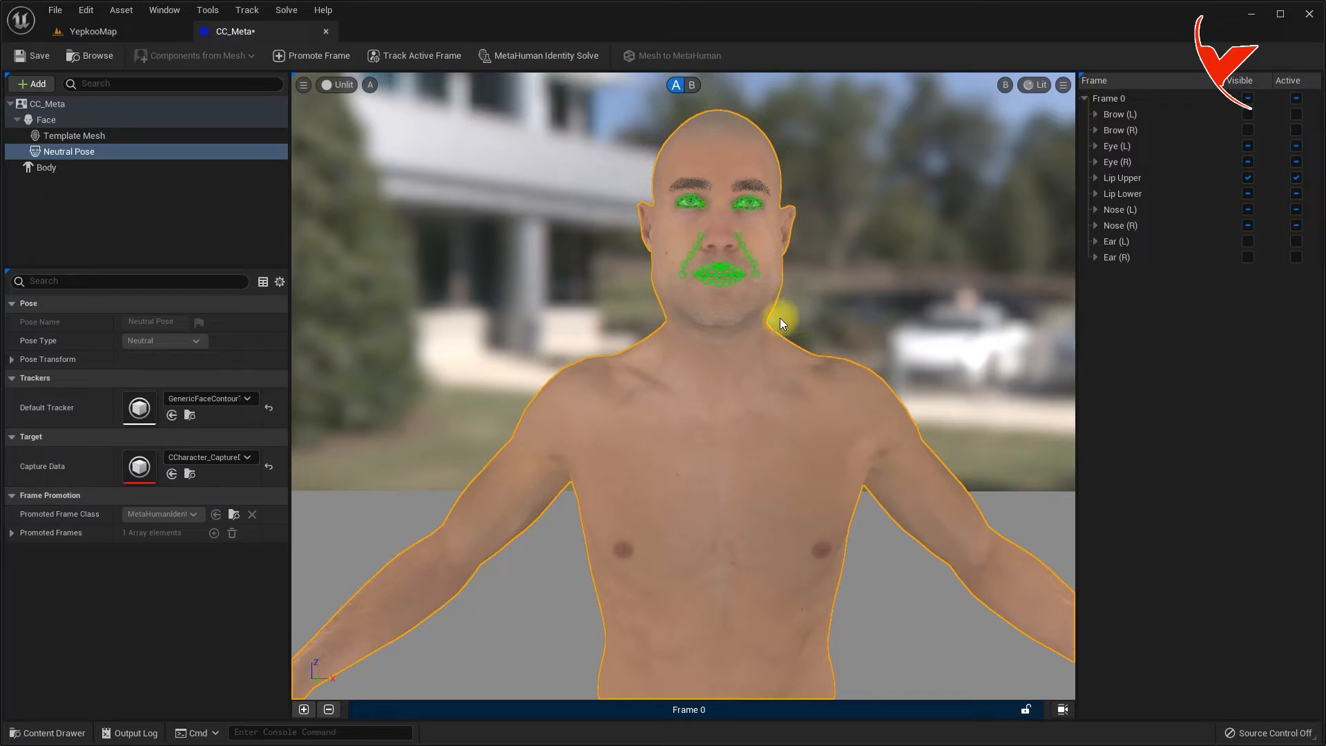
left_click(692, 86)
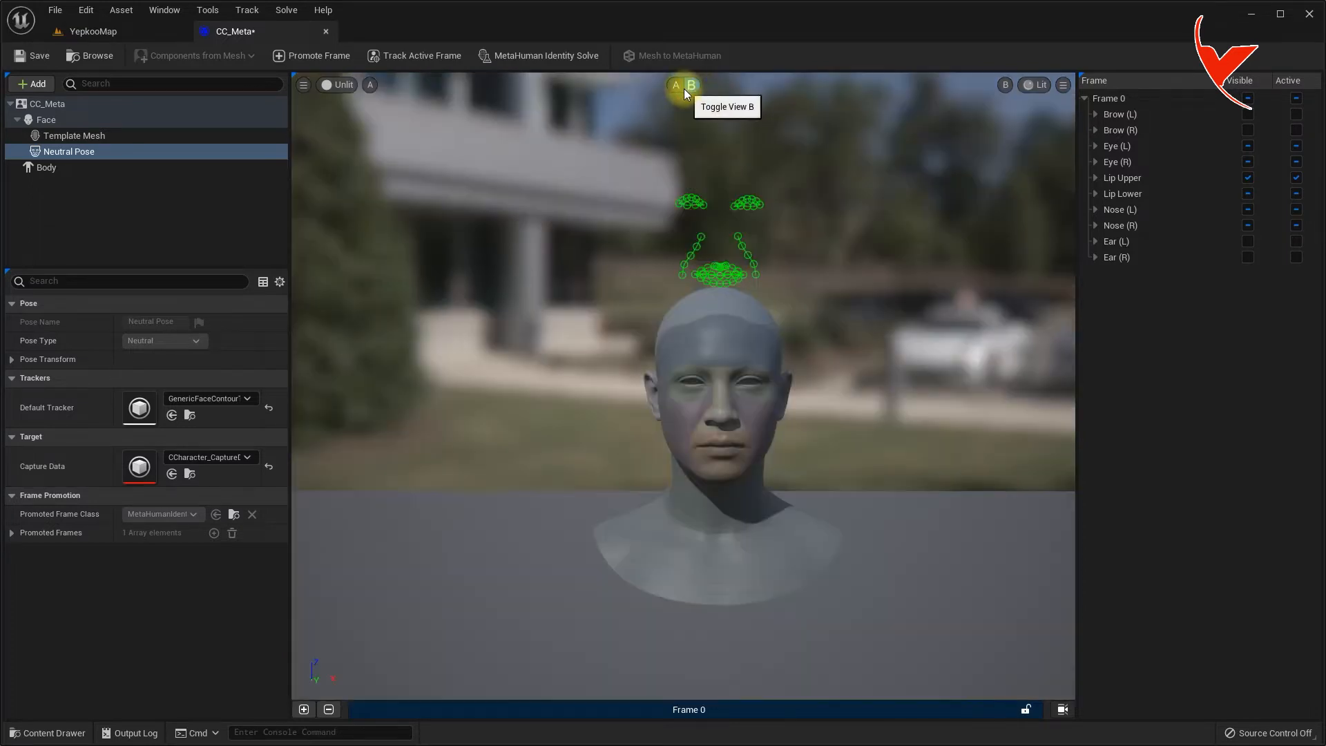
left_click(676, 86)
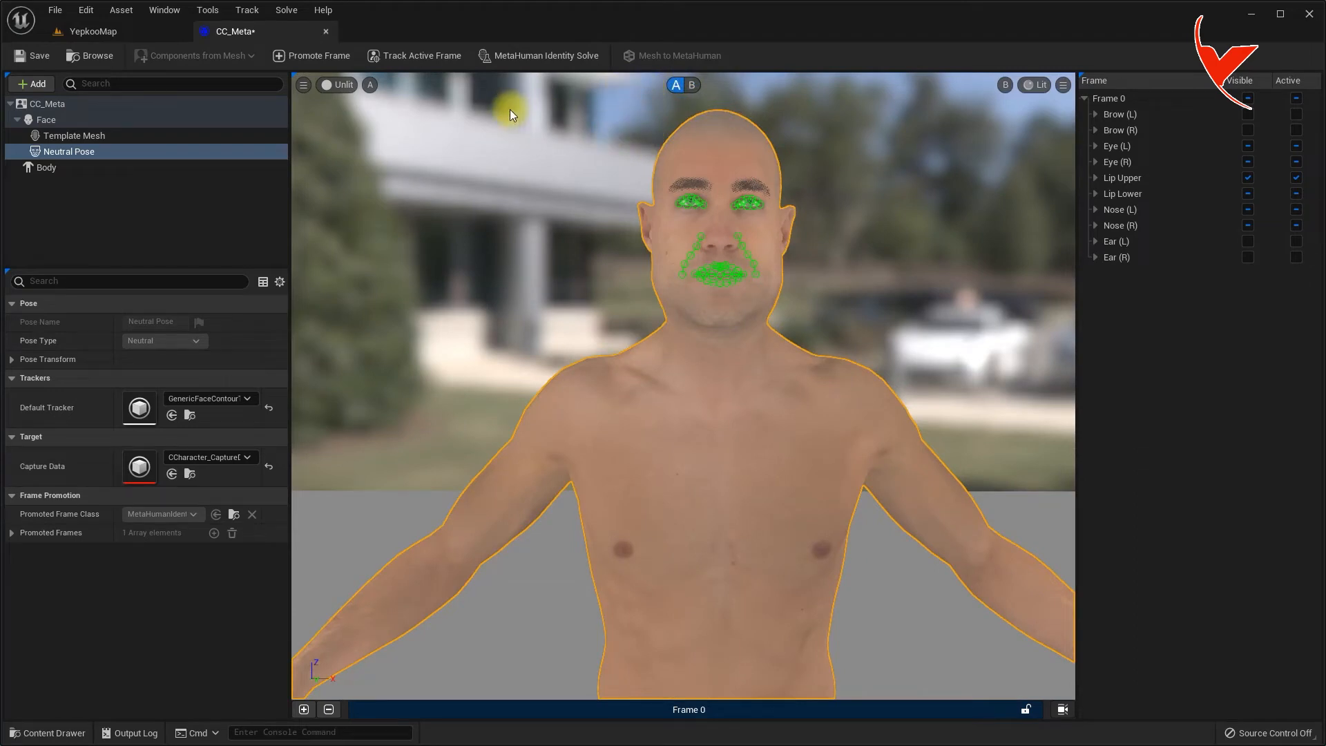
left_click(554, 58)
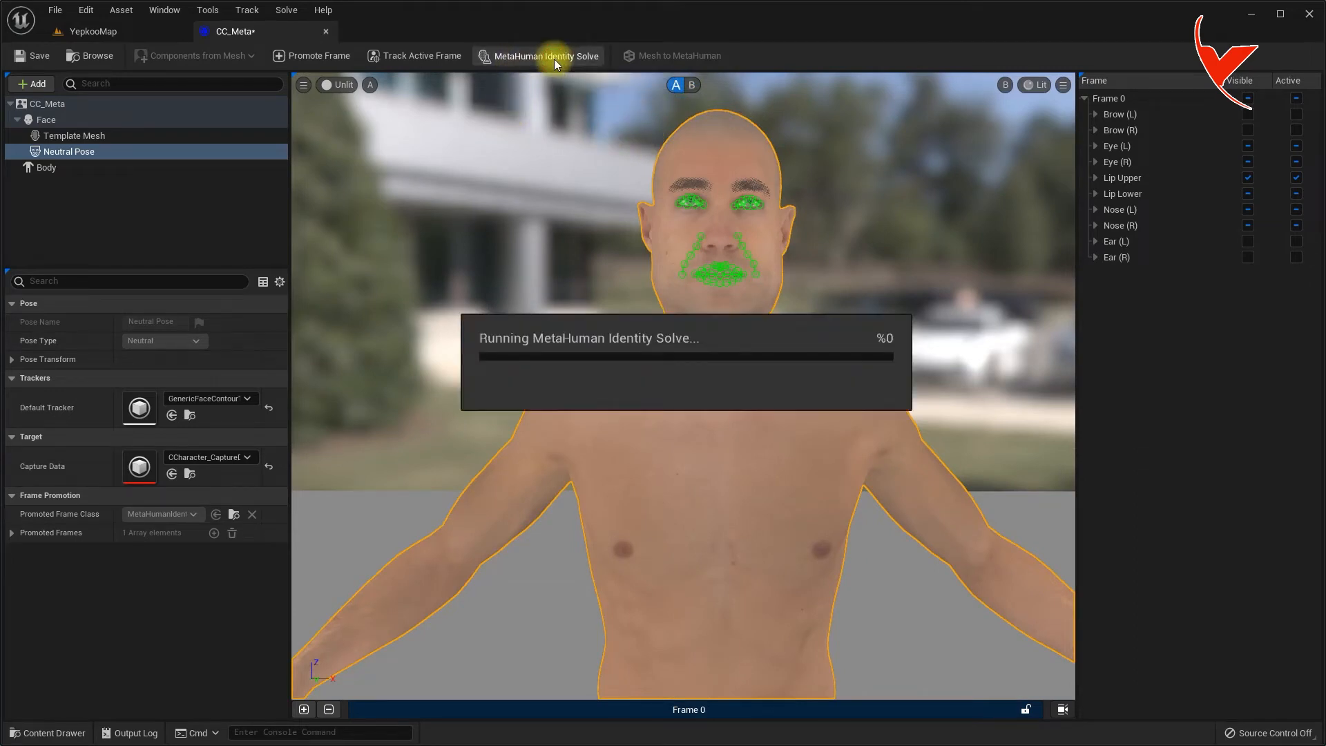
Compare the solved template mesh in view B with view A, and overlay the character's skeletal mesh in view B
left_click(692, 85)
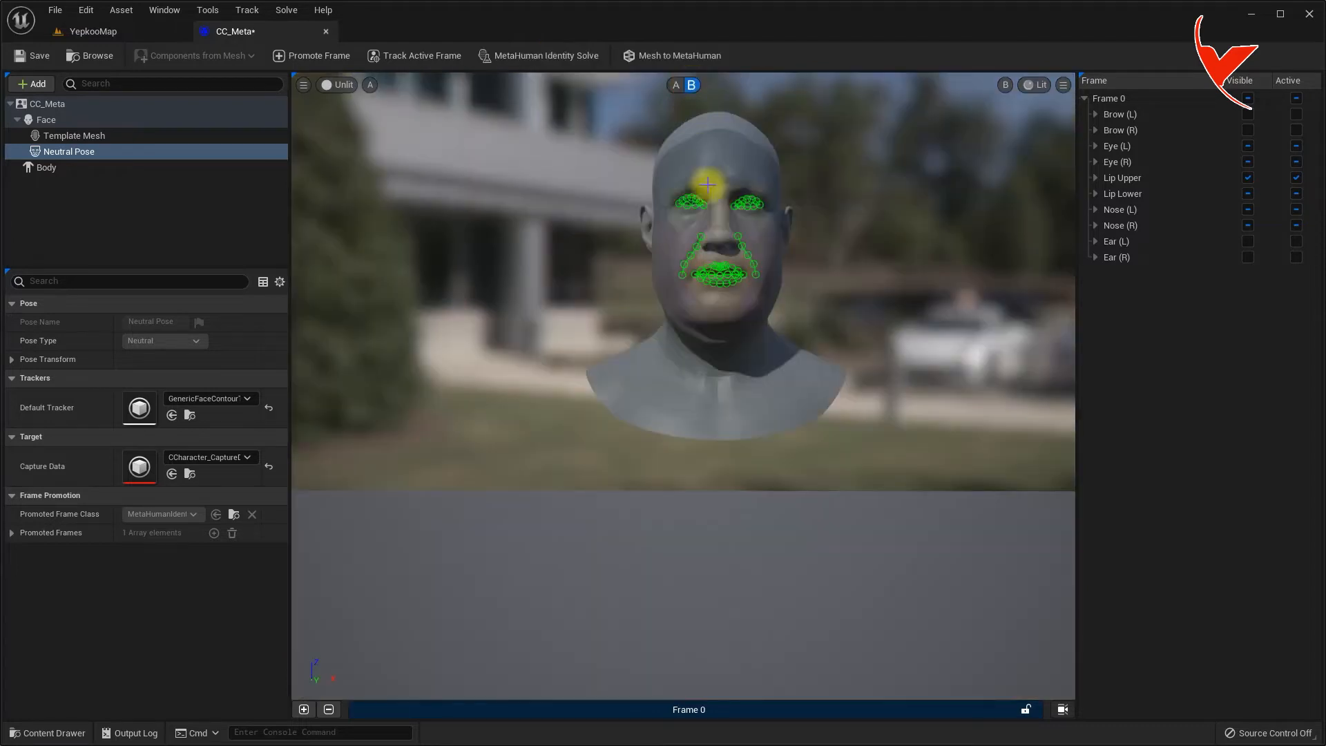
left_click(675, 85)
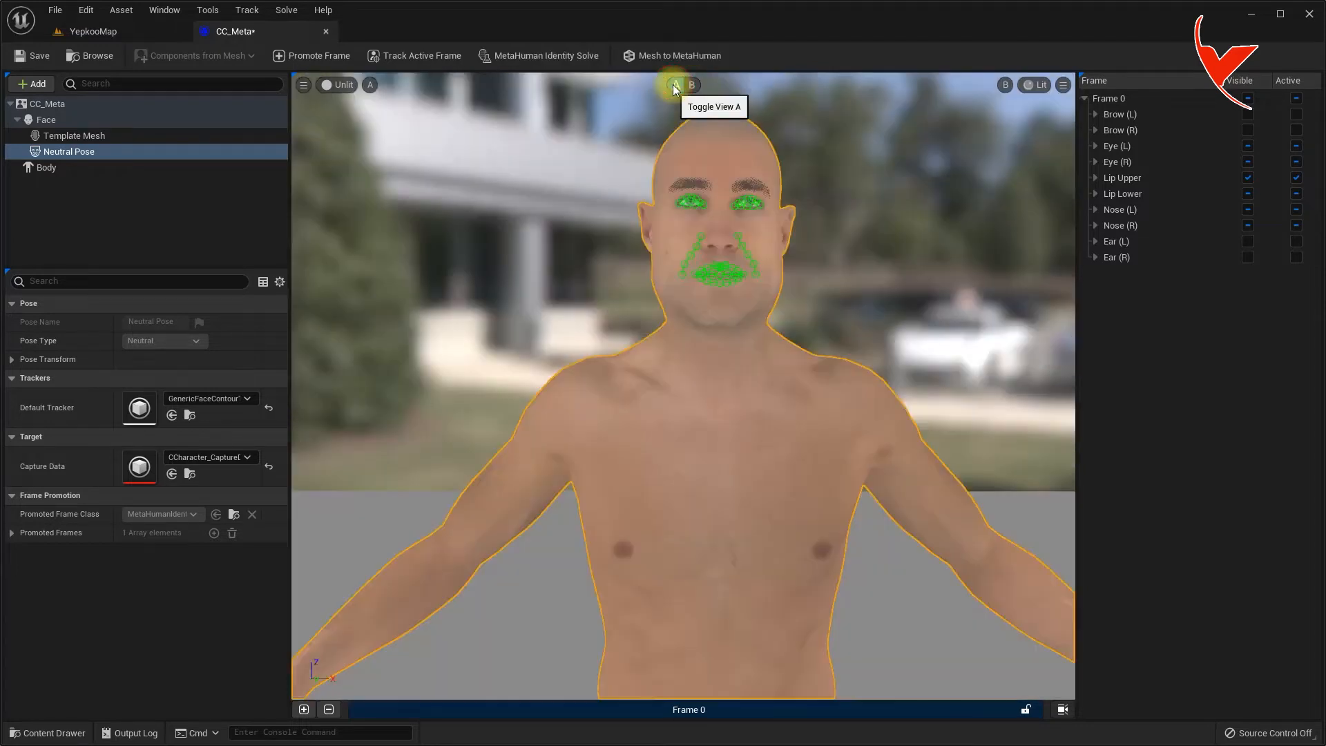
left_click(691, 85)
left_click(1062, 85)
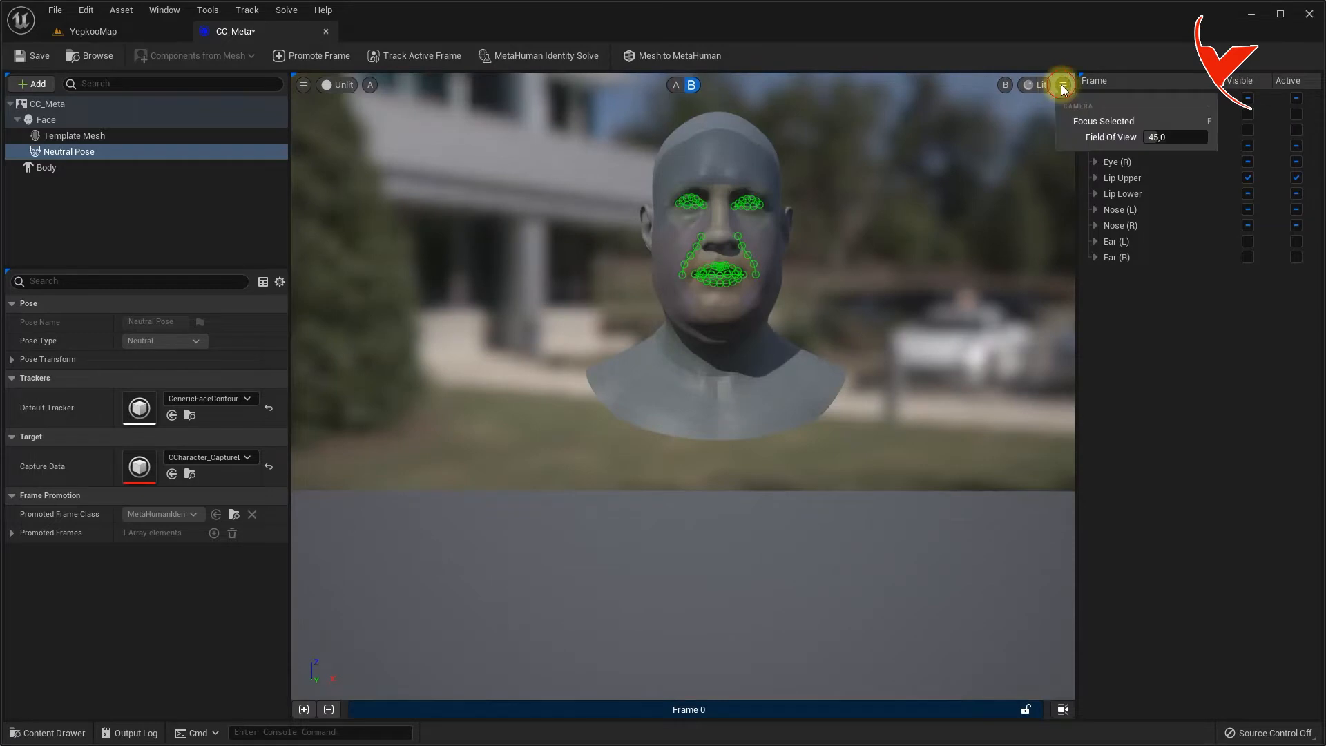
left_click(1040, 84)
left_click(1001, 83)
left_click(1035, 119)
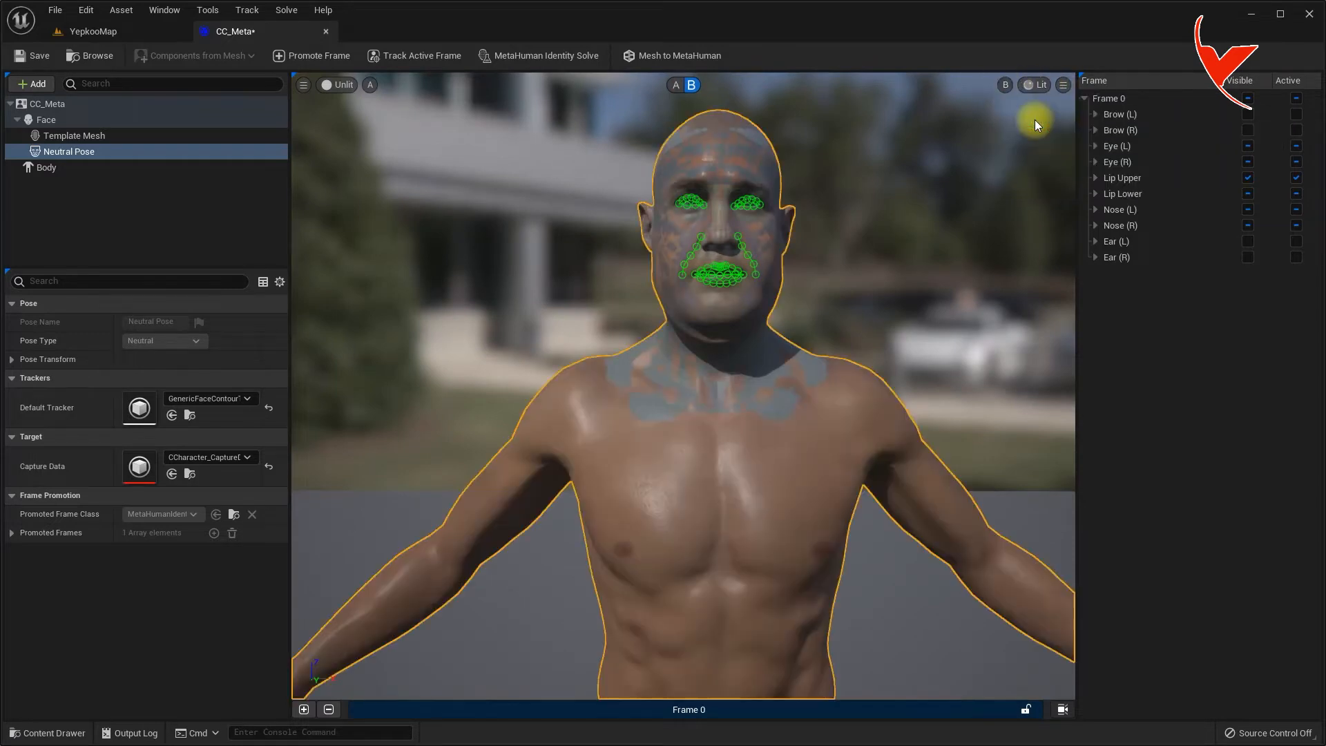
left_click_drag(924, 132, 924, 134)
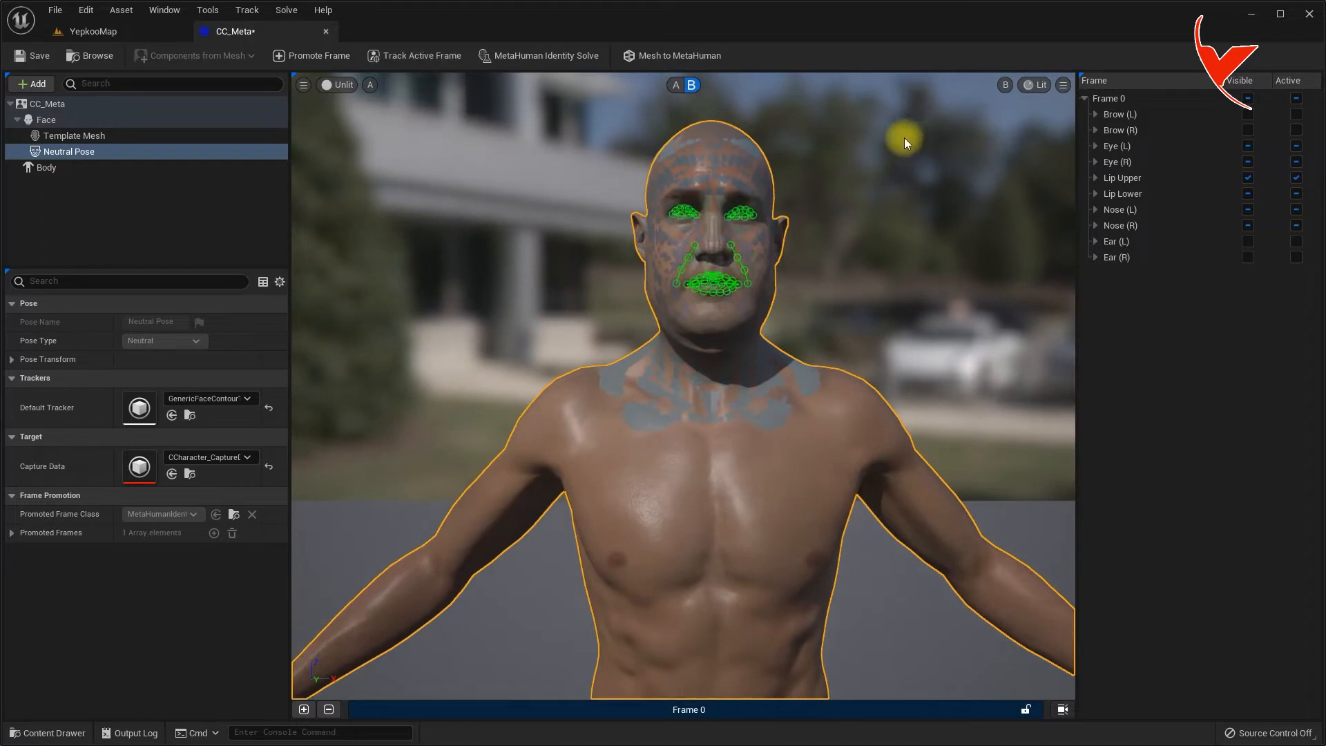
Assign the heavyset male body type preset to the Body part and submit the identity with Mesh to MetaHuman
left_click(681, 63)
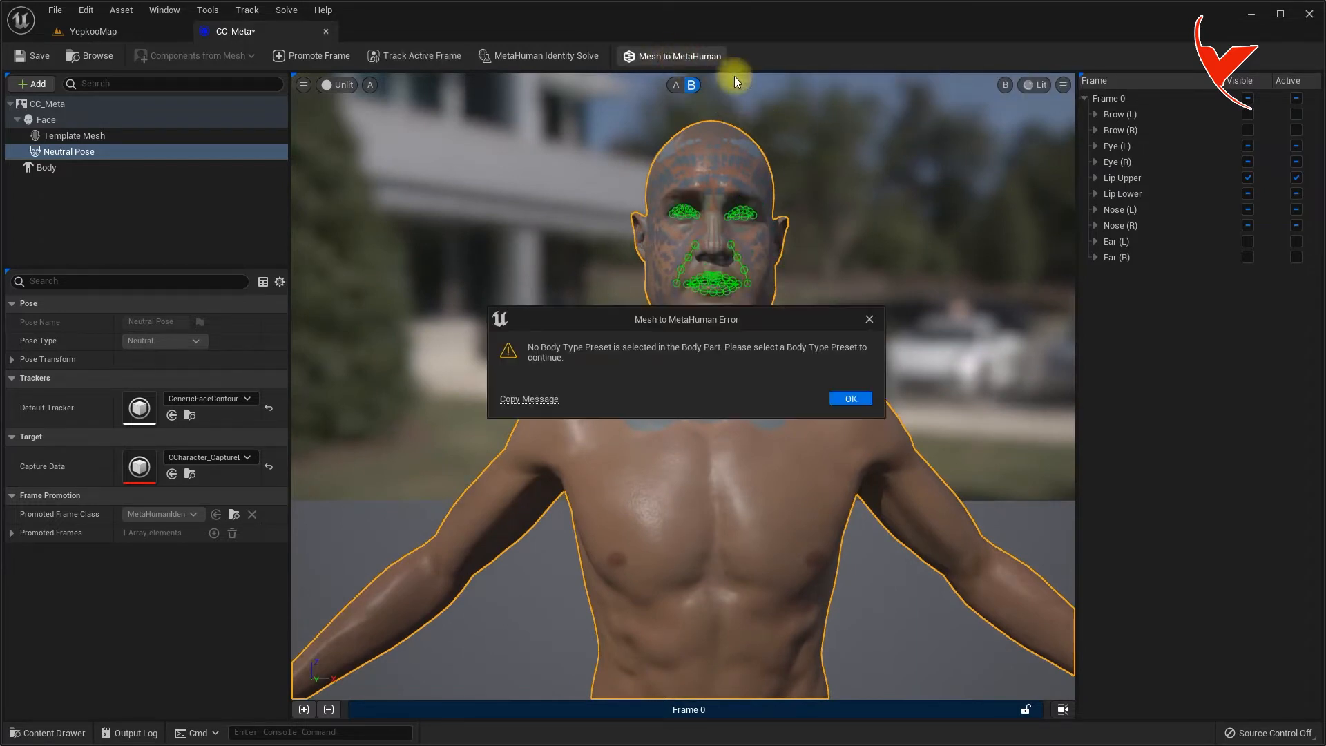
left_click(842, 394)
left_click(43, 167)
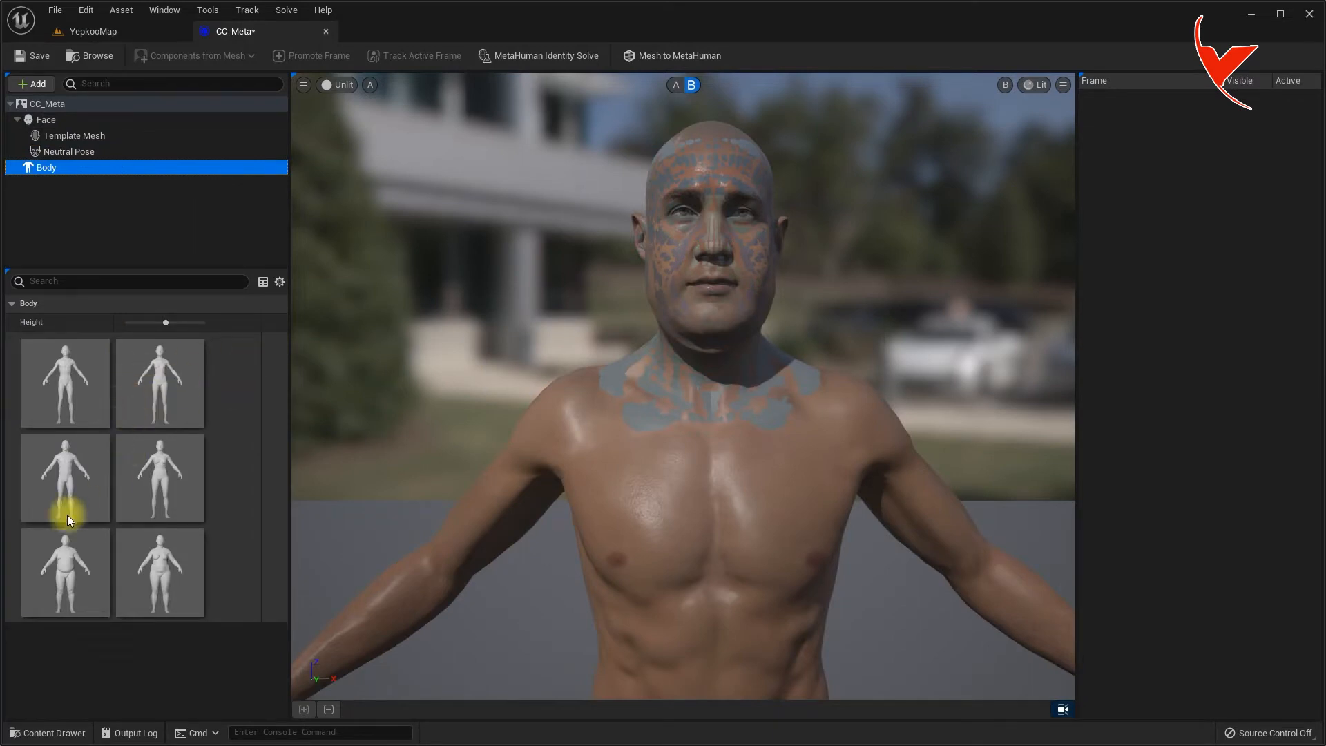
left_click(66, 554)
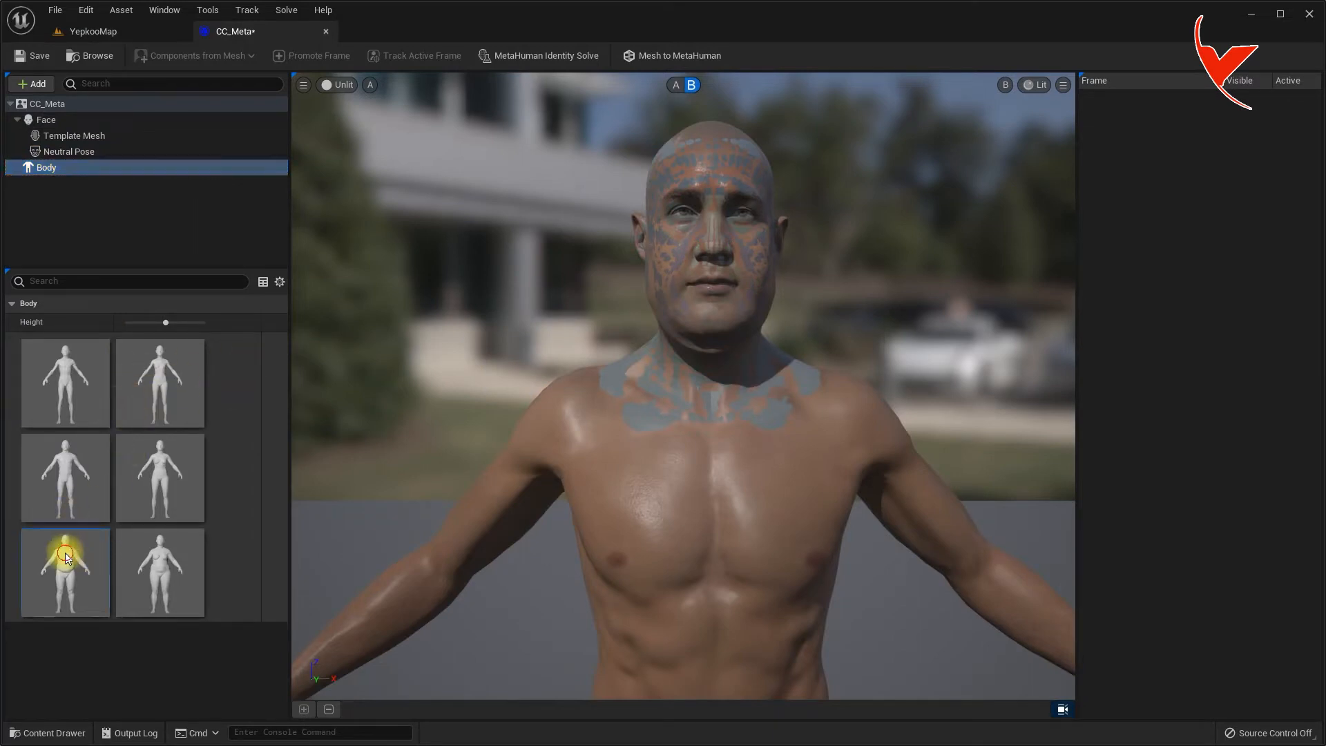
left_click(673, 58)
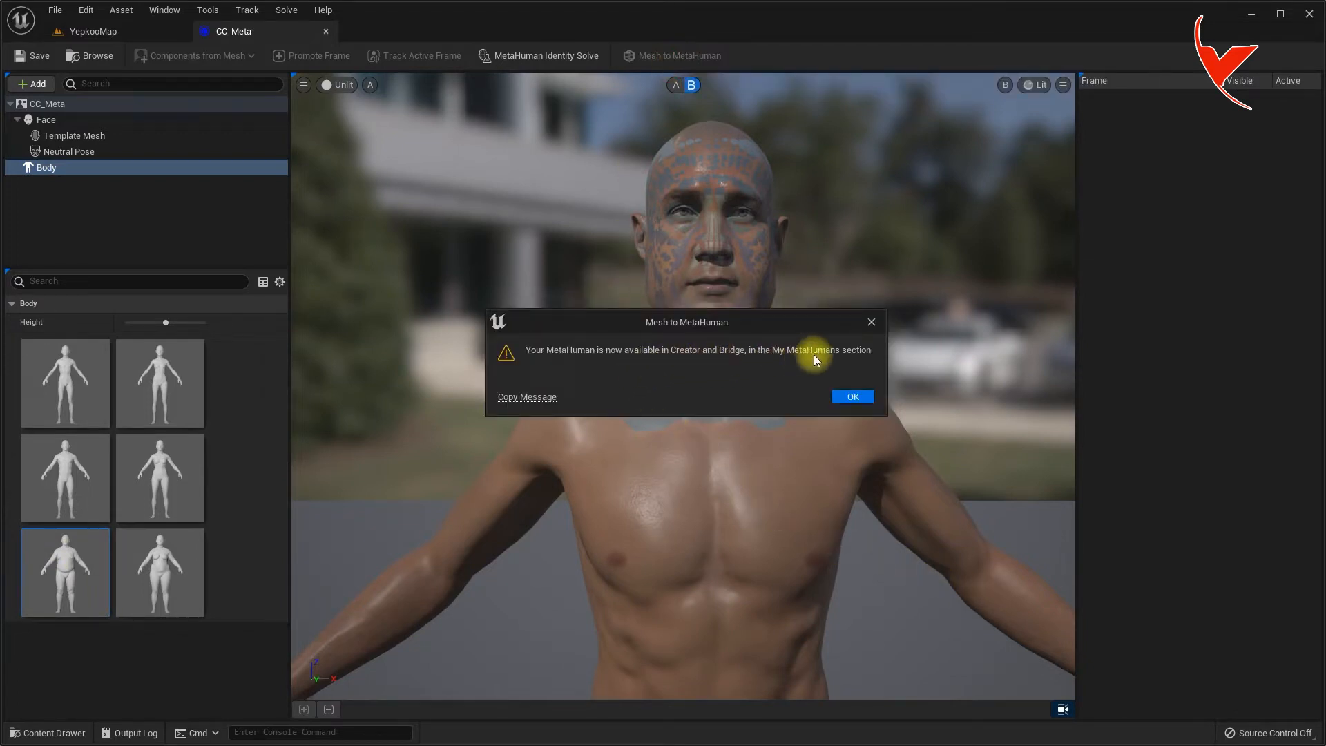
left_click(850, 398)
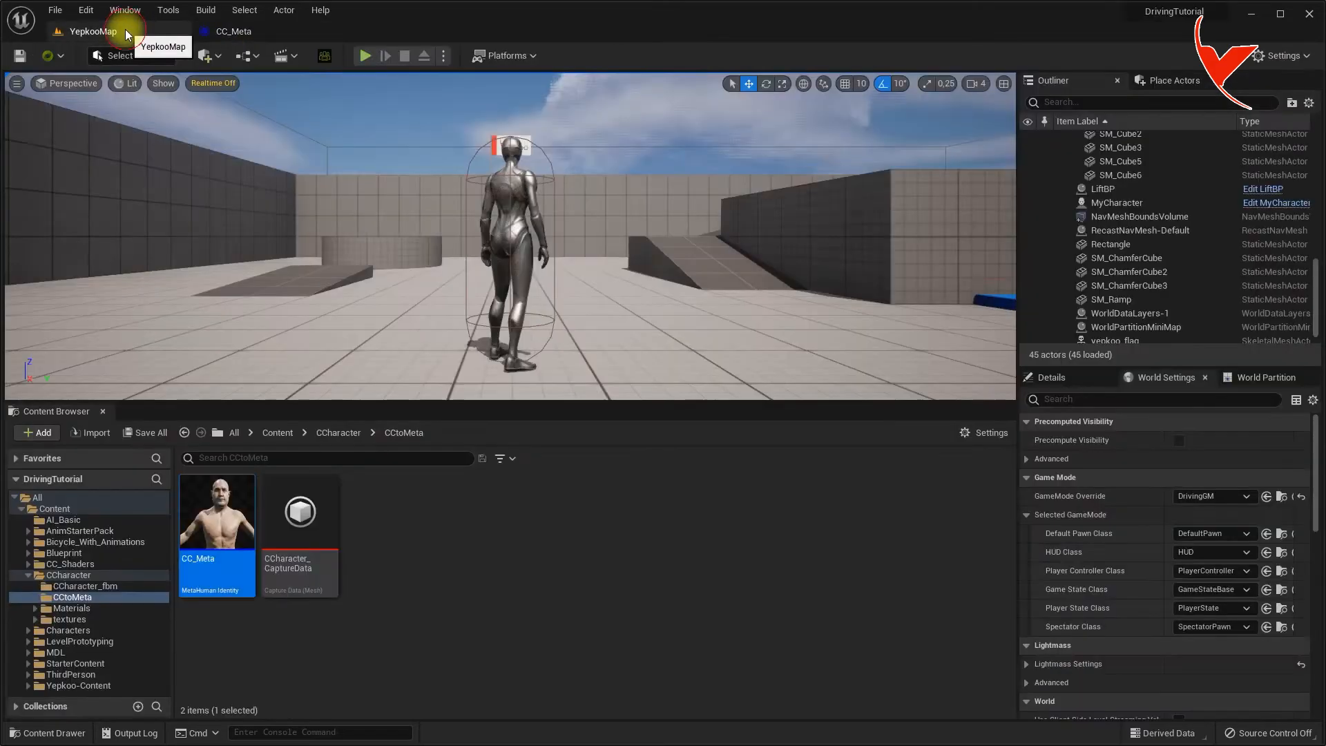
From the YepkooMap level editor, open Quixel Bridge and select the CC_Meta character in My MetaHumans
left_click(219, 57)
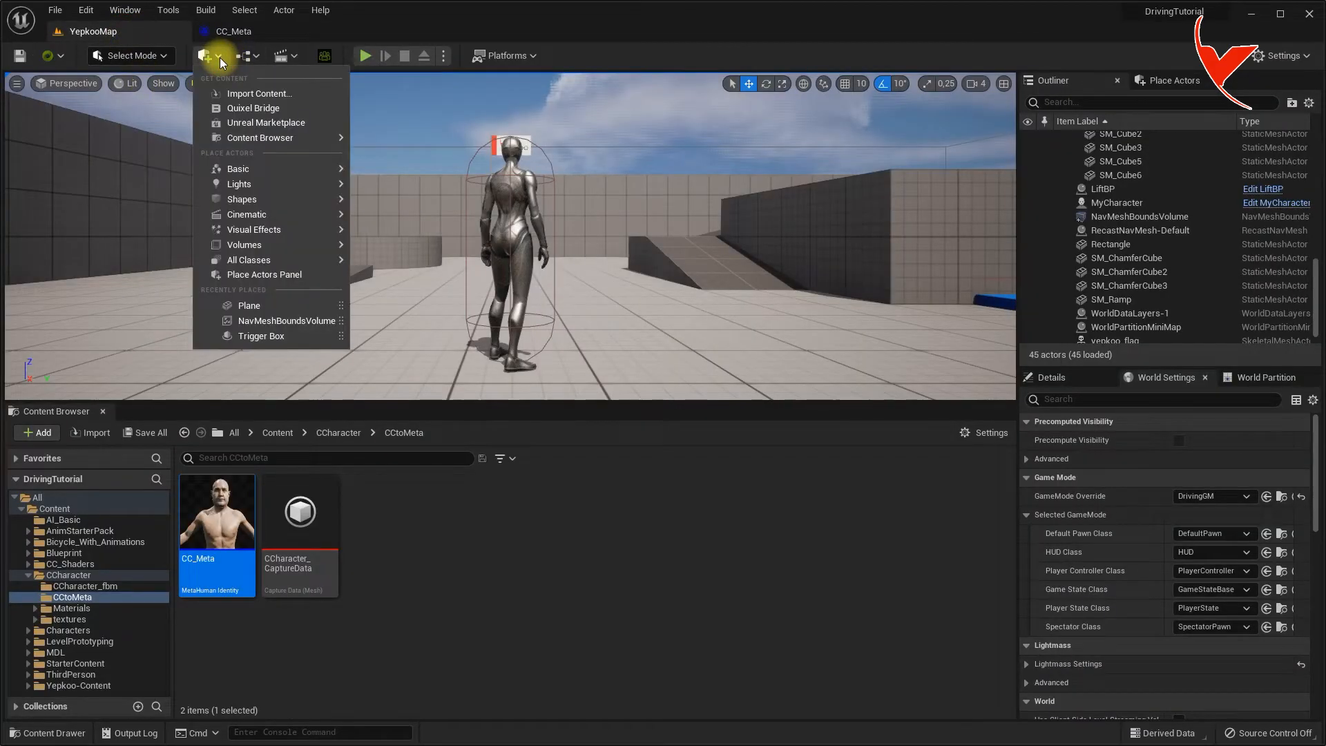
left_click(240, 108)
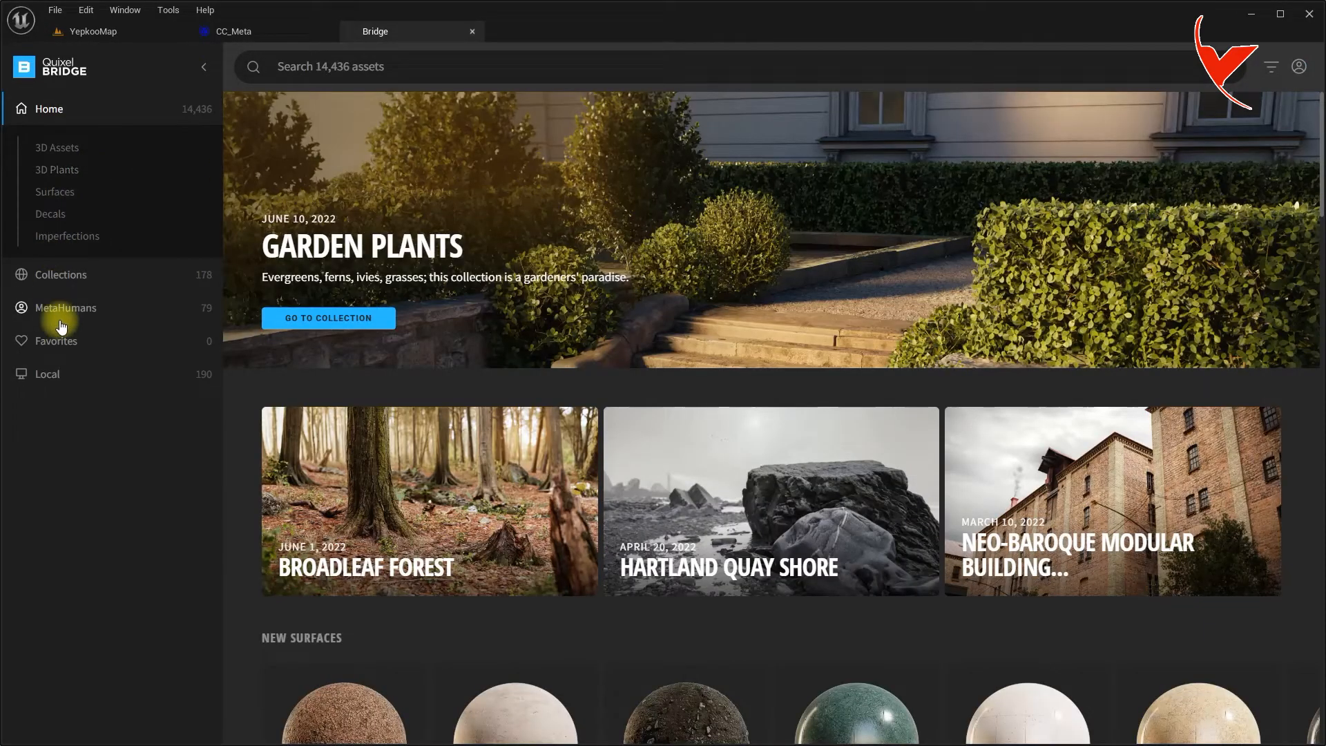
left_click(78, 308)
left_click(97, 238)
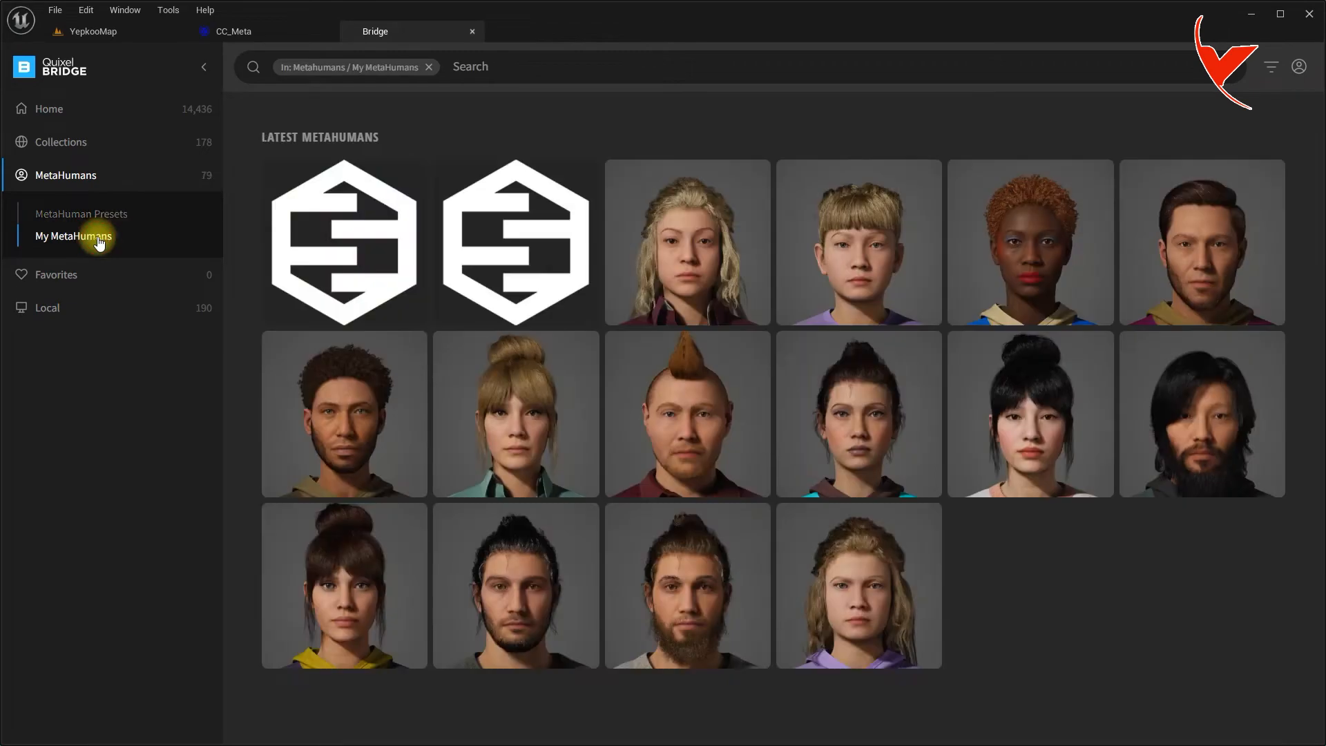
left_click(346, 226)
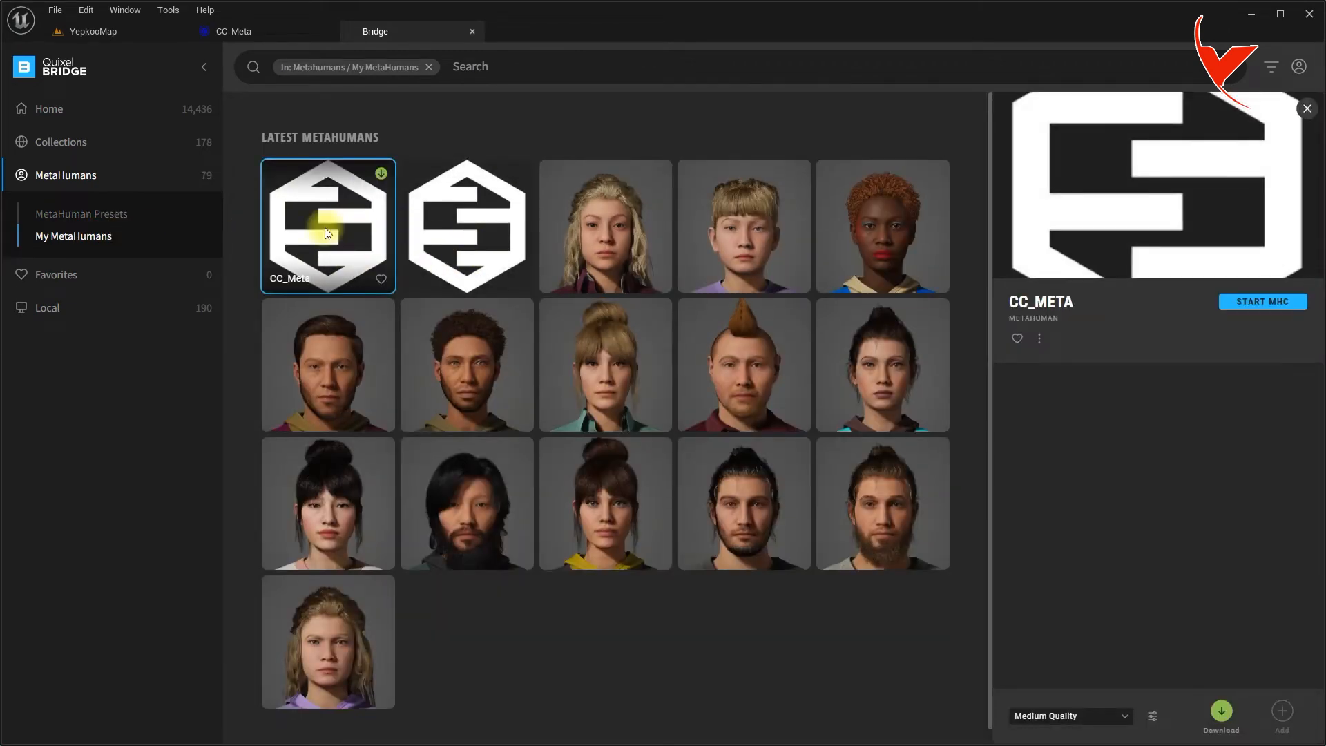
Launch the latest MetaHuman Creator for CC_Meta from Bridge and open the character for editing
left_click(1266, 303)
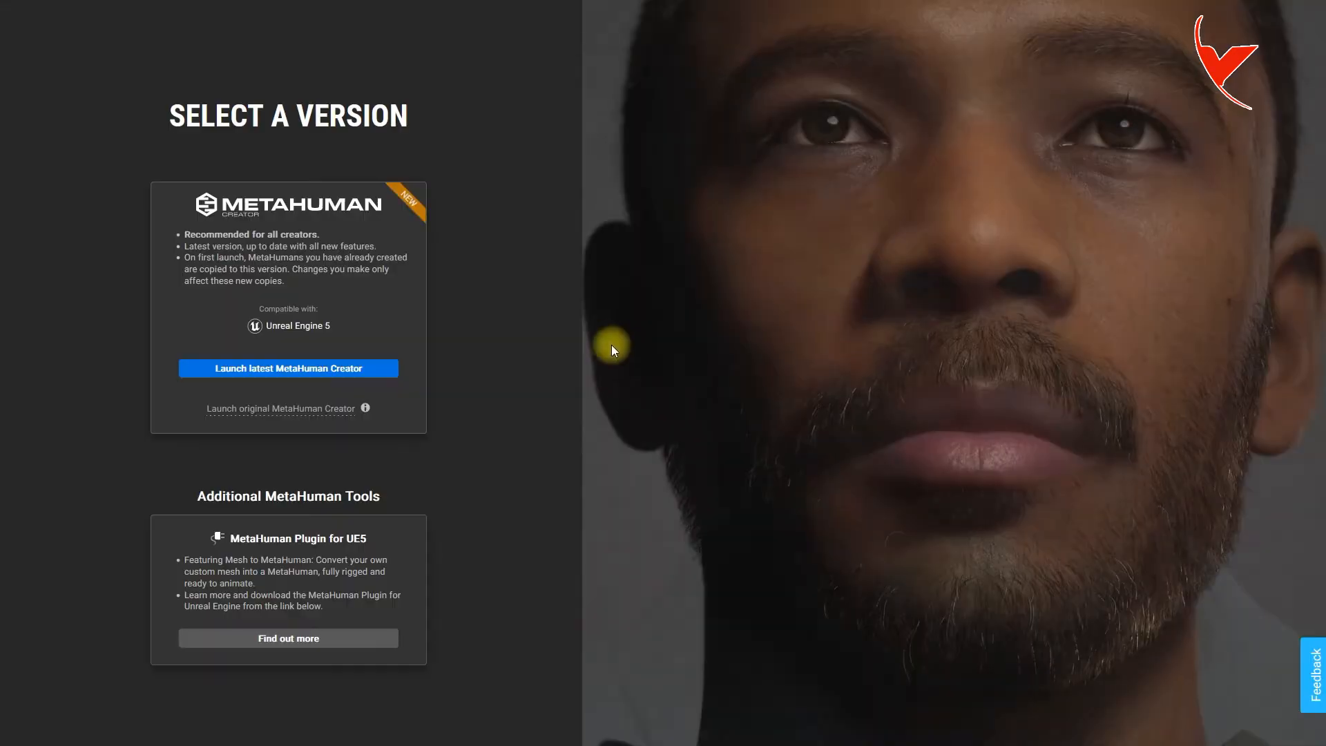
left_click(290, 367)
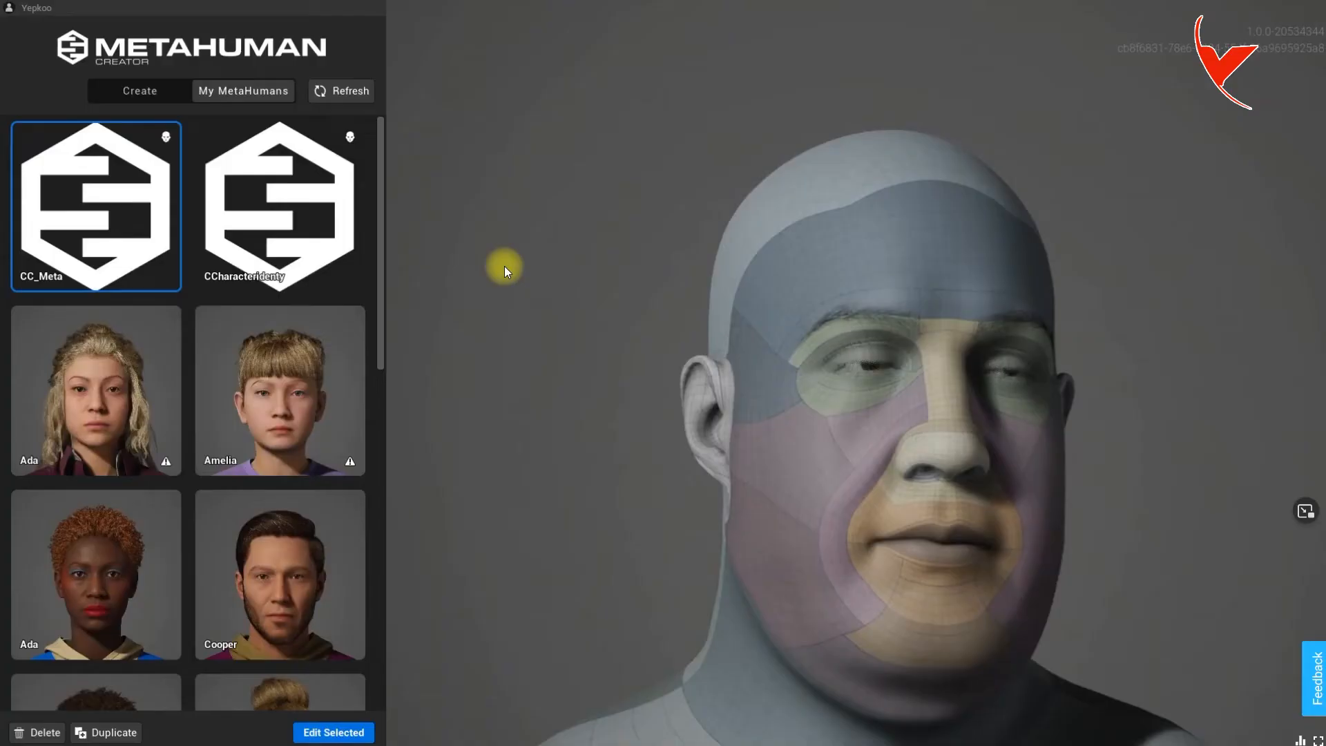
left_click(83, 186)
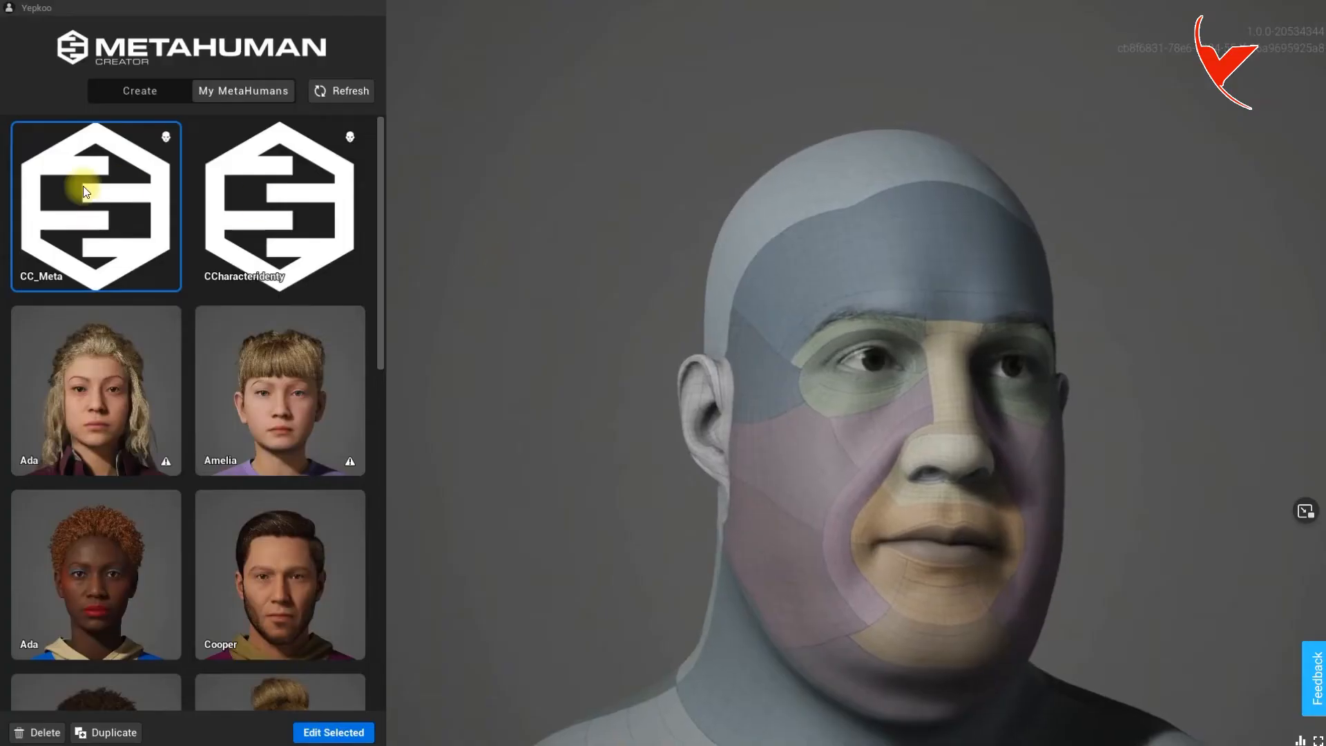
left_click(334, 732)
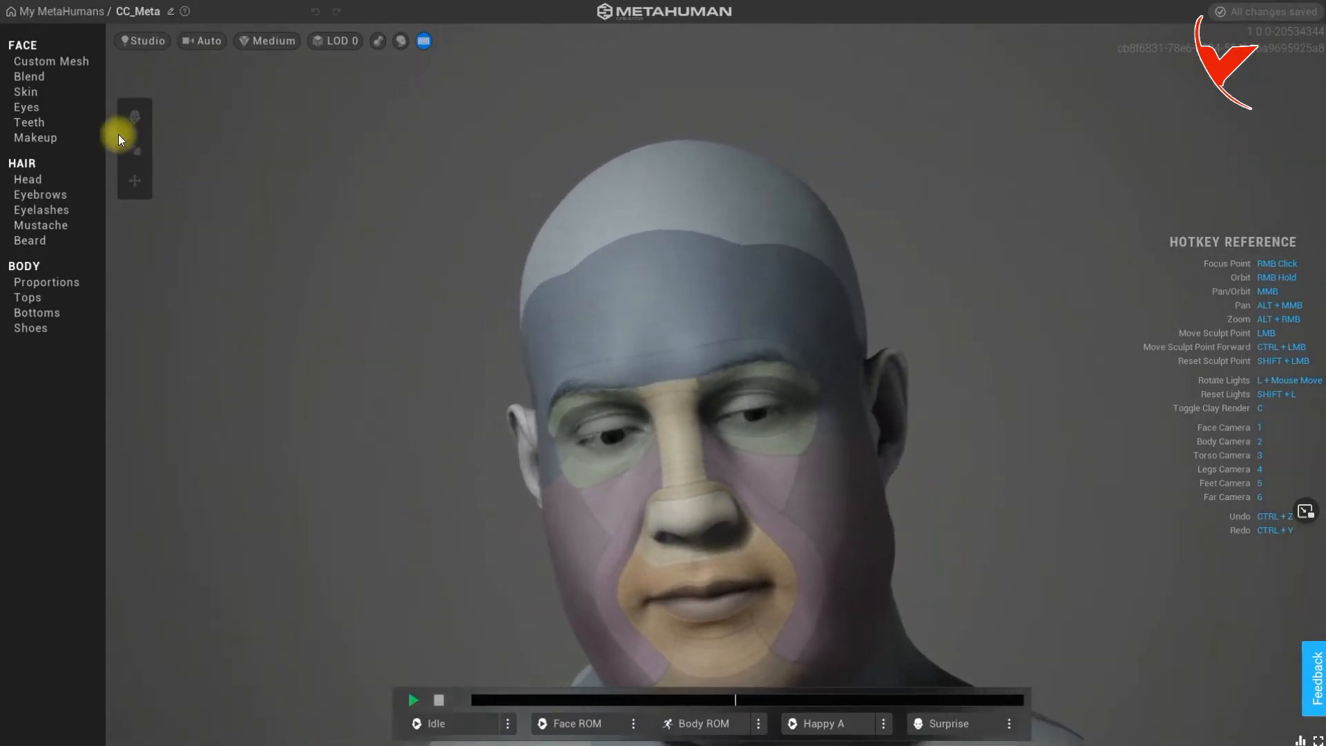
scroll(690, 434, "down", 5)
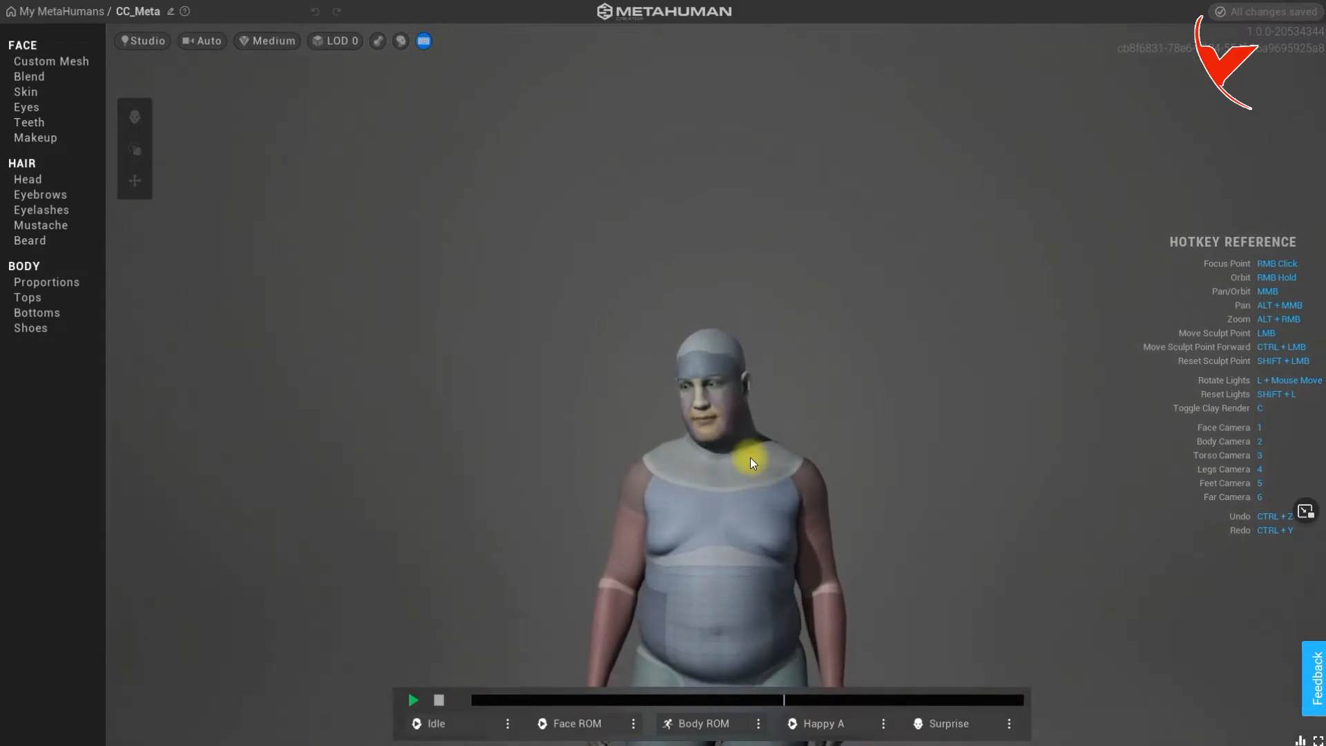
scroll(750, 457, "up", 5)
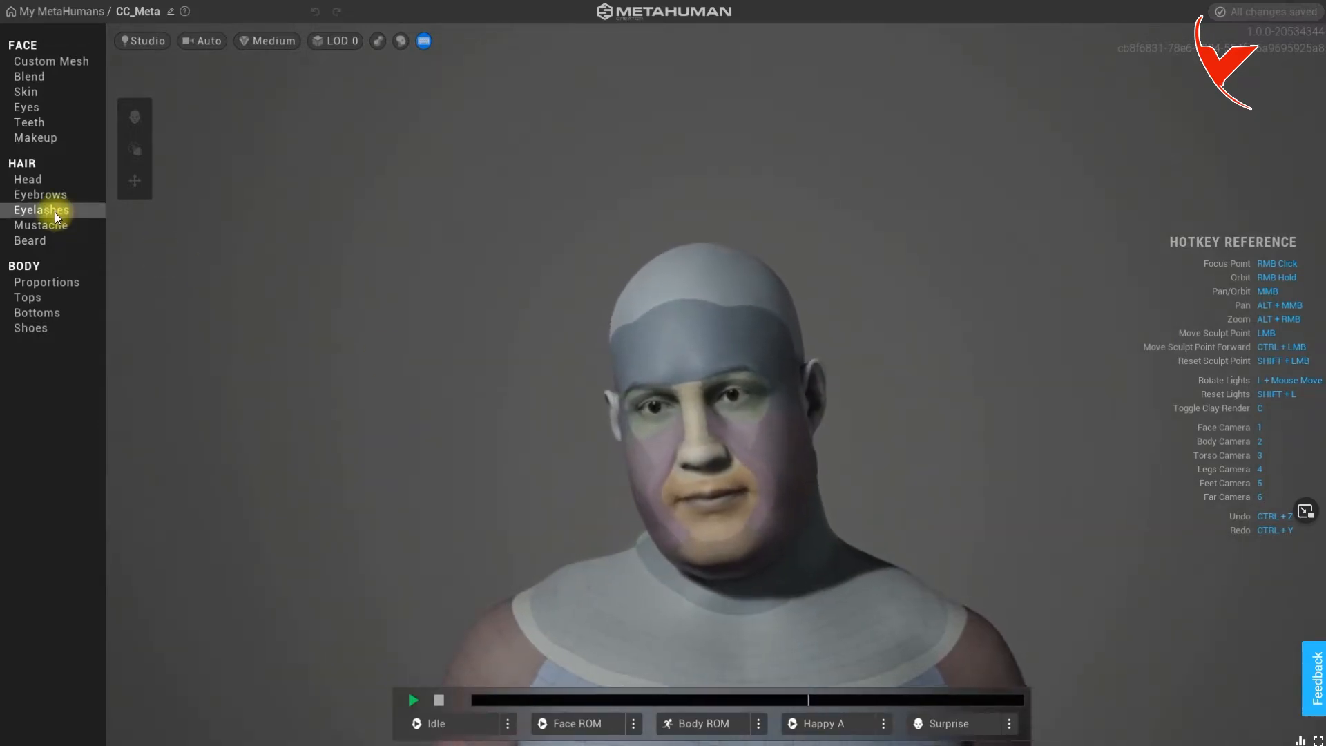
Assign a skin texture to the character with a light tan colour at U 0.49 and V 0.33
left_click(43, 96)
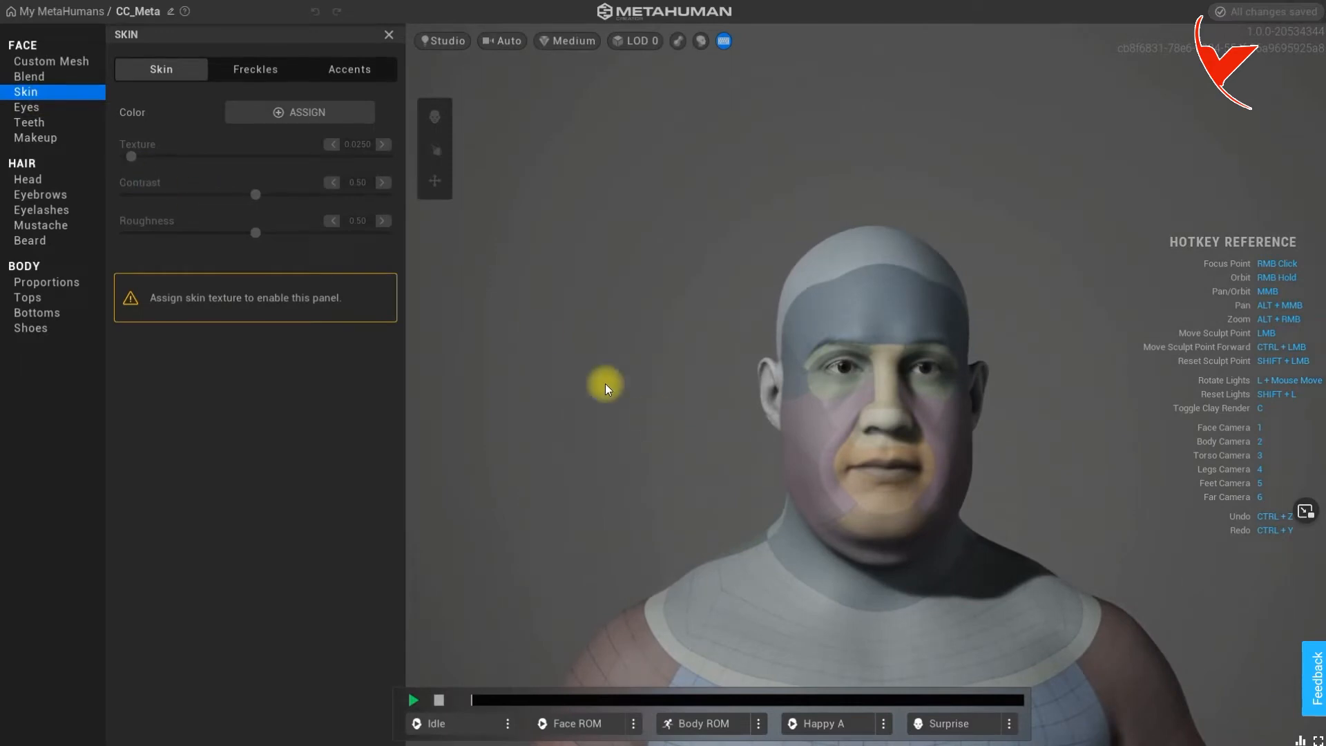
left_click(309, 114)
left_click_drag(319, 158, 357, 172)
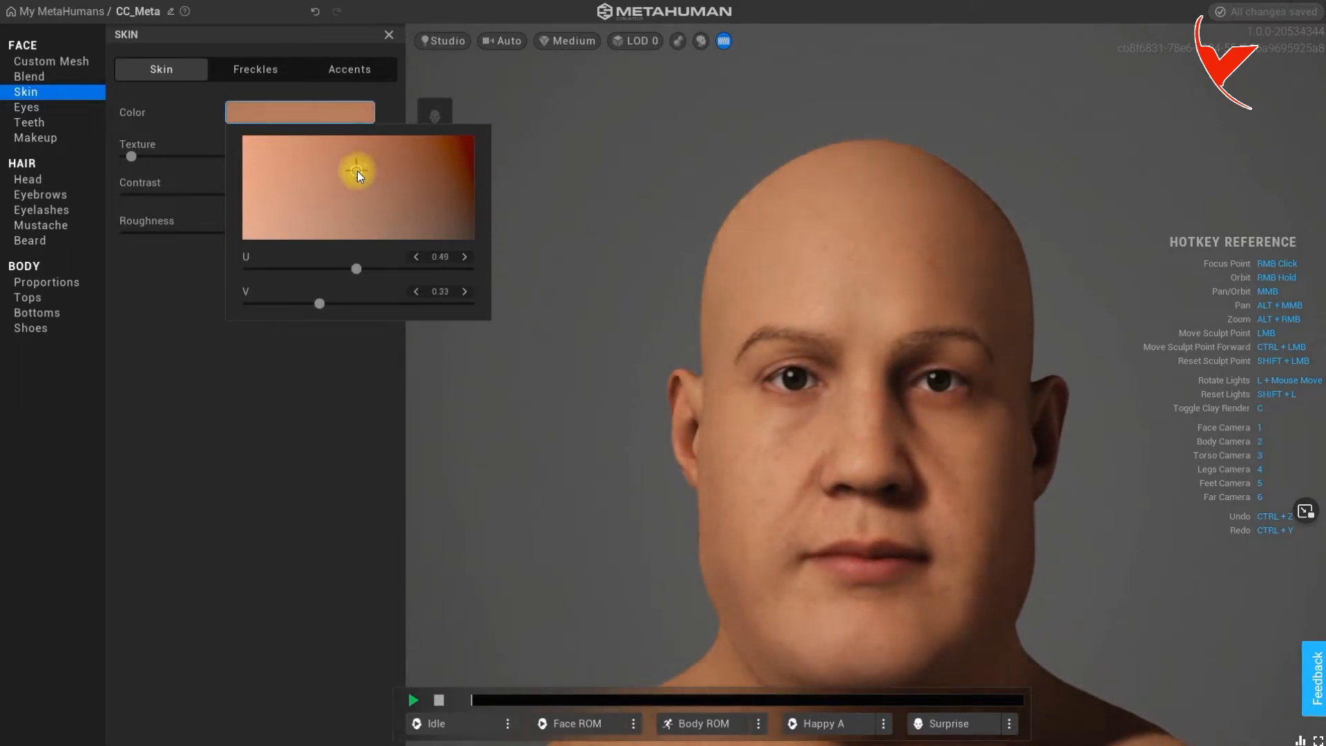
left_click(648, 223)
scroll(660, 324, "down", 3)
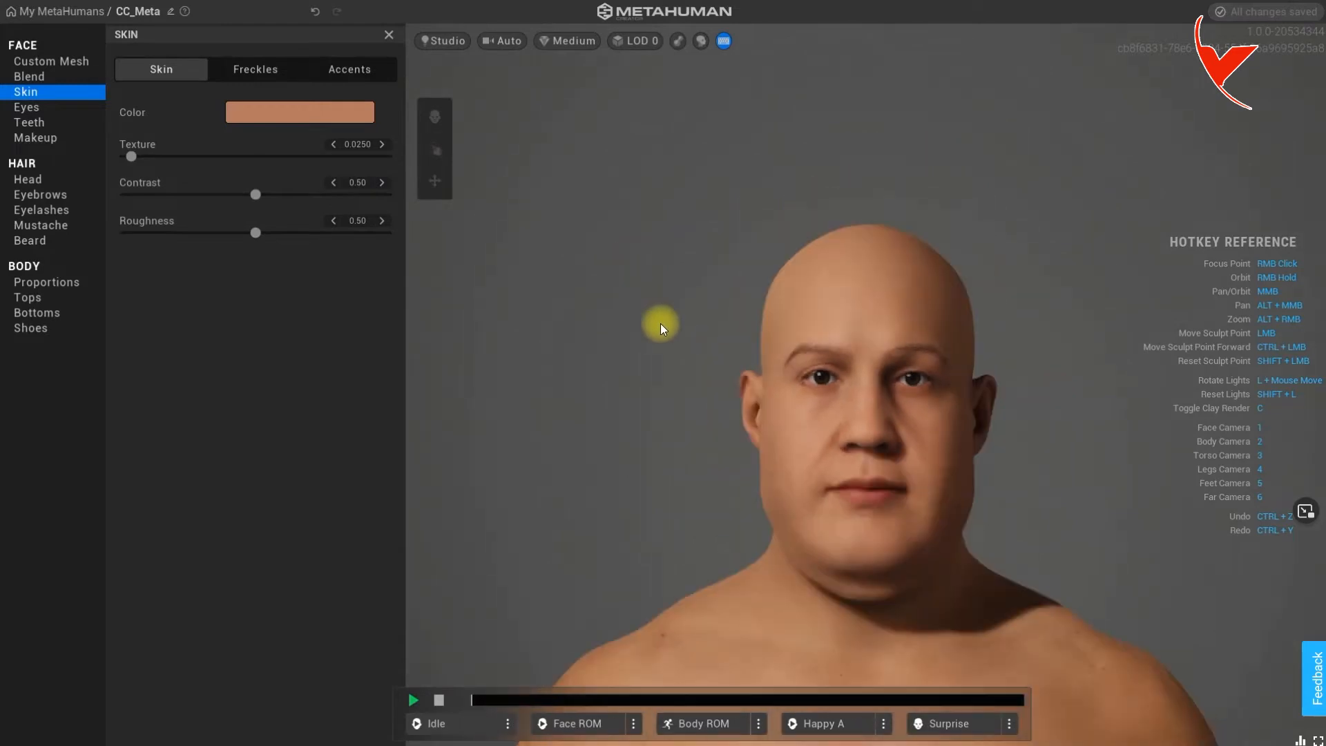
Preview the character with the Body ROM animation and give the head the short dark hairstyle with a receding hairline
left_click(683, 725)
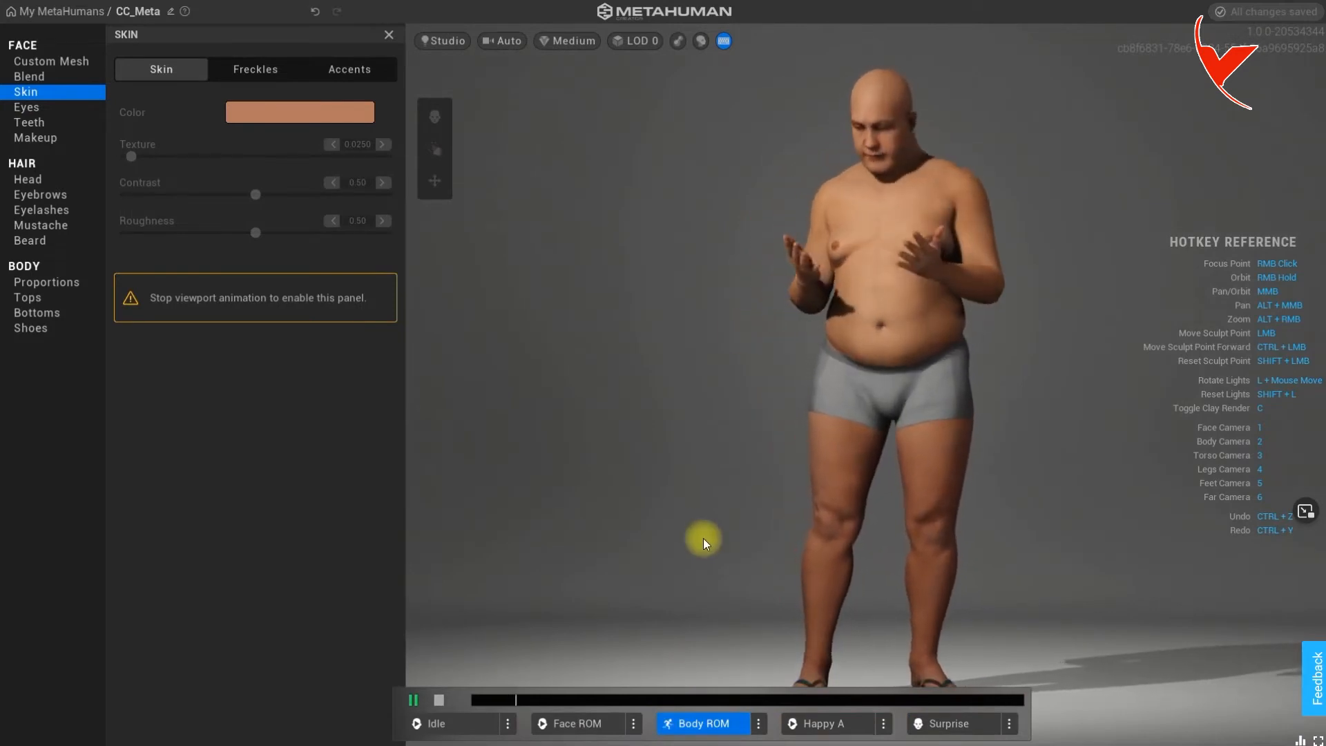
left_click(43, 179)
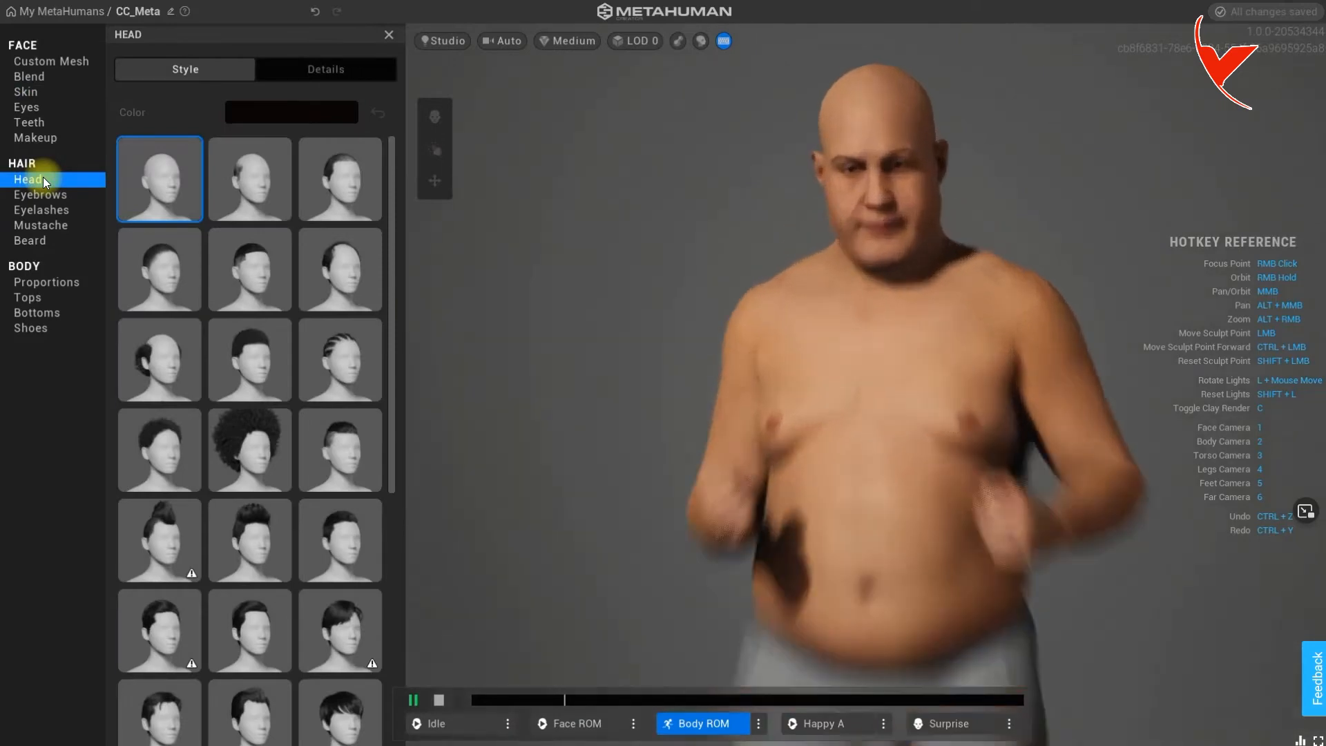
scroll(306, 376, "down", 5)
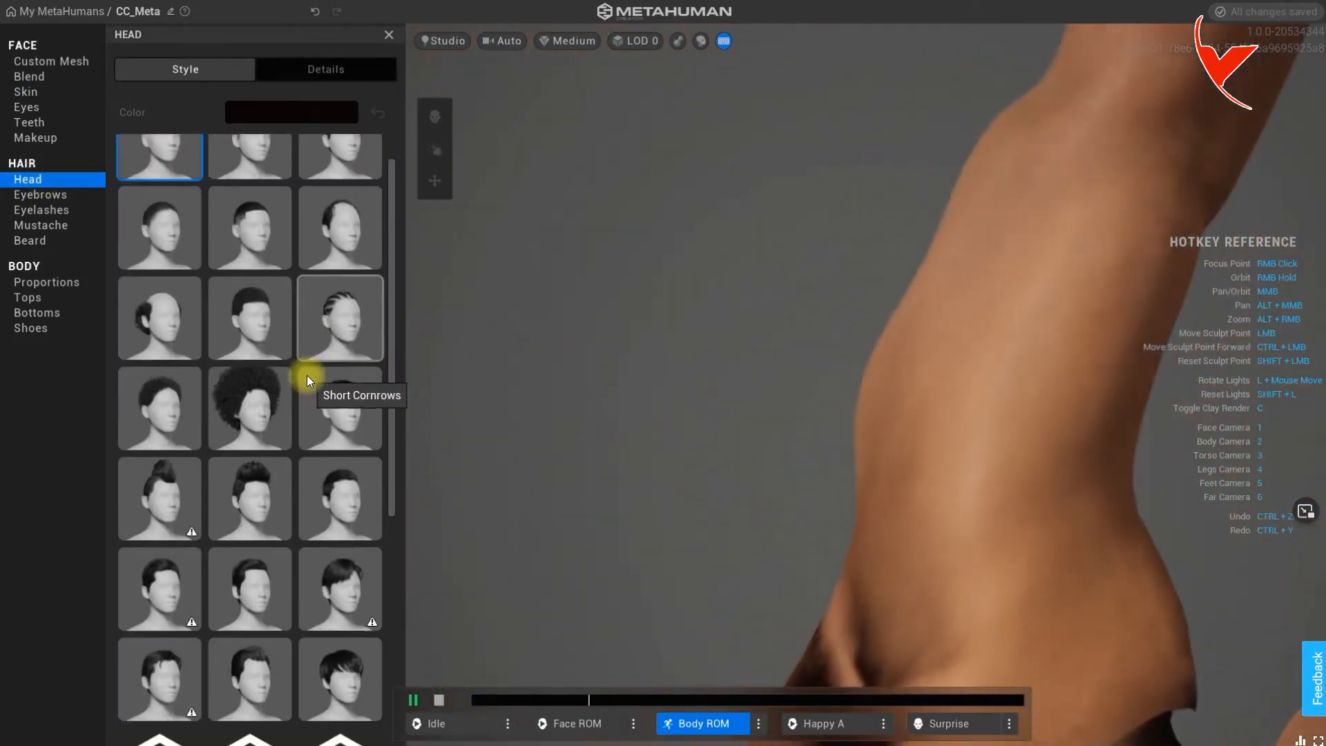
scroll(300, 403, "up", 5)
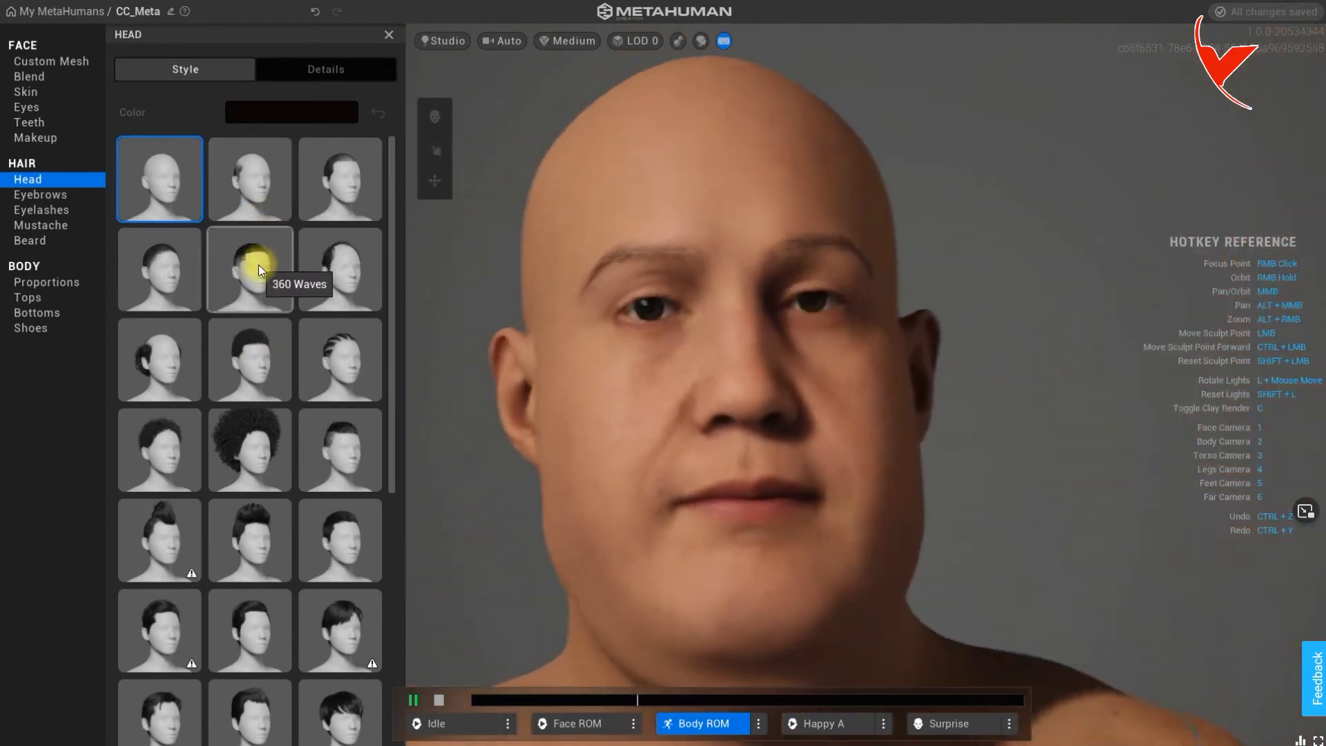
left_click(326, 272)
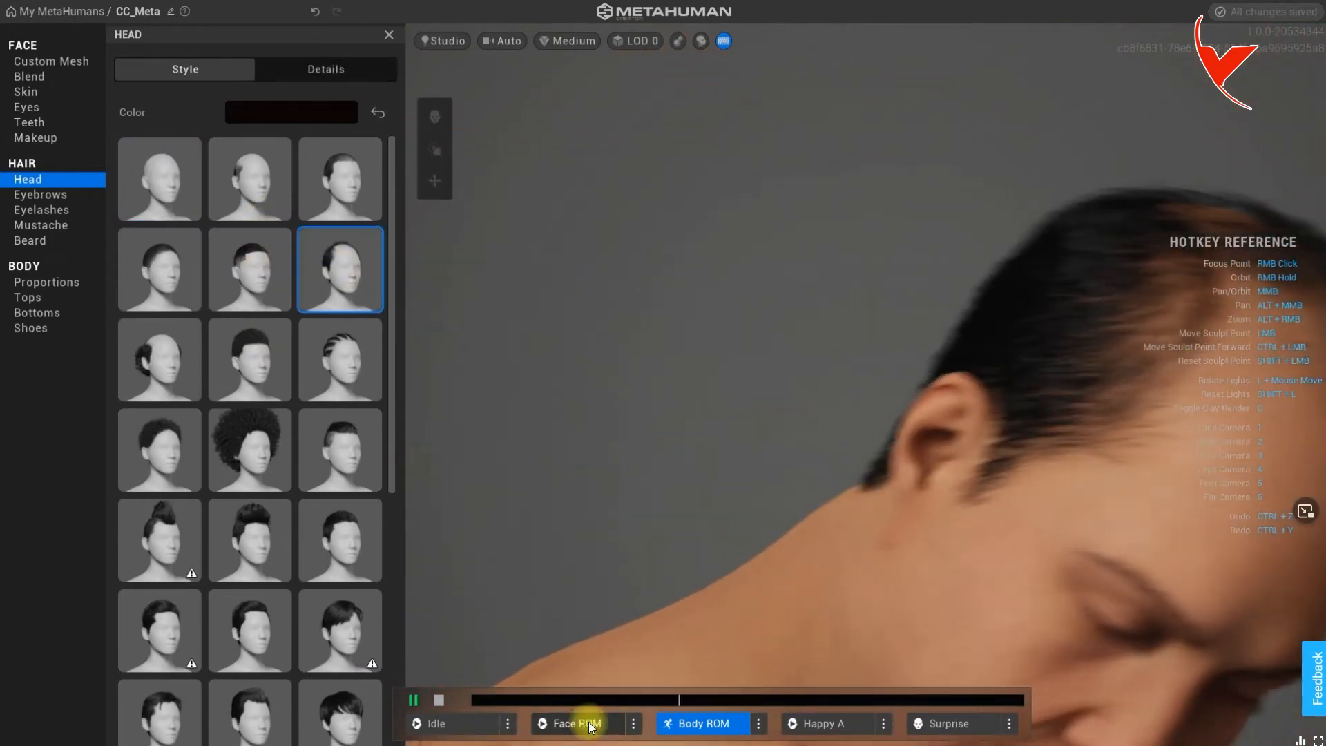
Preview the Face ROM and Idle animations, and pause Idle at its first frame
left_click(592, 723)
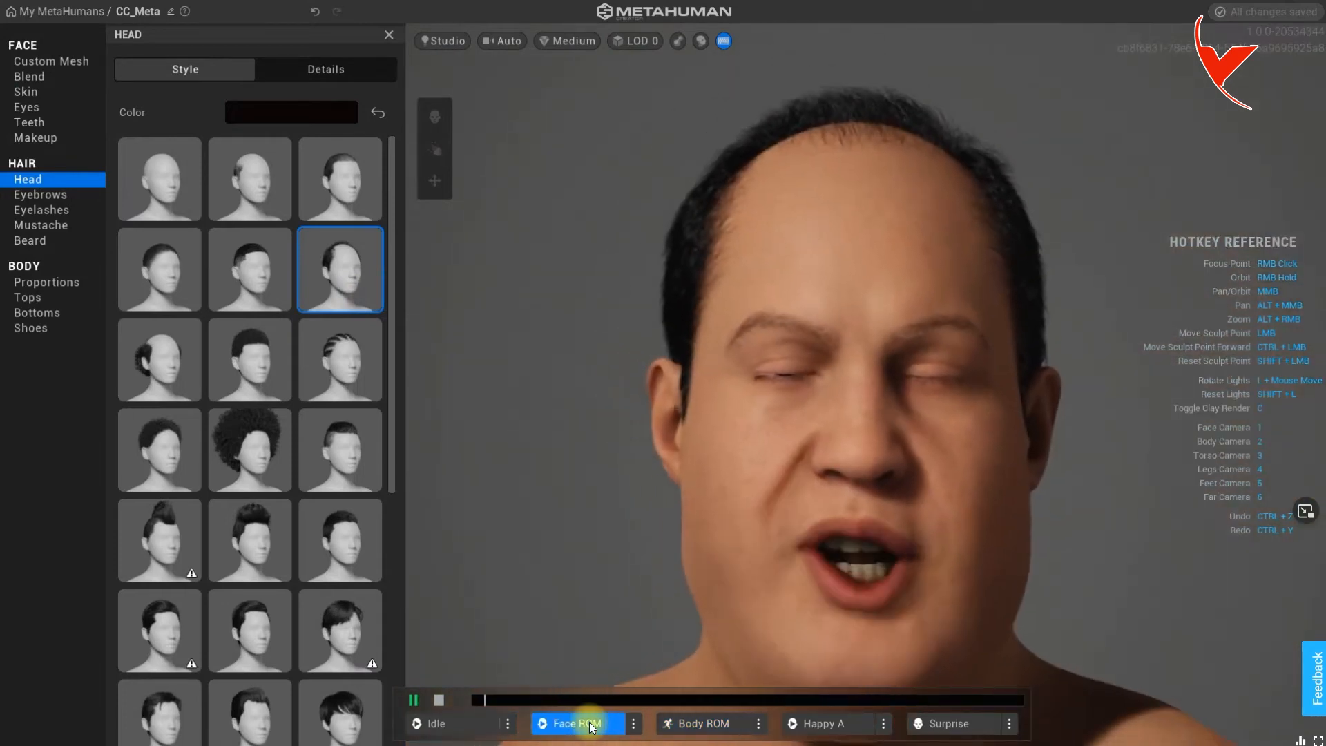
left_click(460, 724)
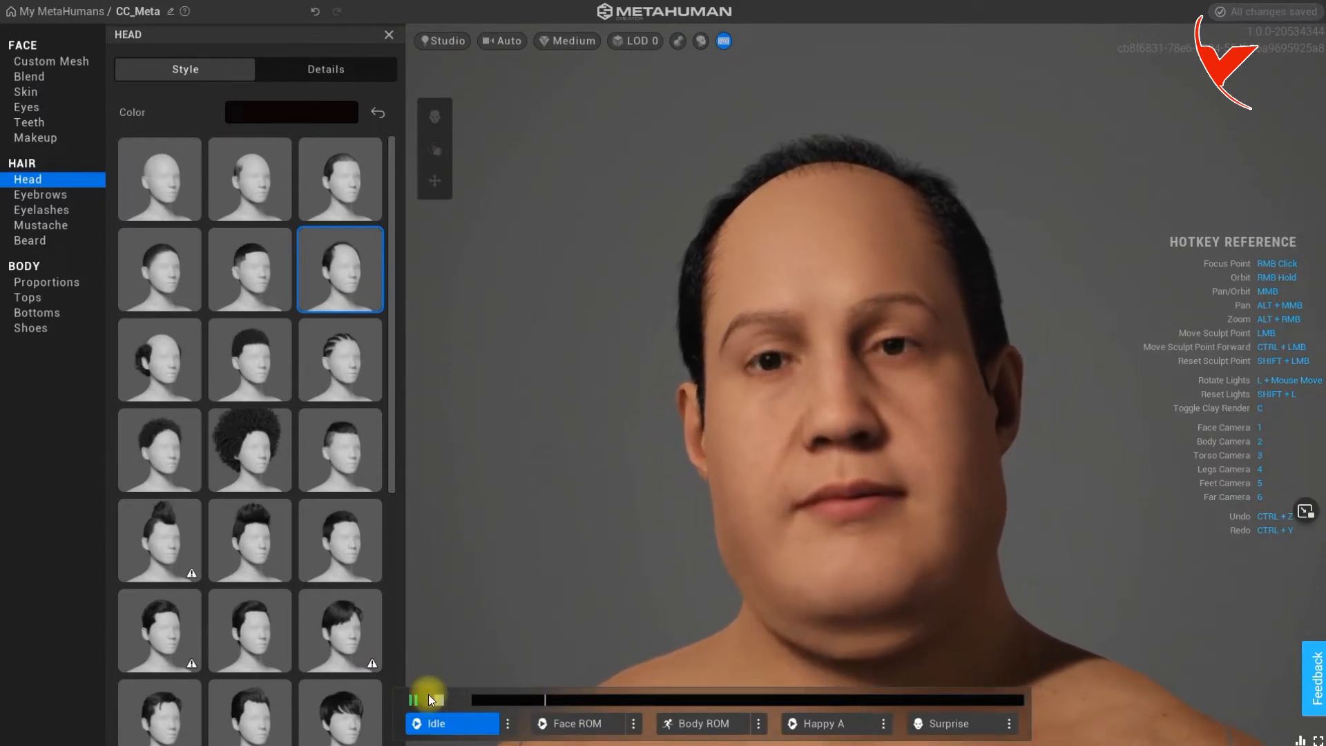
left_click(416, 699)
mouse_move(480, 700)
left_mouse_down()
mouse_move(546, 701)
mouse_move(470, 702)
left_mouse_up()
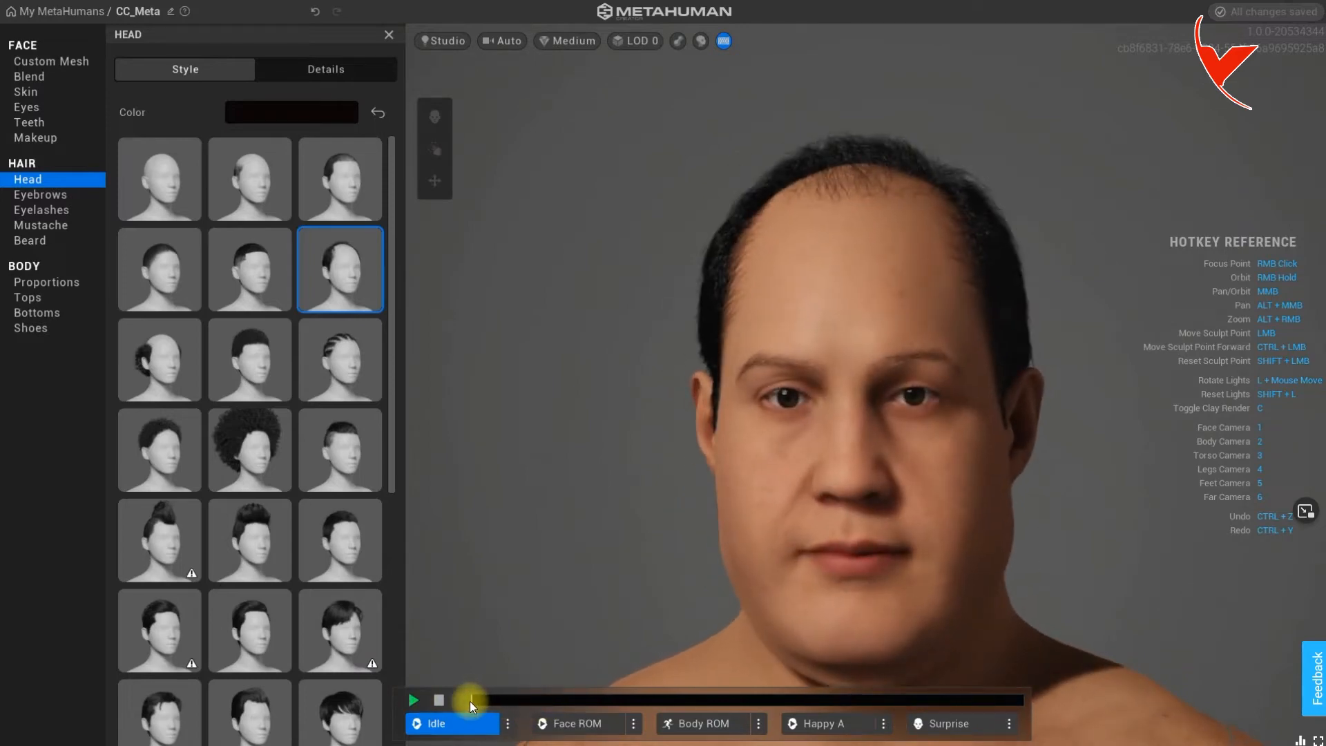
right_click_drag(893, 528, 965, 547)
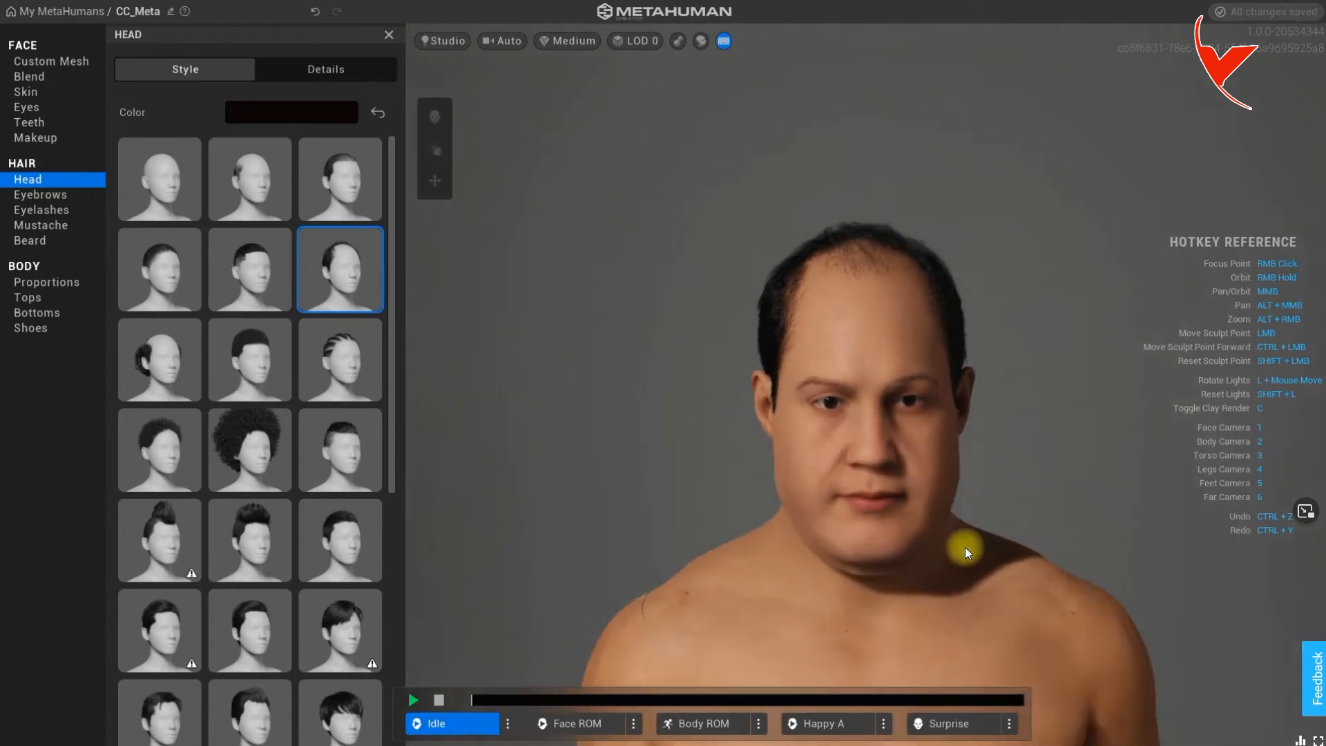
Apply the Medium Flat Thick Eyebrows style to the character
left_click(44, 194)
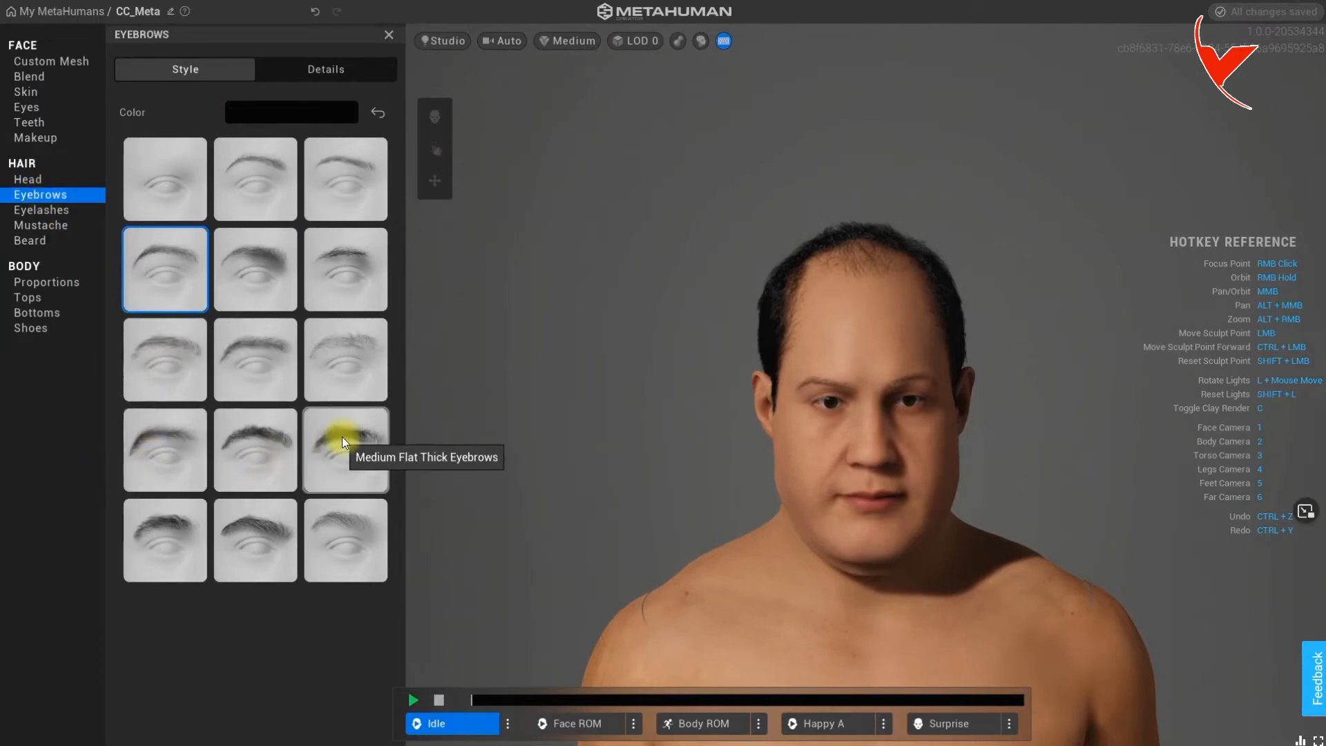
left_click(319, 437)
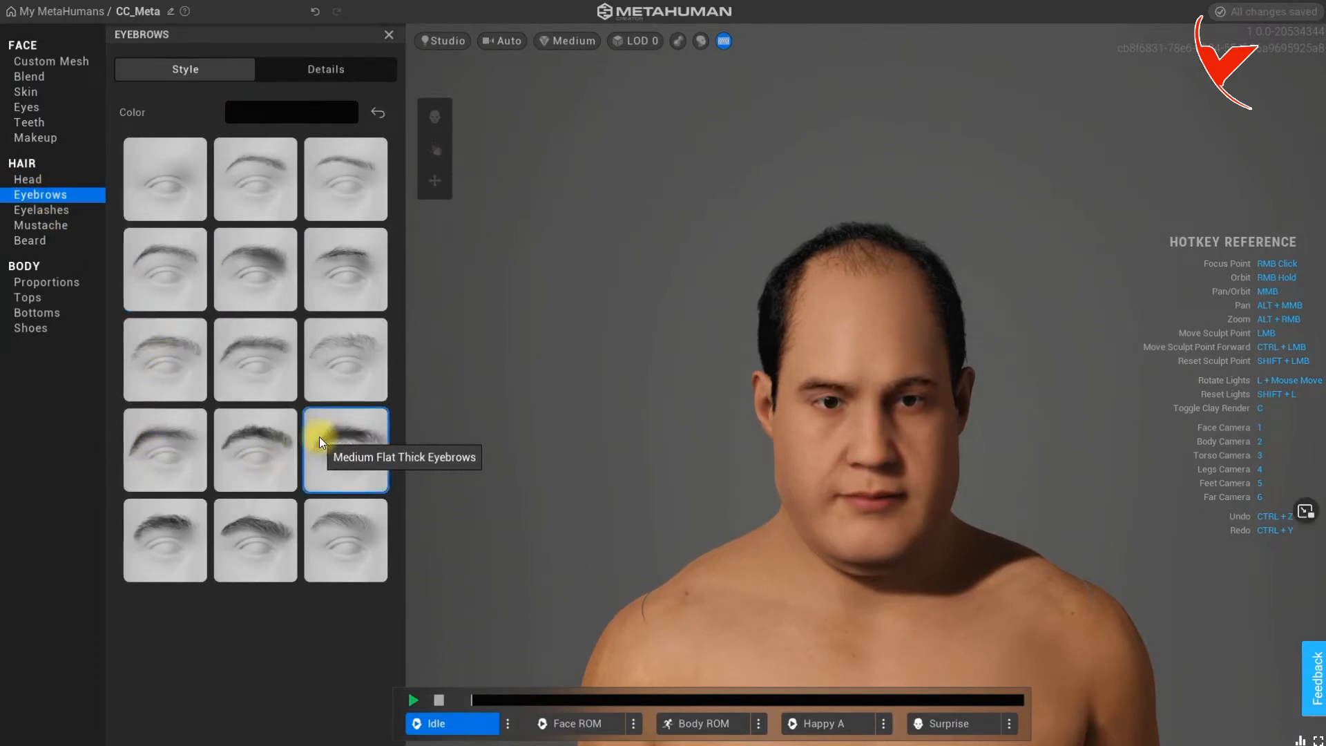
left_click(64, 208)
Try the Stubble Mustache and a fuller style, and settle on the first mustache in the third row of styles
left_click(52, 228)
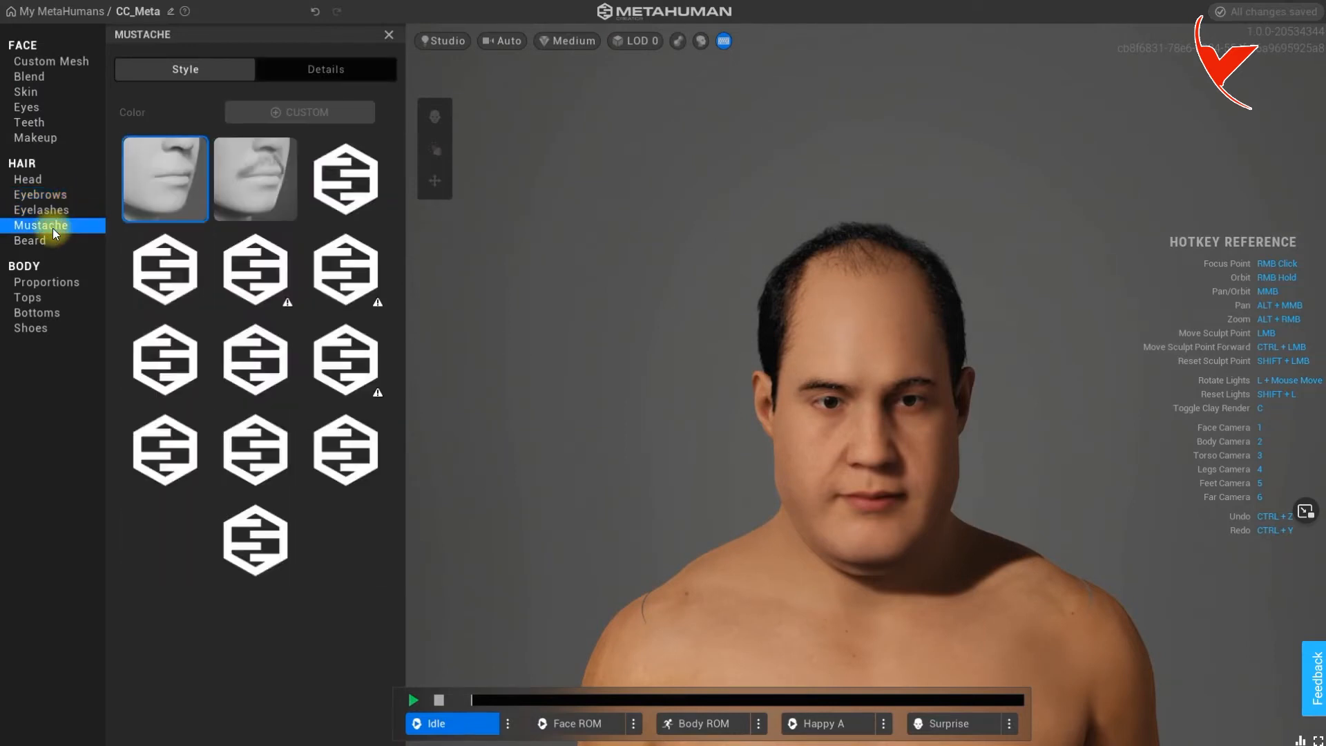
left_click(263, 208)
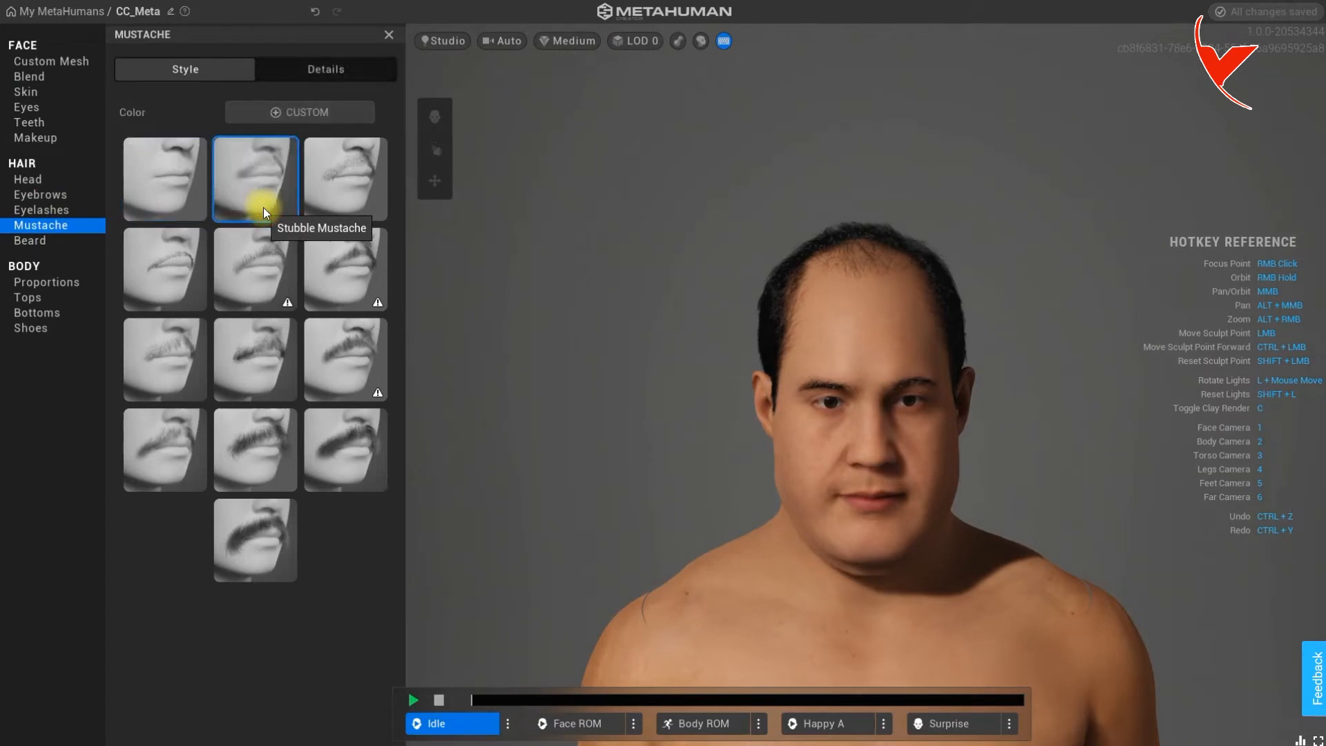
left_click(353, 350)
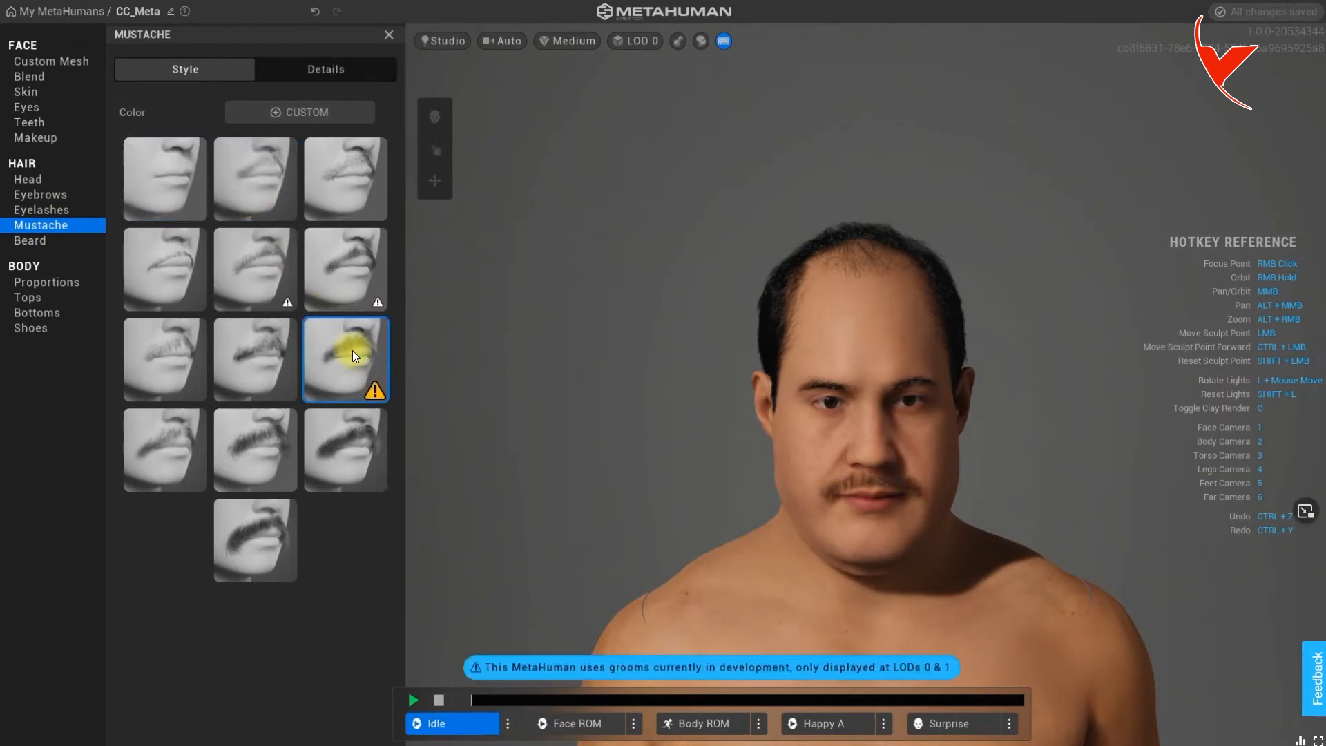
left_click(180, 351)
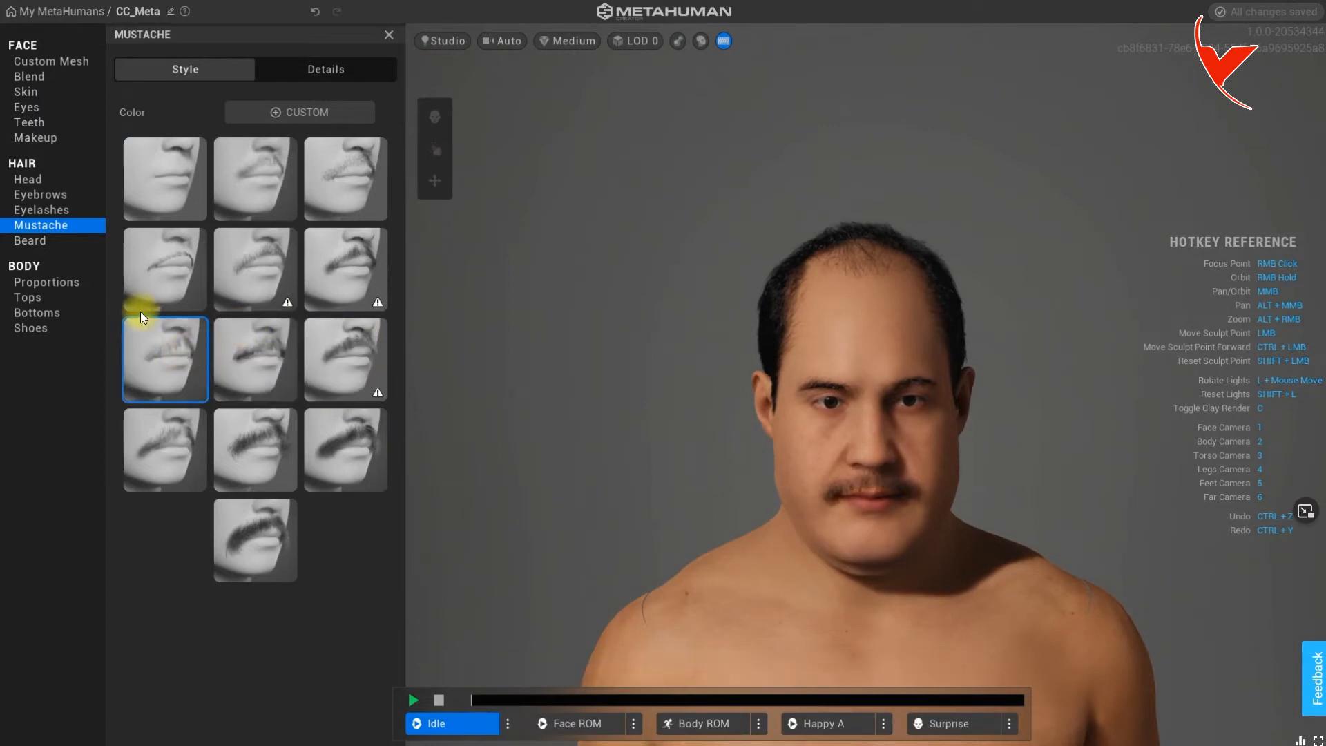
Apply the Stubble Beard to the character and check it from a slight angle
left_click(30, 246)
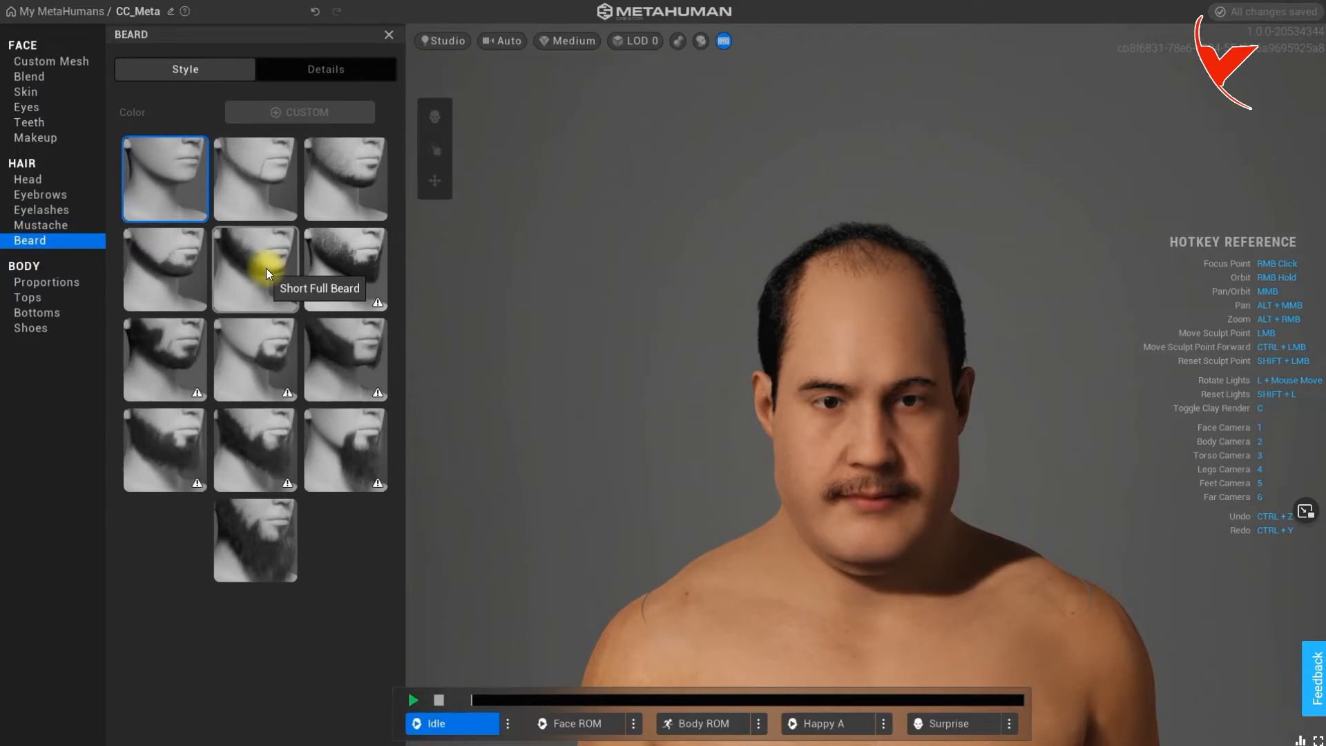
left_click(359, 181)
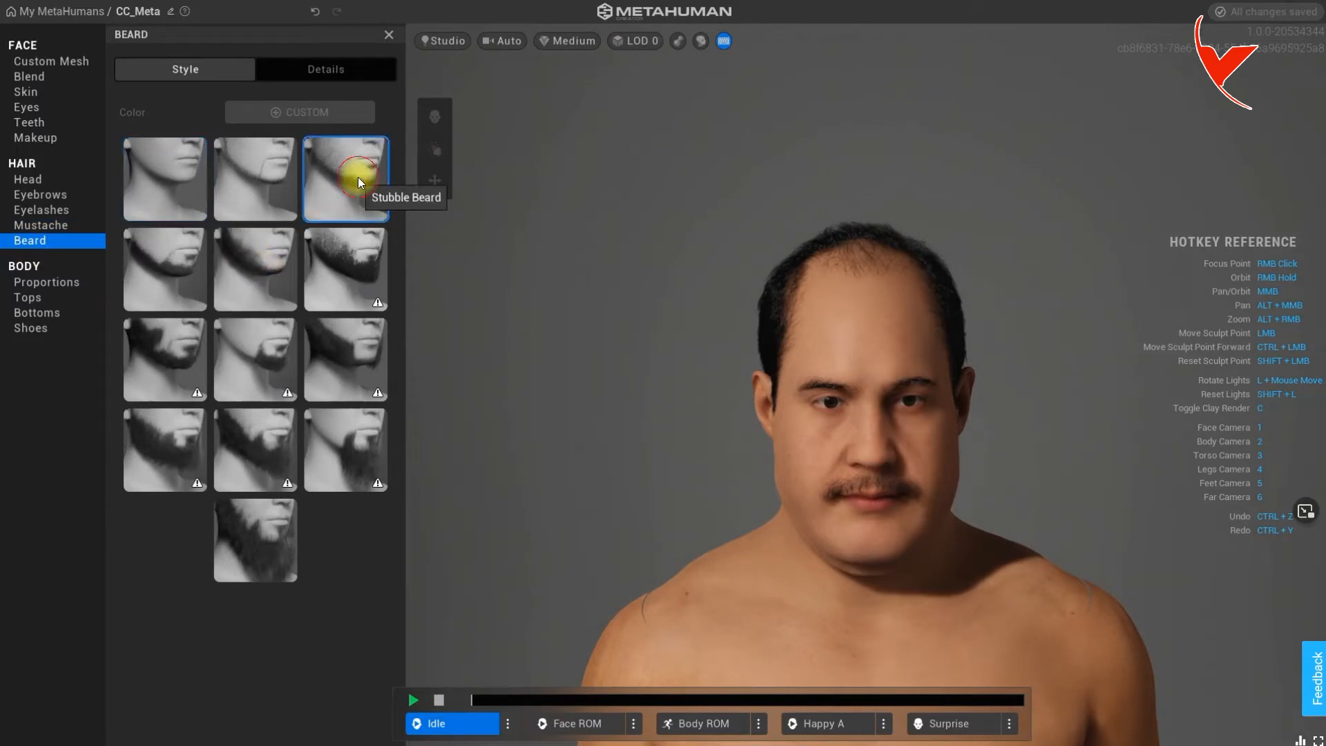
right_click_drag(1029, 417, 999, 424)
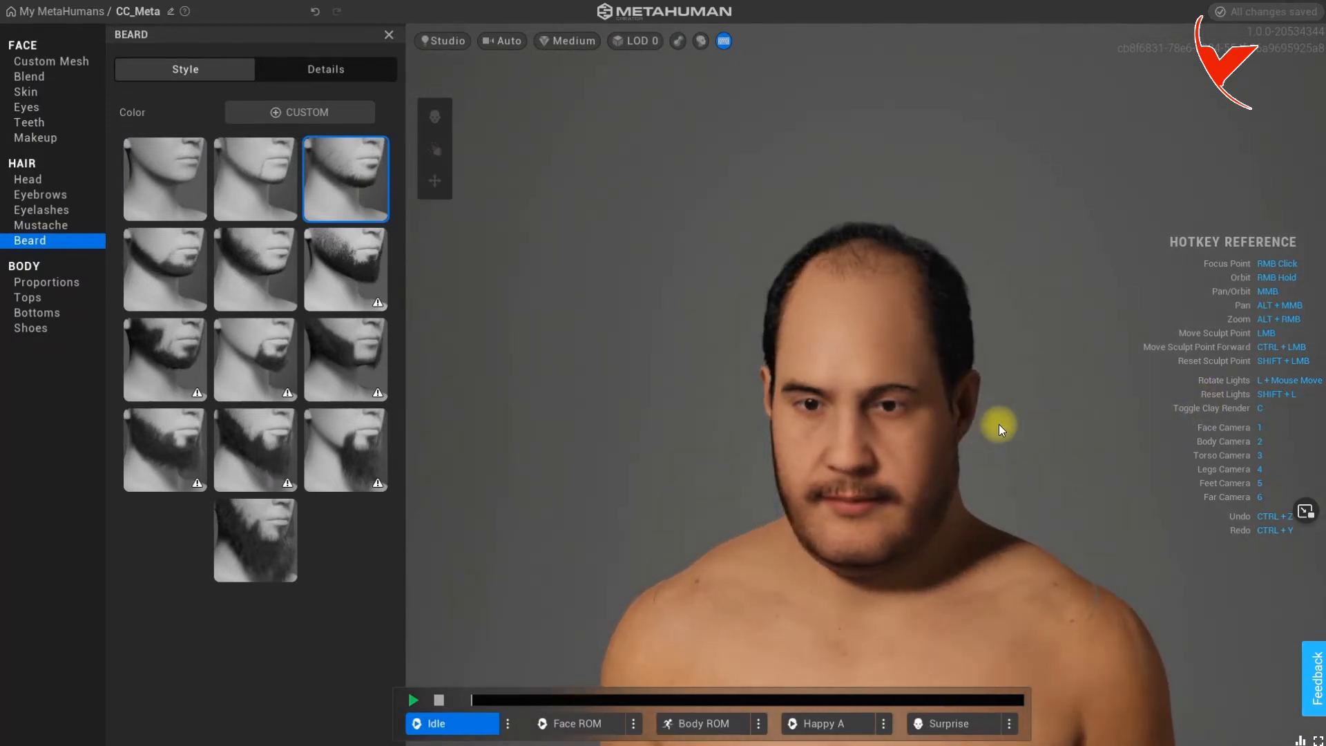
Check the body proportions and dress the character in the collared button-up shirt
left_click(60, 288)
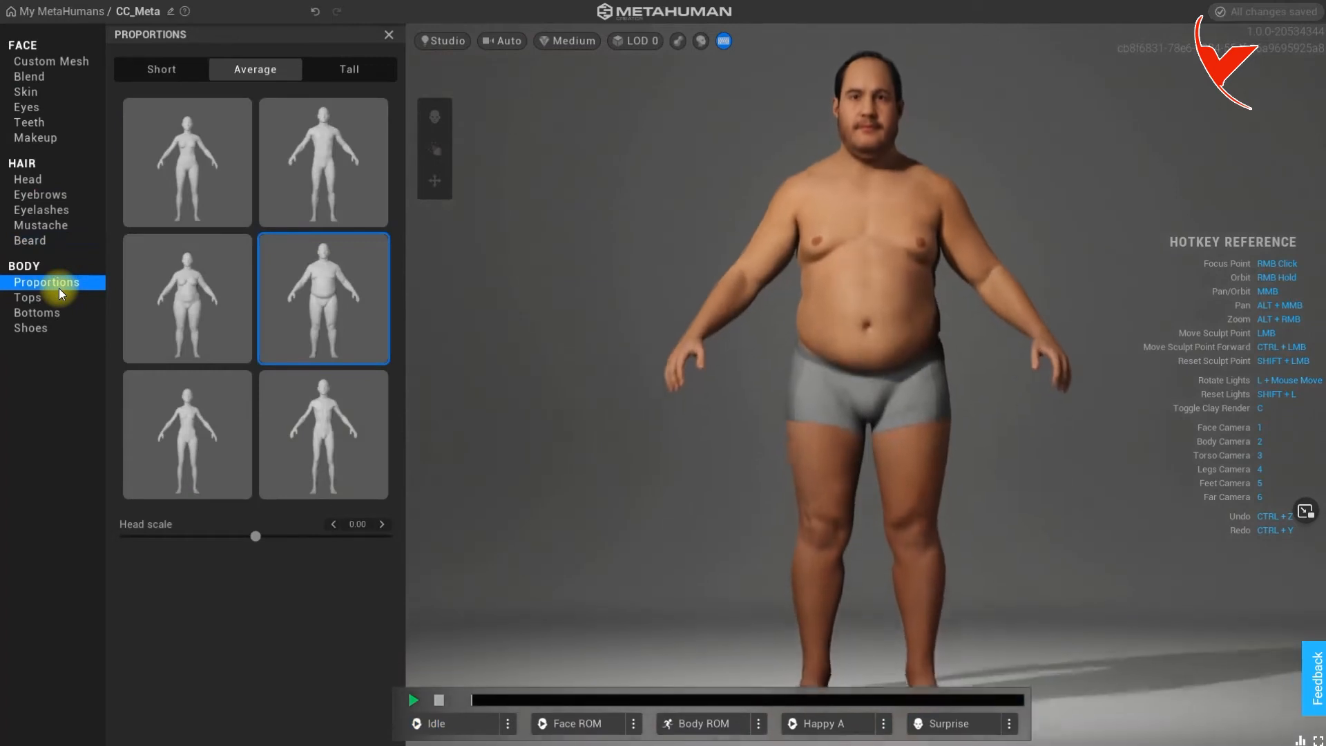
left_click(44, 299)
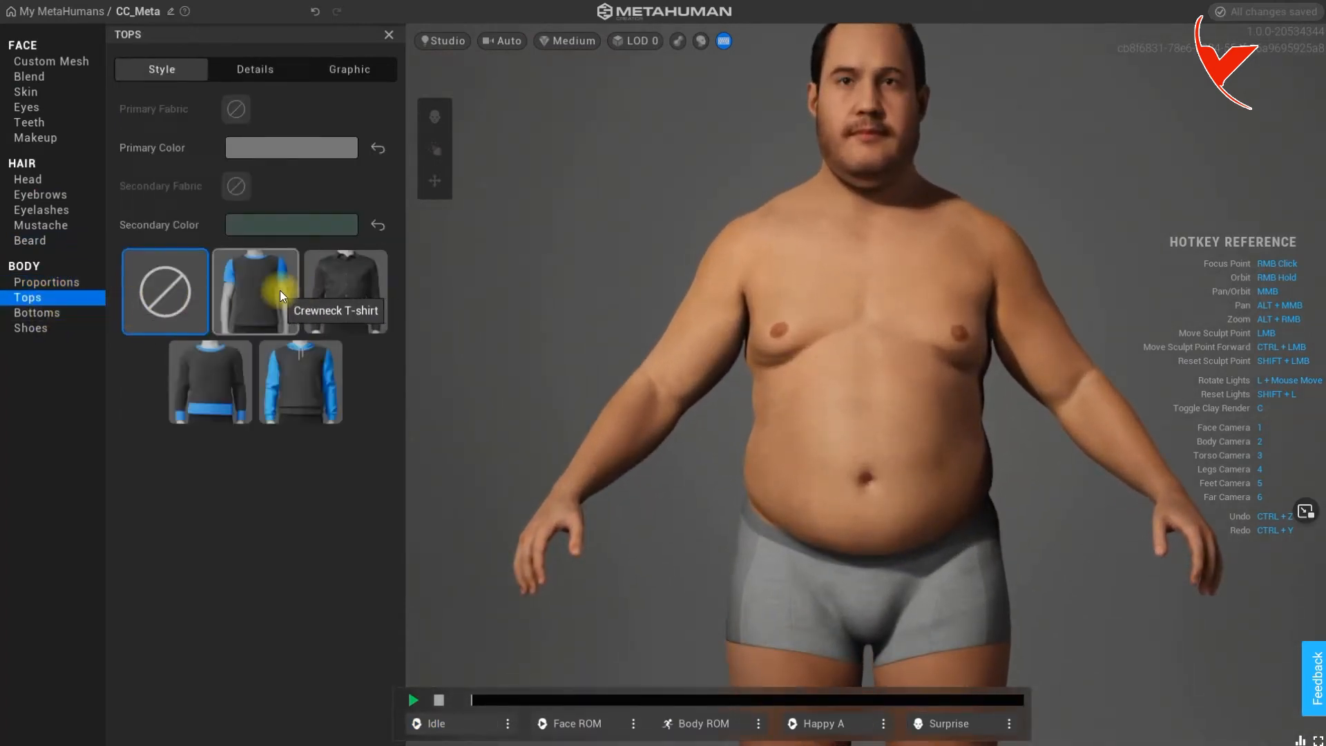
left_click(354, 302)
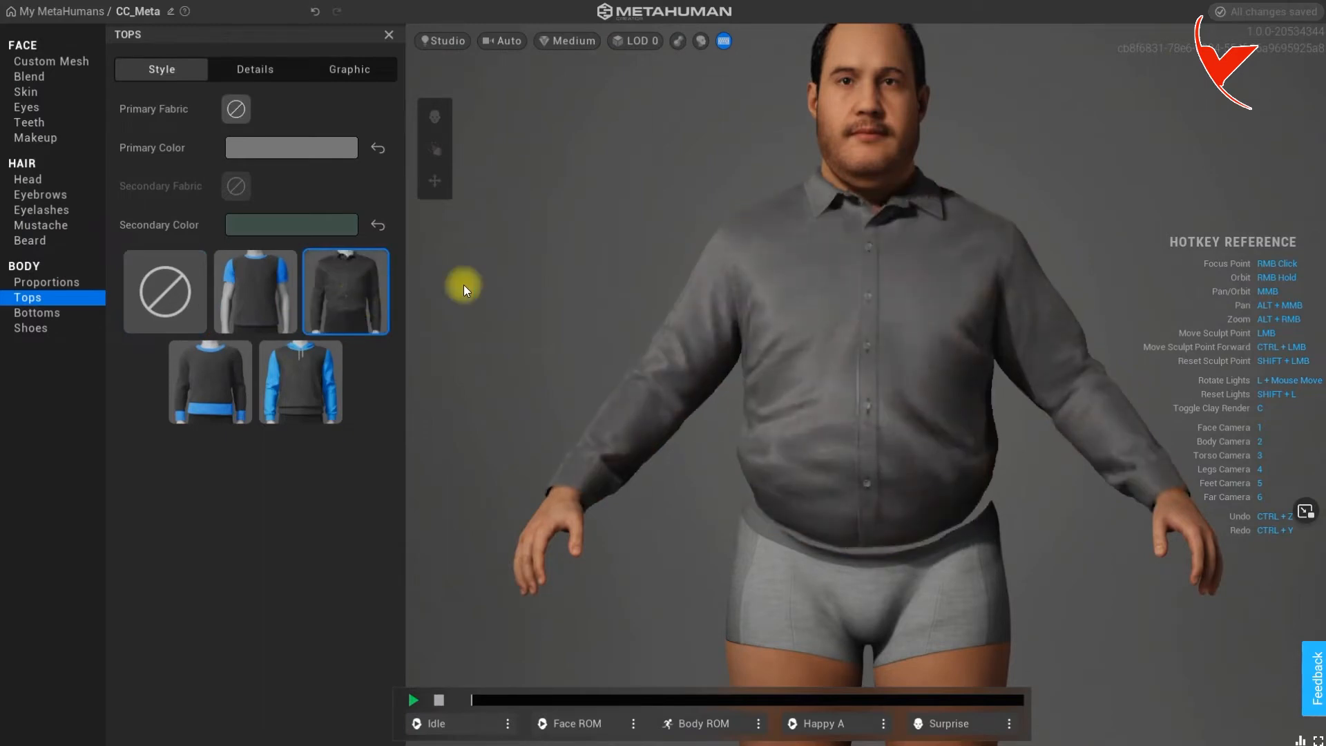
Set the shirt's secondary colour to a custom green with hex value 008841
left_click(249, 76)
left_click(172, 78)
left_click(301, 225)
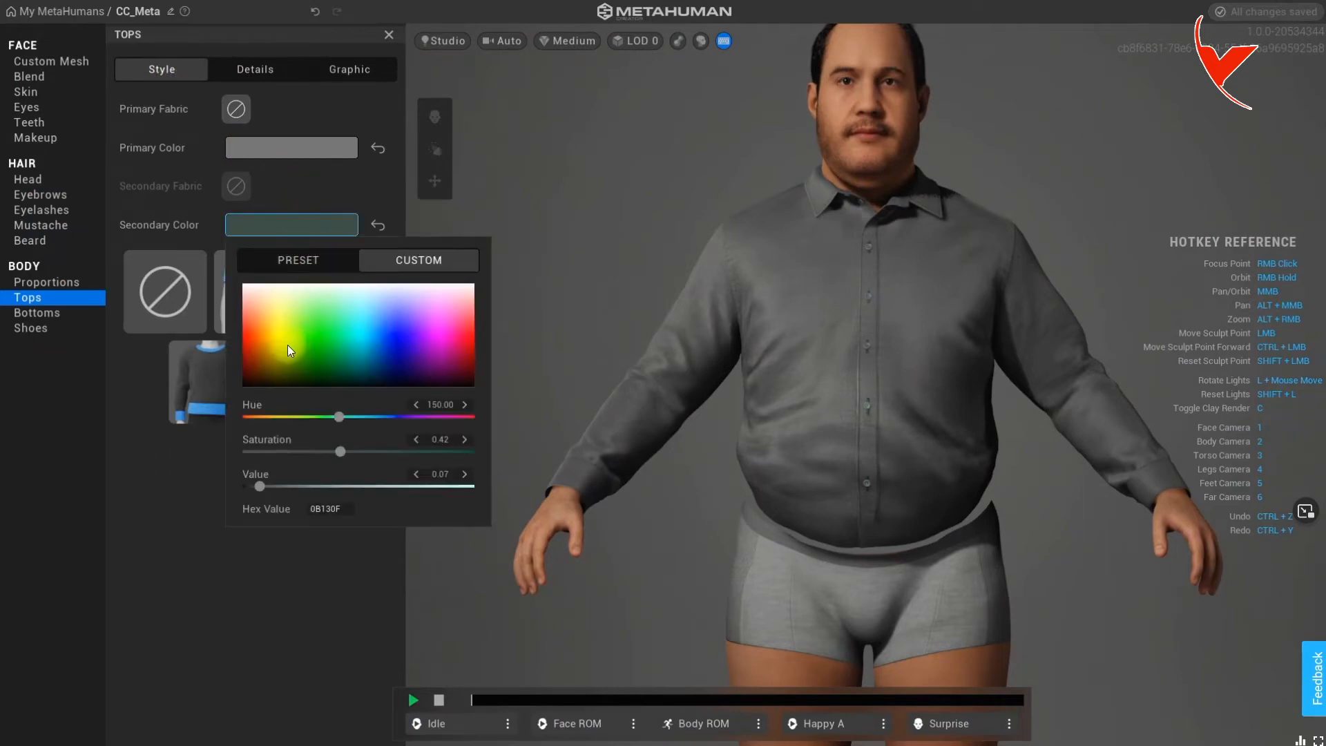
left_click_drag(288, 345, 340, 362)
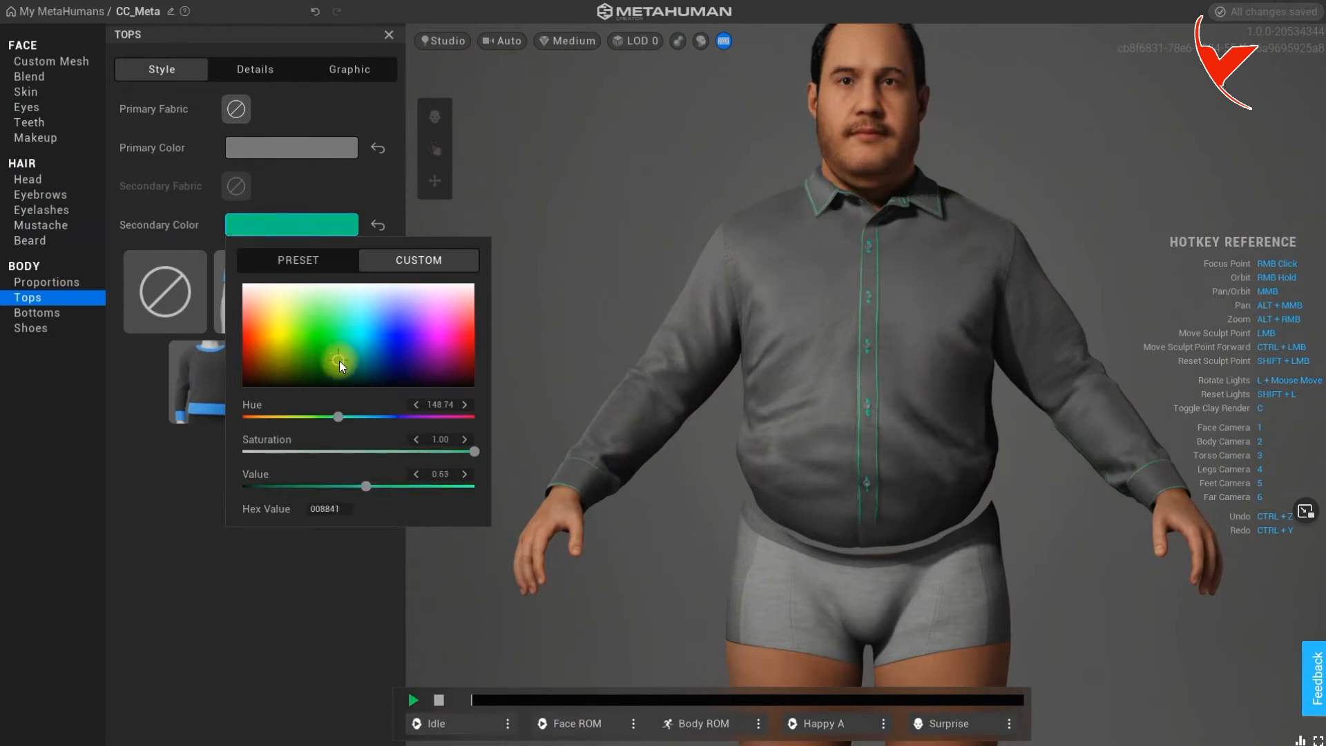
Set the shirt's primary colour to a custom dark green and open the top's detail settings
left_click(309, 146)
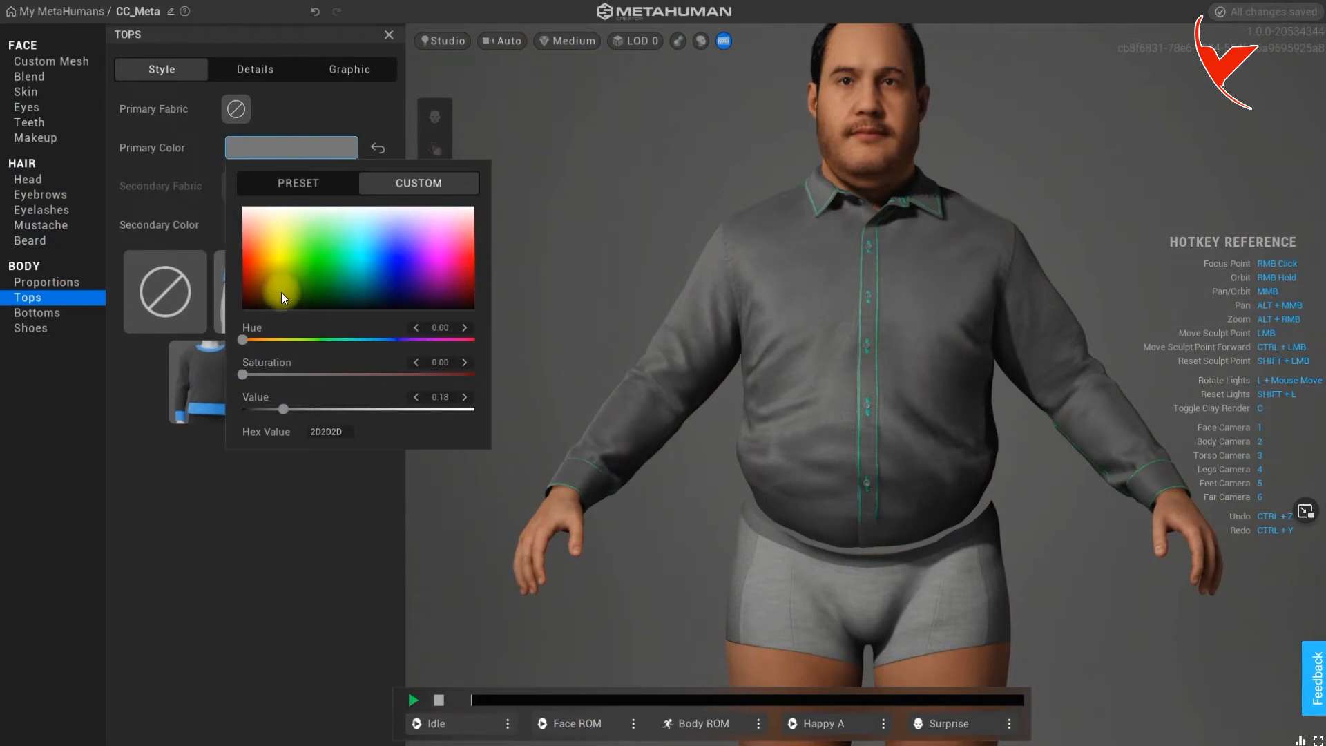
left_click_drag(276, 212, 333, 301)
left_click(591, 194)
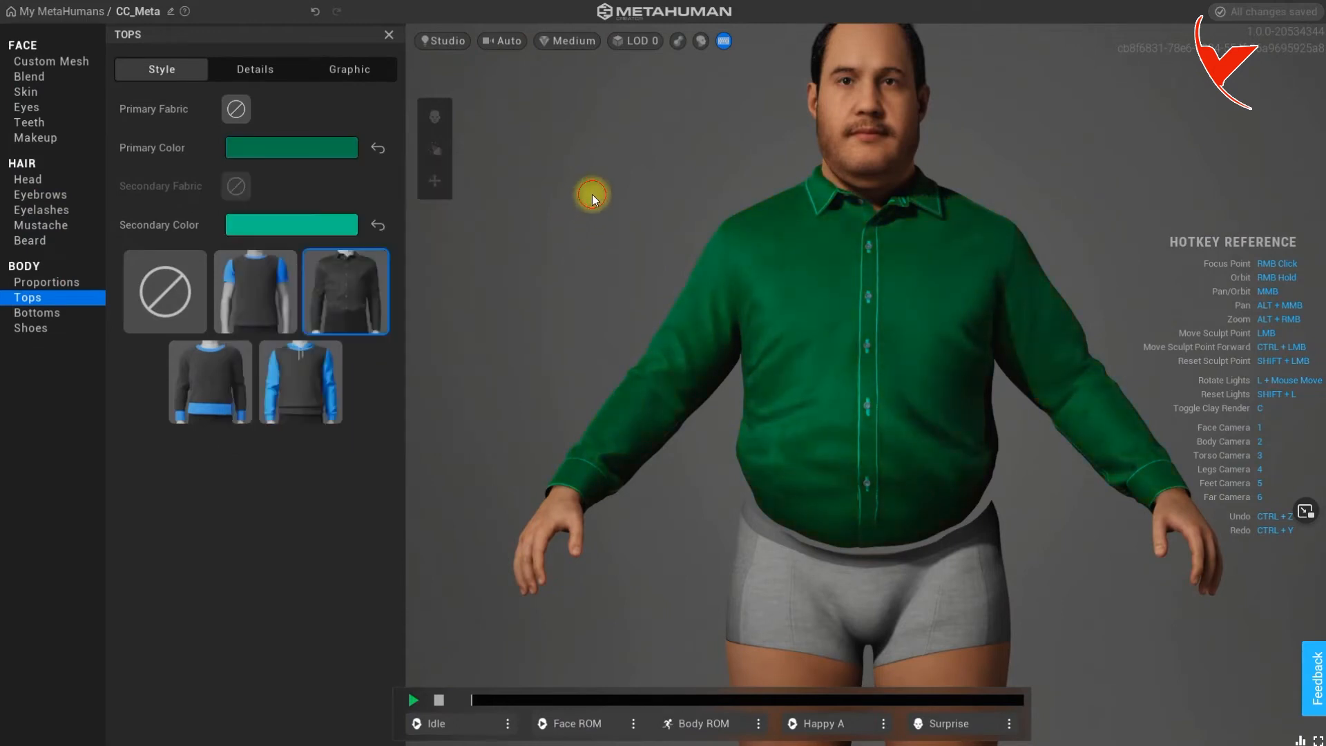
left_click(267, 68)
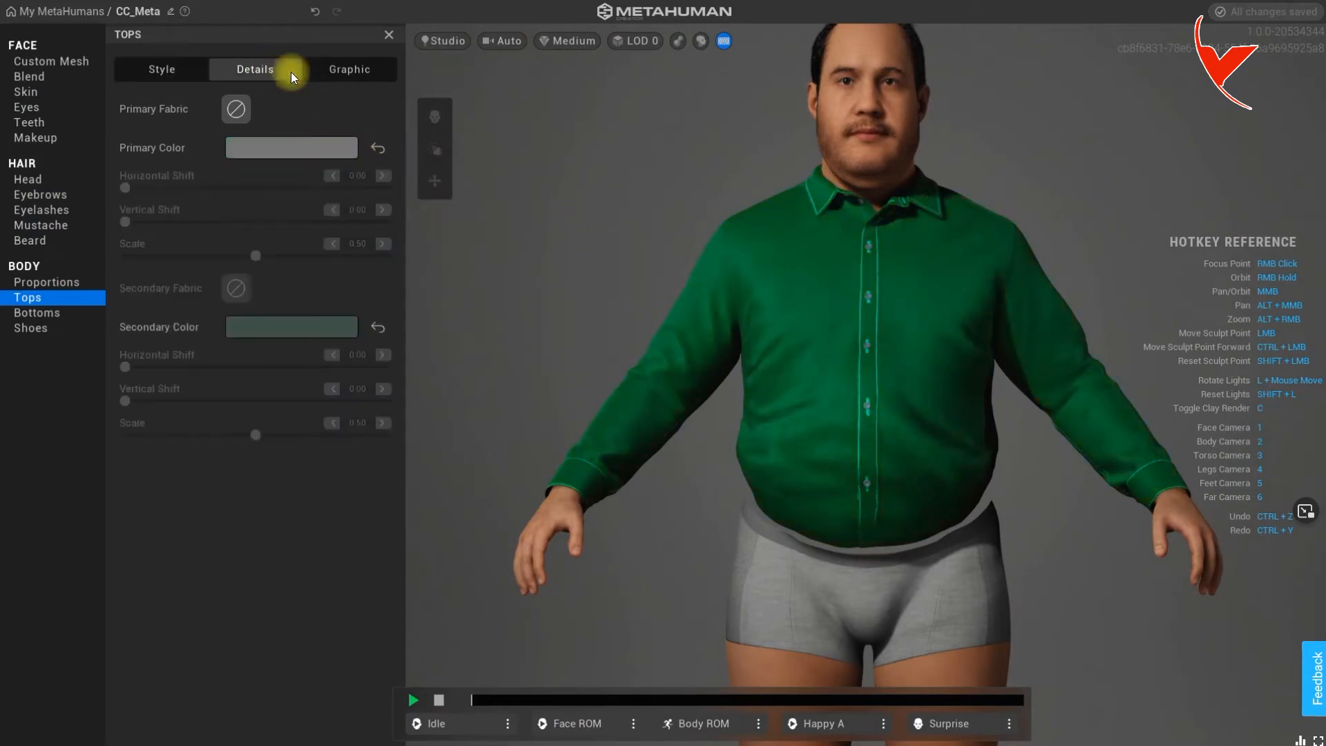
Look through the graphics available for the collared shirt and examine the torso up close
left_click(343, 76)
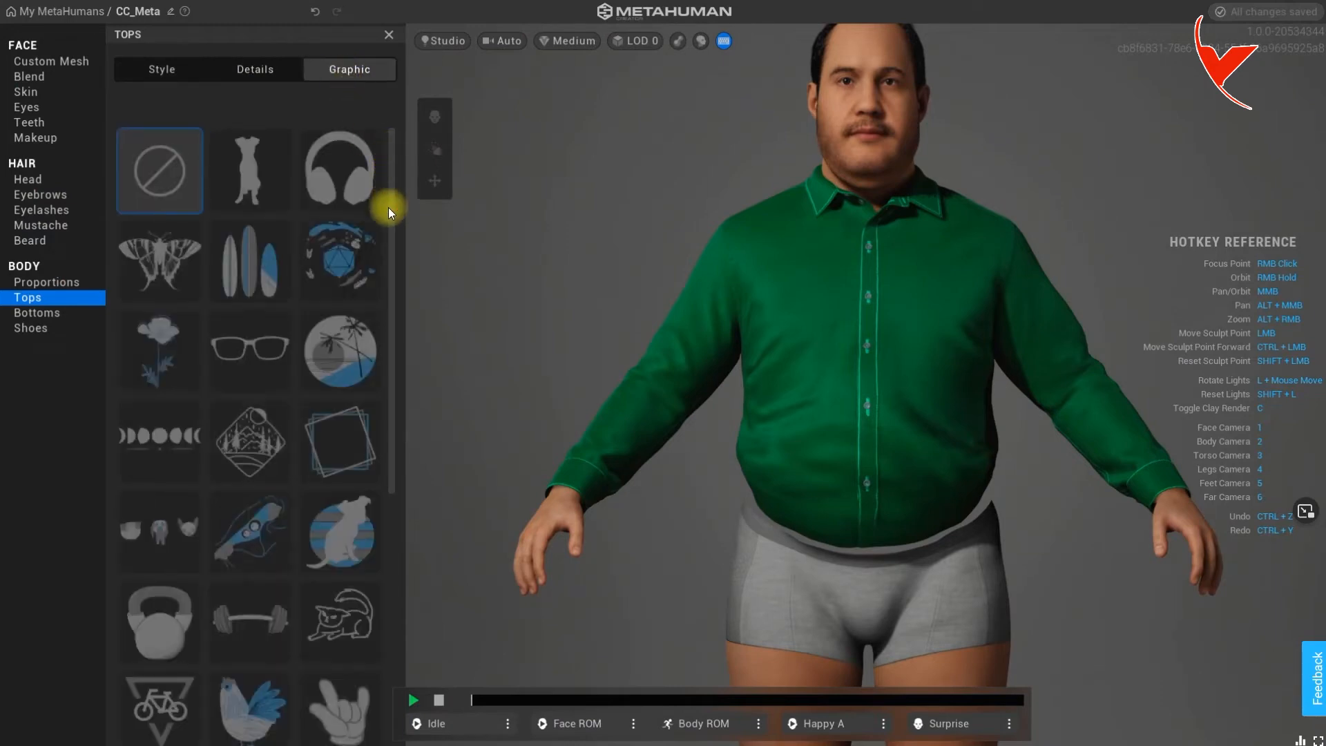
scroll(387, 213, "down", 3)
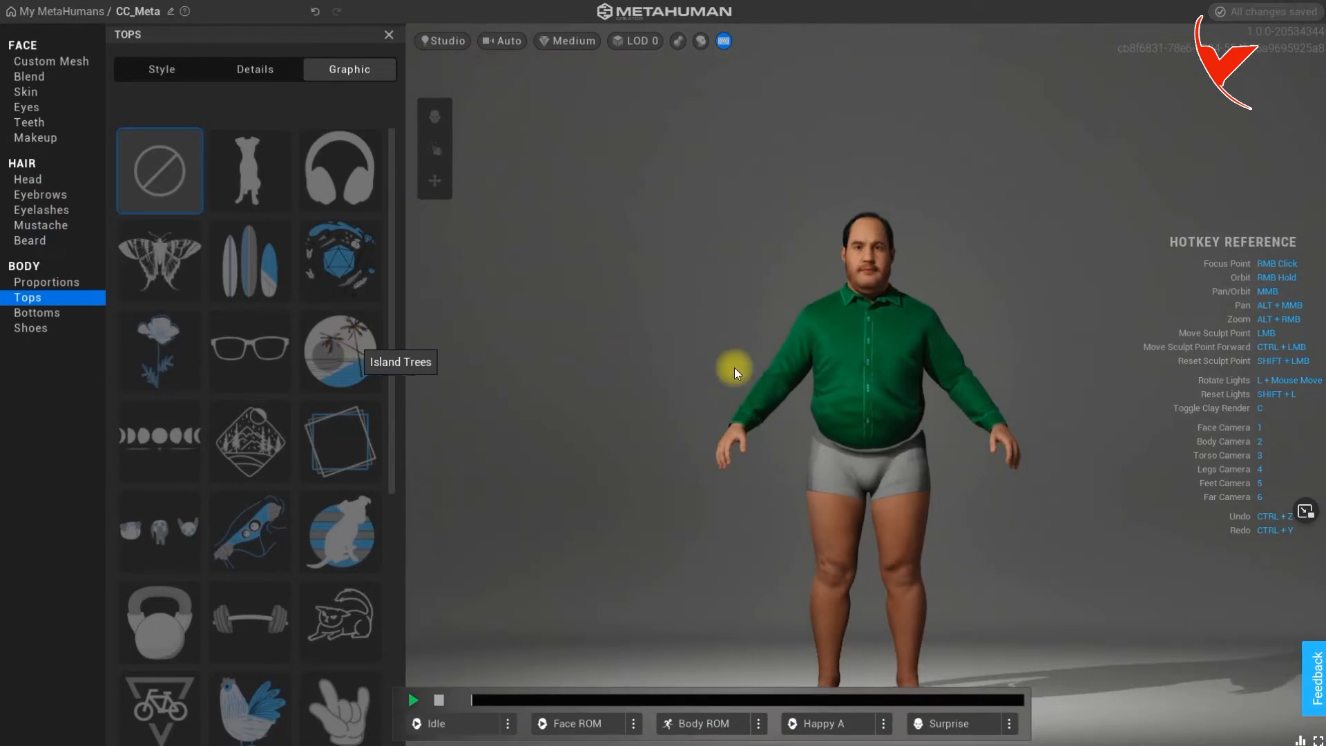
scroll(757, 370, "up", 3)
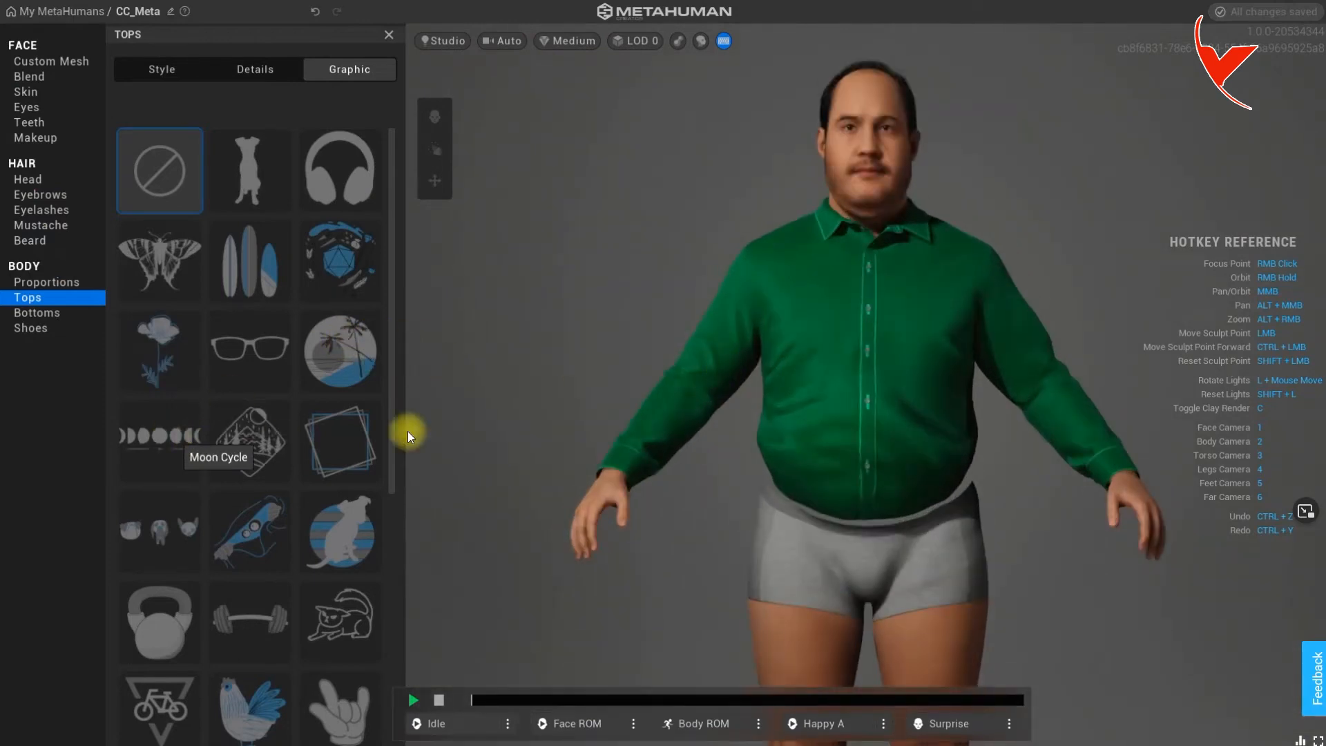
key("3")
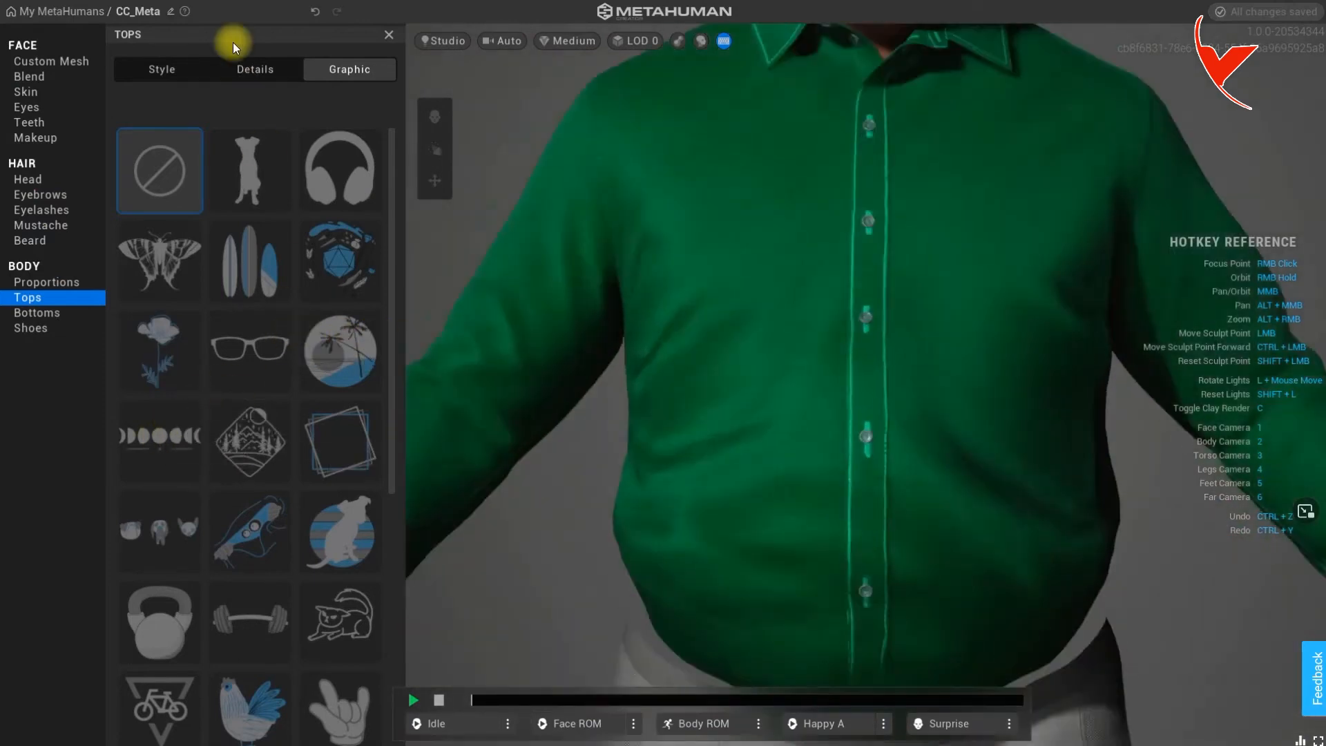
Apply the thin horizontal stripe pattern as the shirt's primary fabric
left_click(260, 72)
key("2")
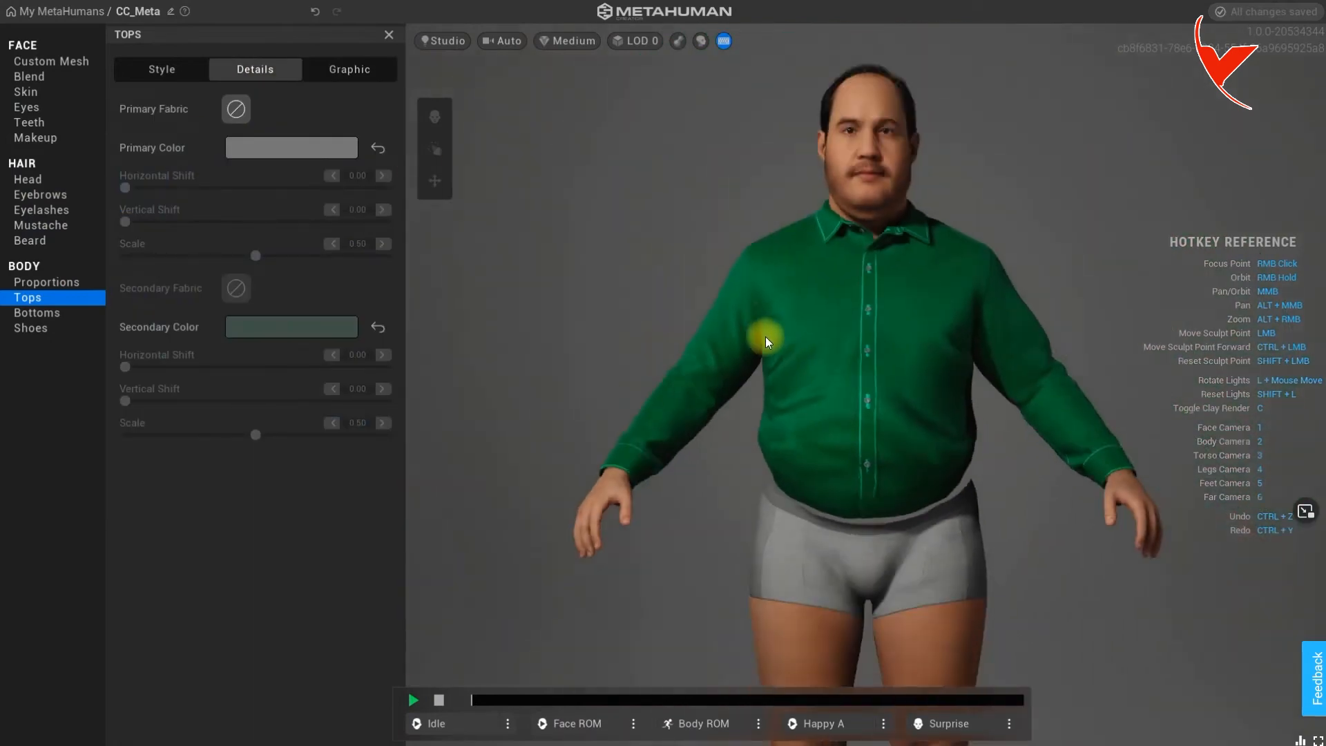
left_click(304, 147)
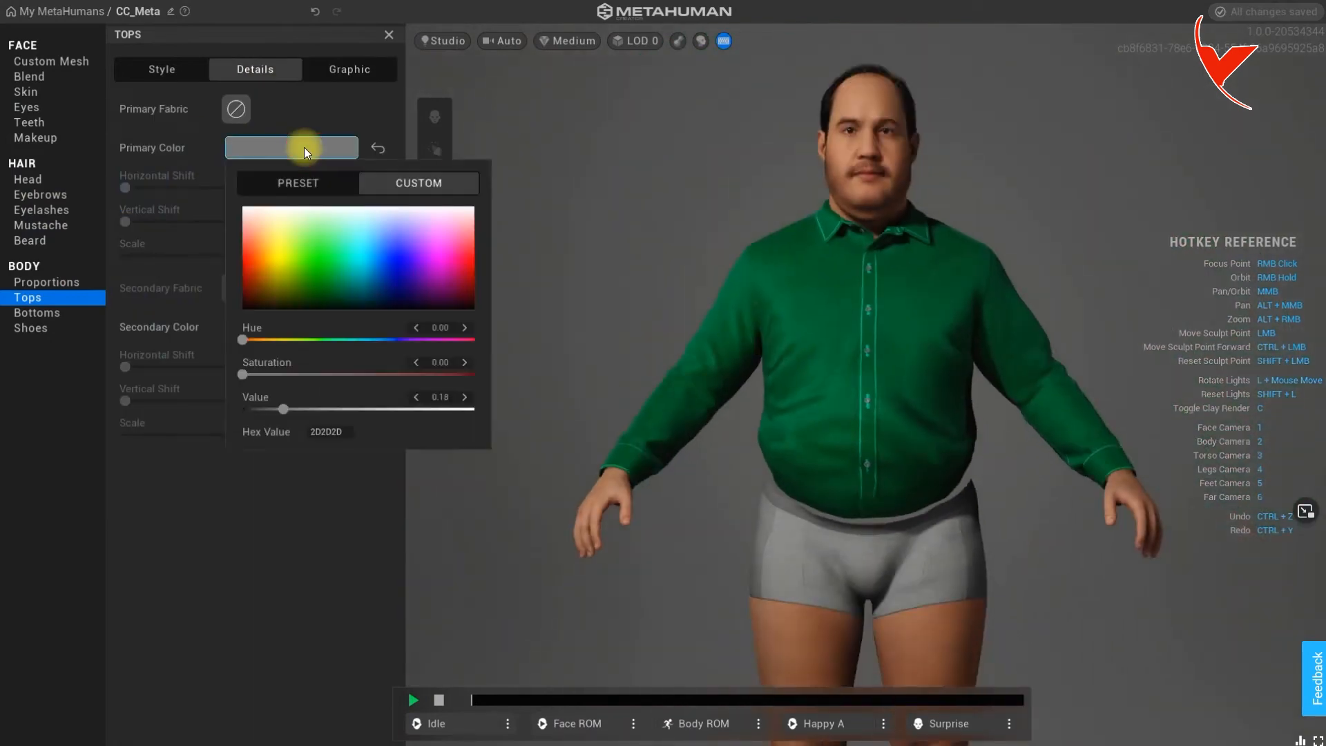
left_click(236, 109)
left_click_drag(521, 165, 519, 291)
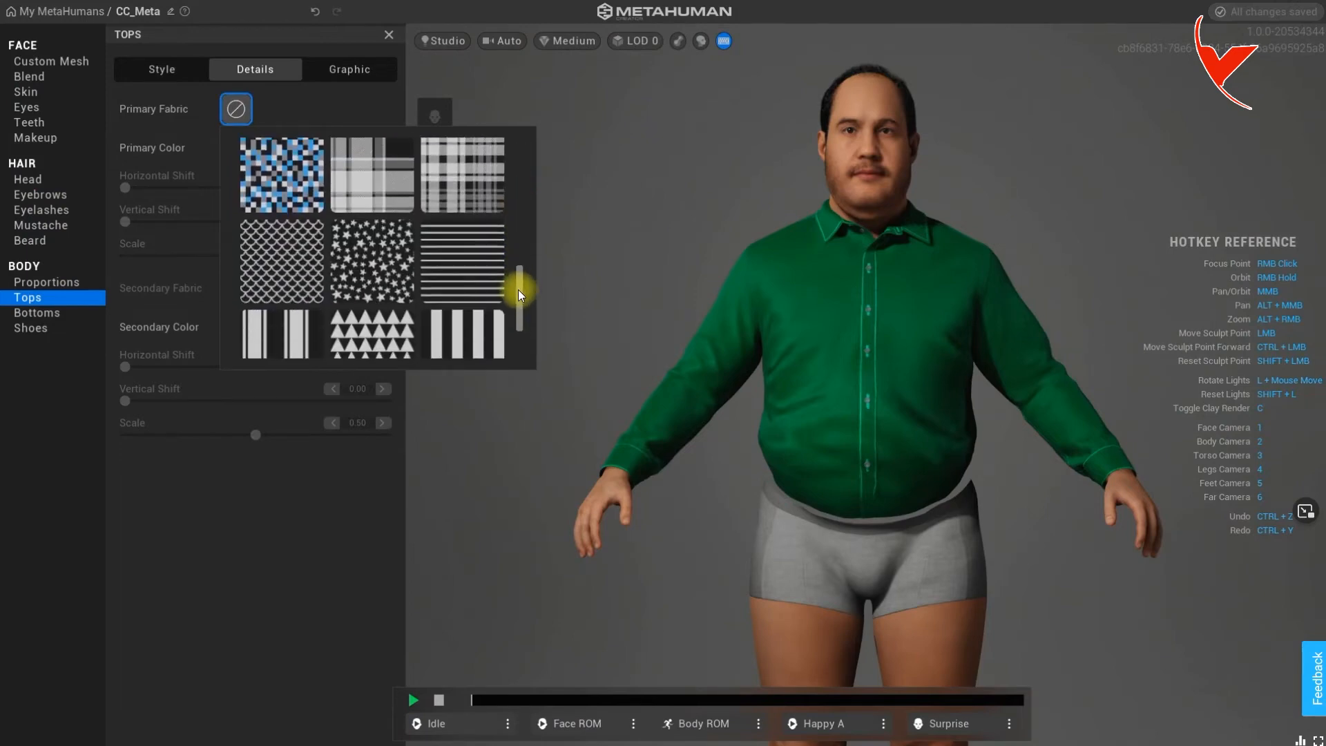
left_click(462, 264)
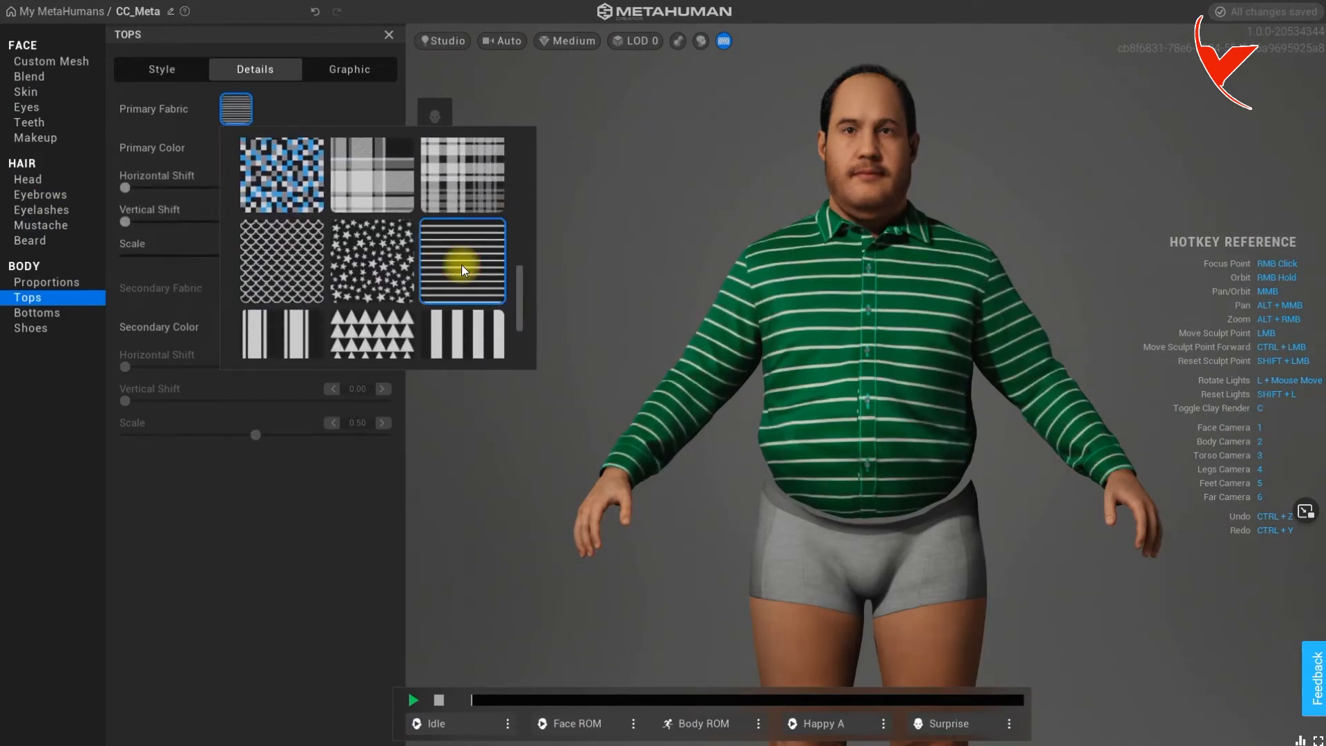
left_click(281, 474)
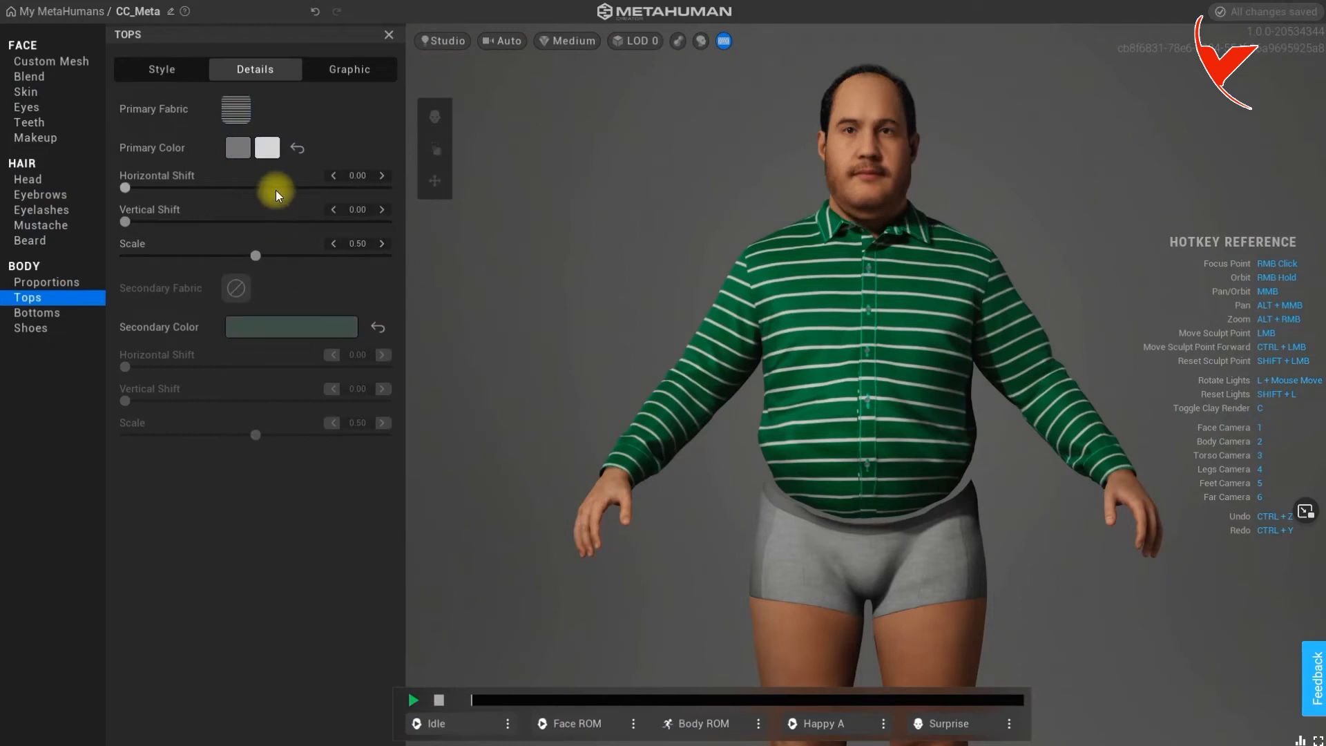
Review the graphic options for the striped shirt and adjust the primary fabric's vertical shift
left_click(341, 69)
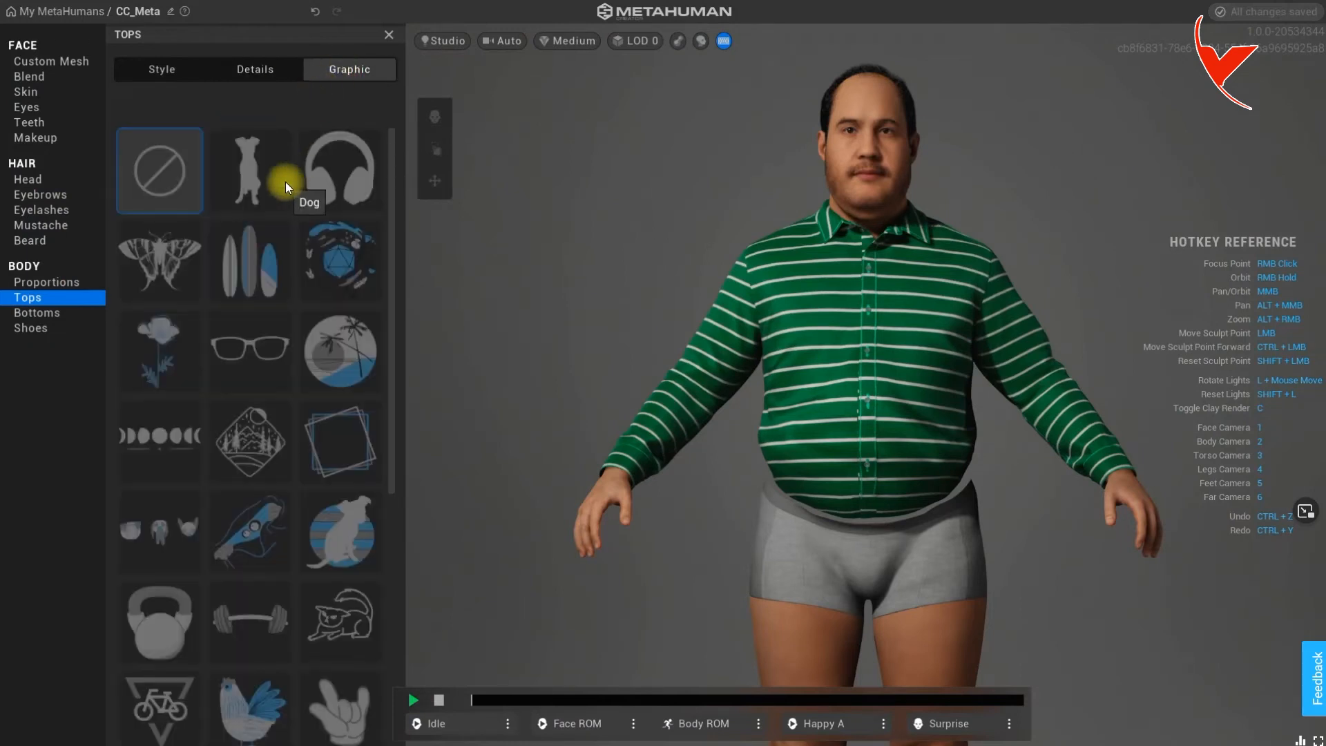
scroll(352, 276, "down", 3)
scroll(781, 325, "up", 2)
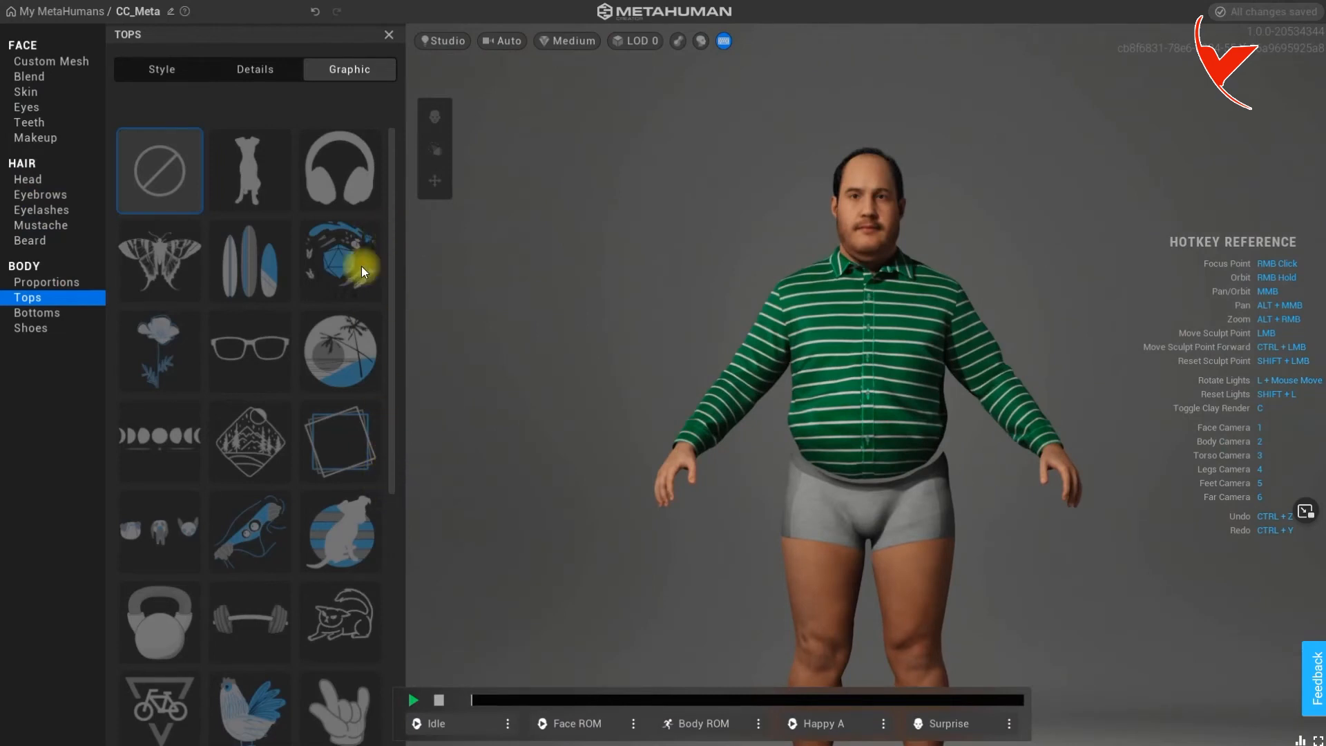
left_click(256, 72)
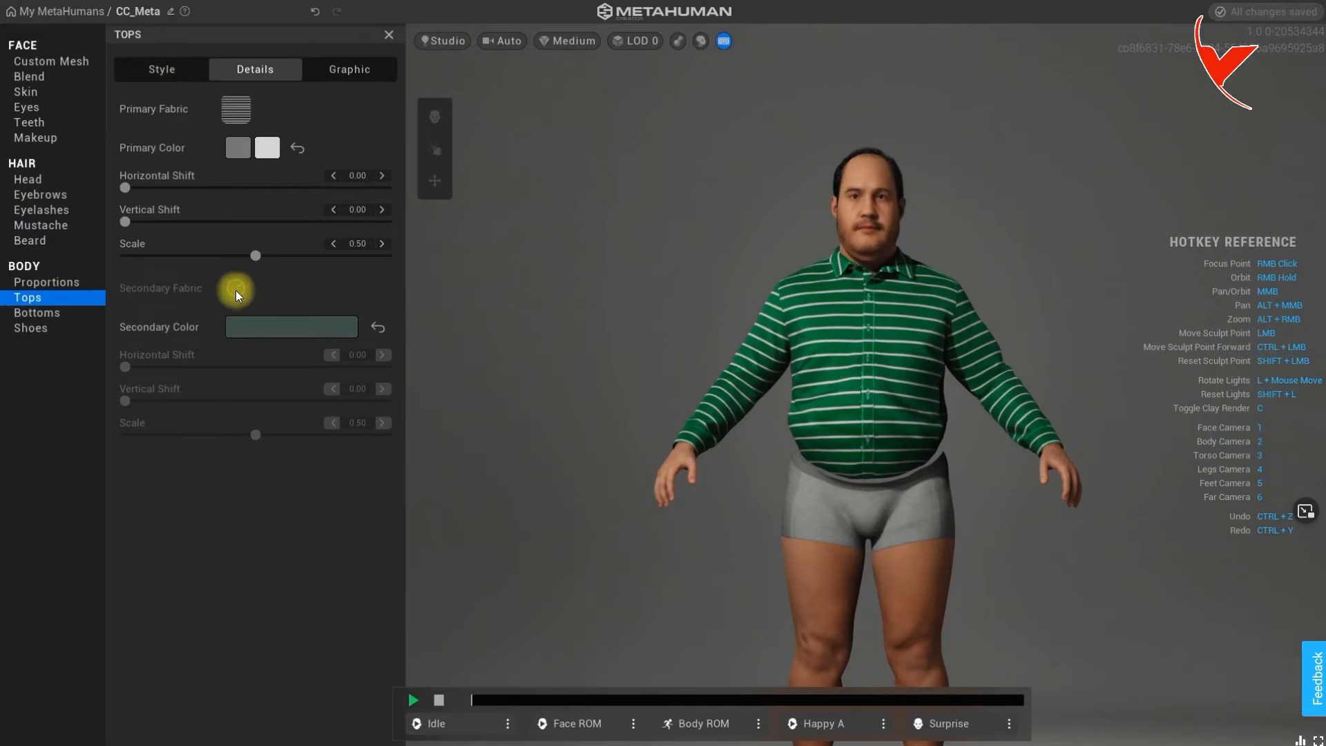
left_click_drag(127, 221, 181, 217)
Try the straight-leg jeans on the character, replace them with the Cargo Pants and check the fit
left_click(56, 313)
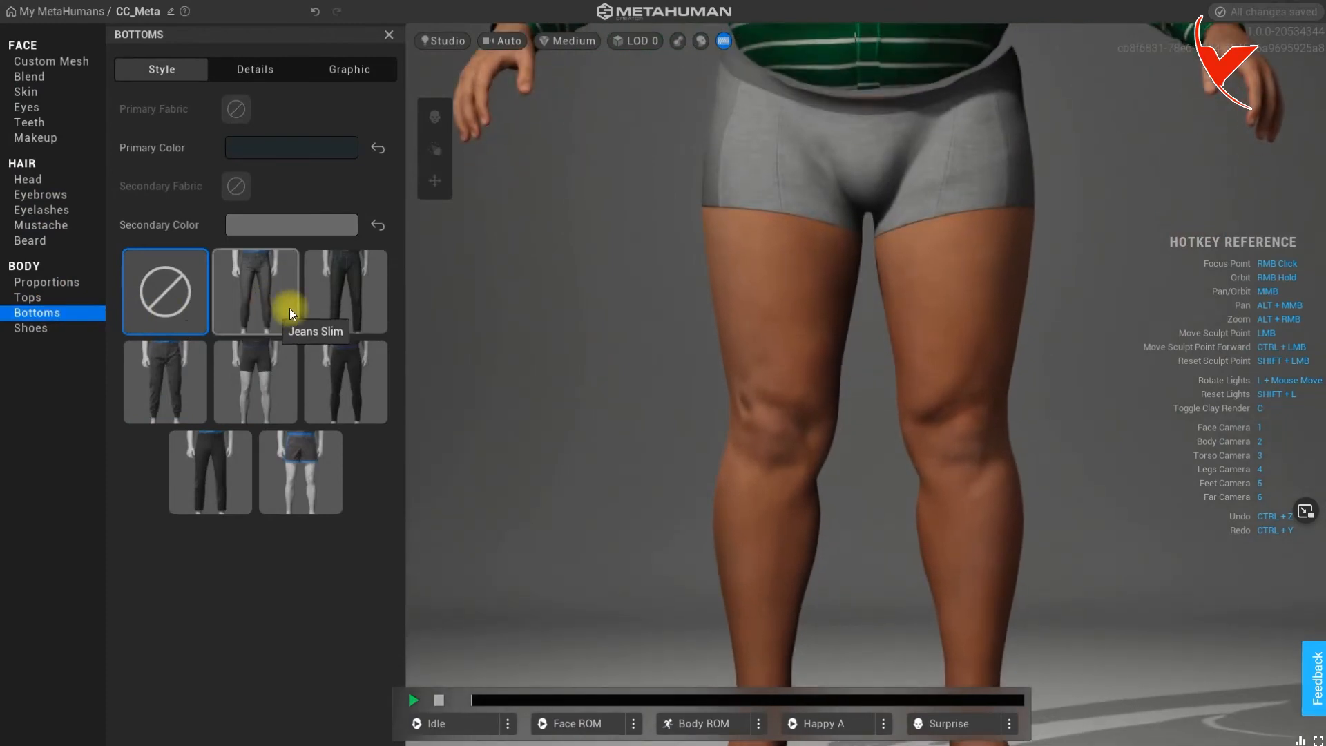
left_click(341, 300)
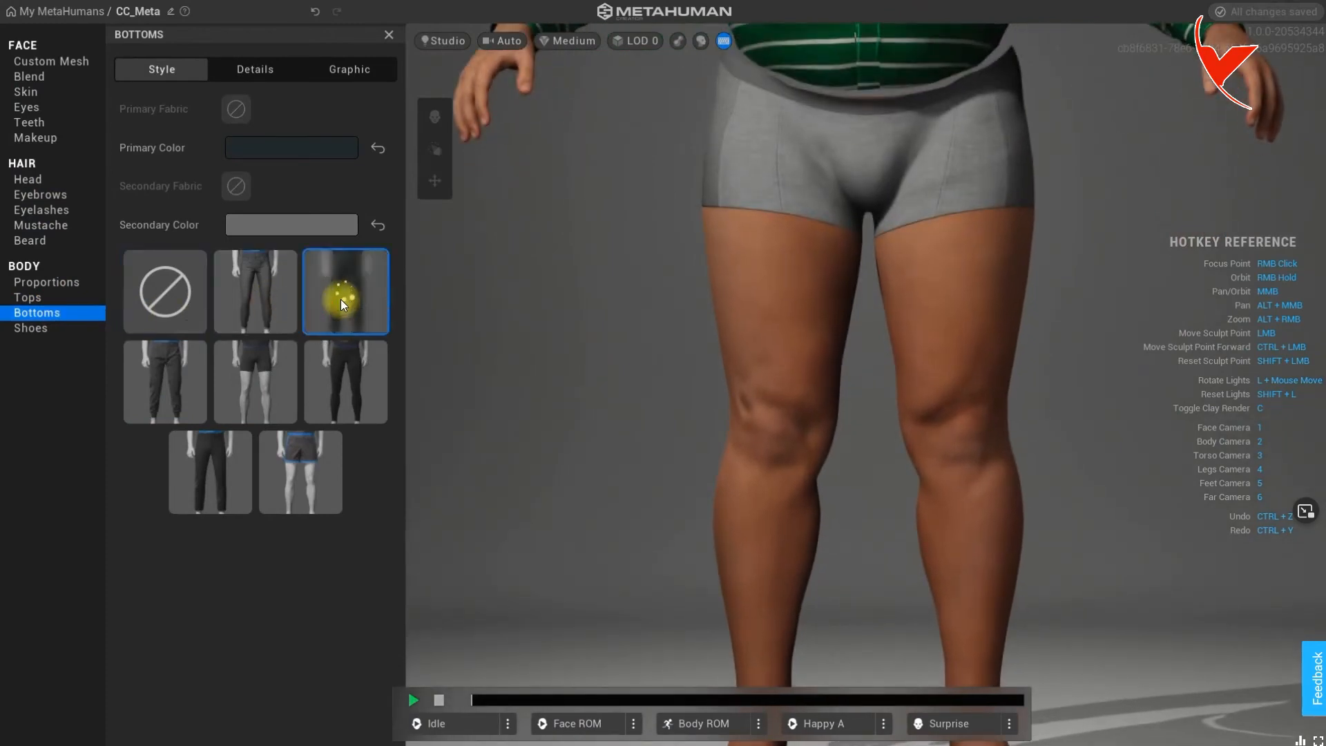
scroll(876, 245, "down", 3)
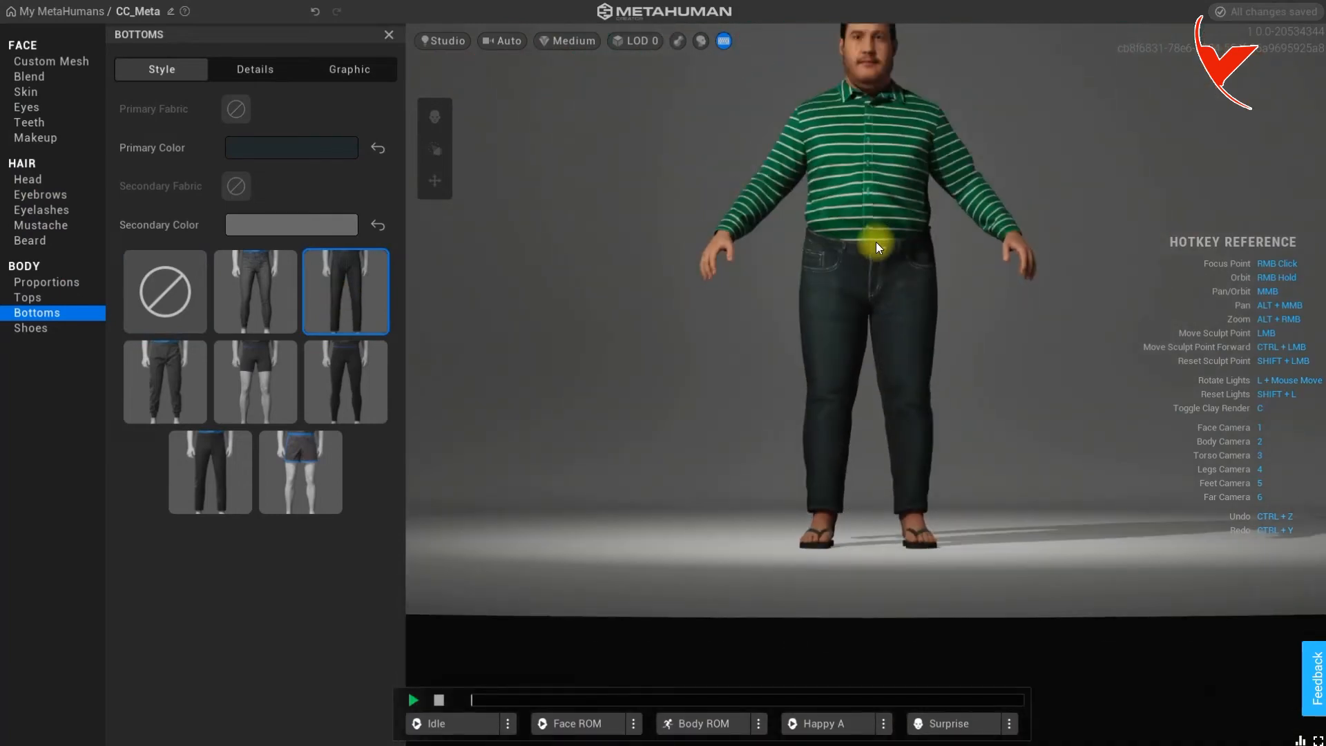
left_click(183, 375)
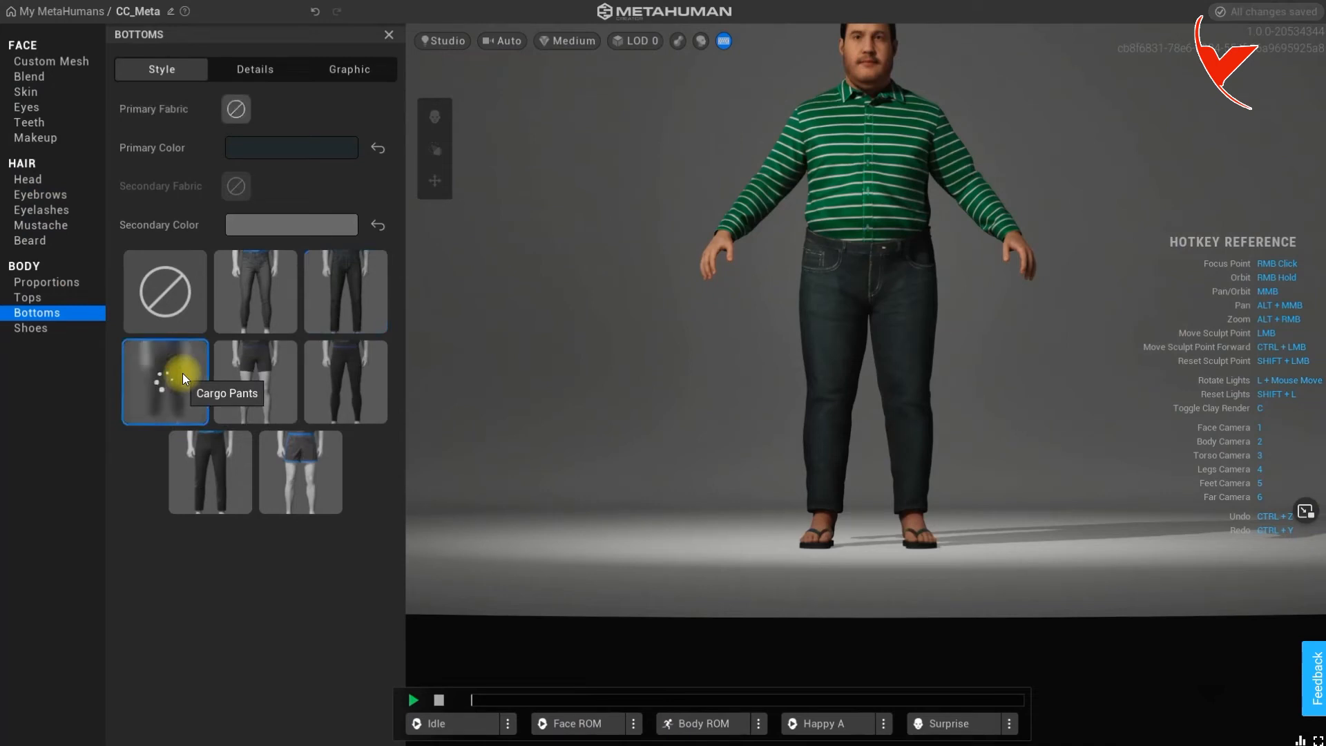
right_click_drag(878, 229, 972, 252)
Put the black lace-up boots on the character and check how they look
left_click(31, 328)
left_click(235, 450)
scroll(783, 366, "down", 5)
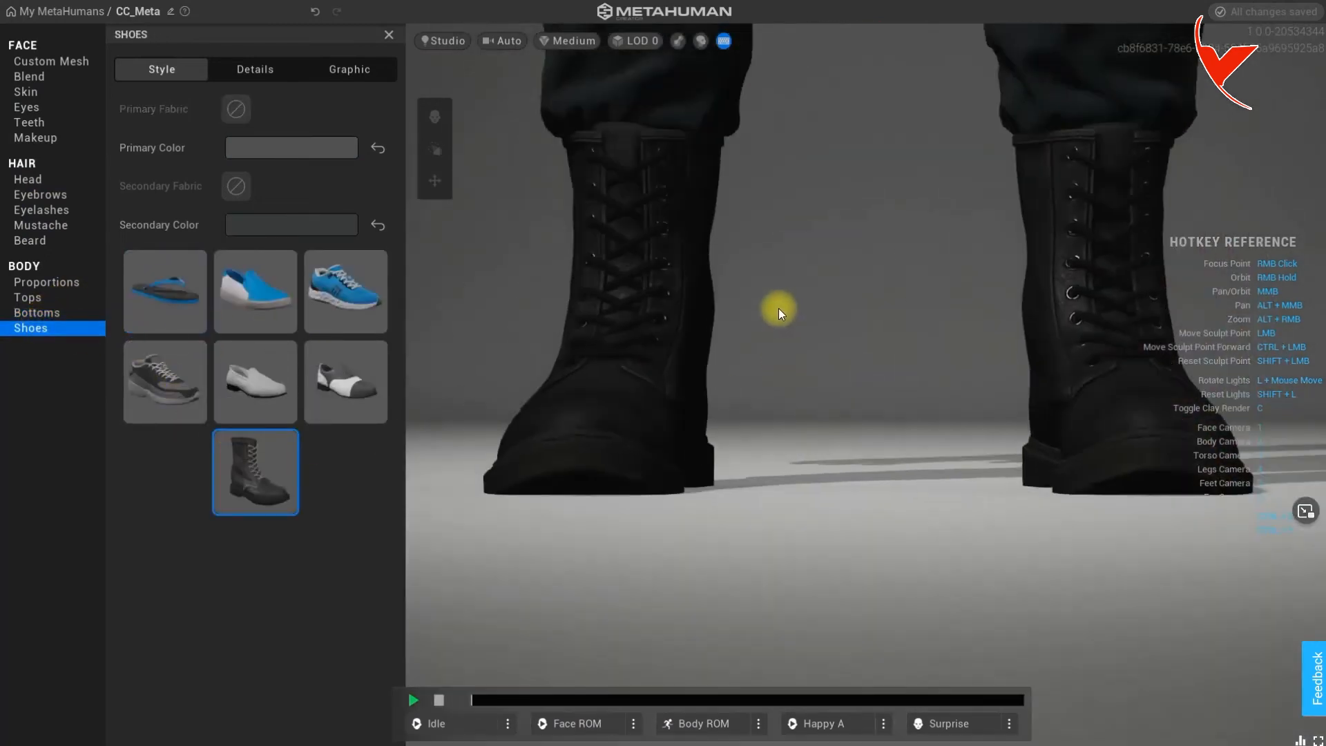
Play the Idle animation and examine the dressed character in the face and body camera views
left_click(467, 727)
key("1")
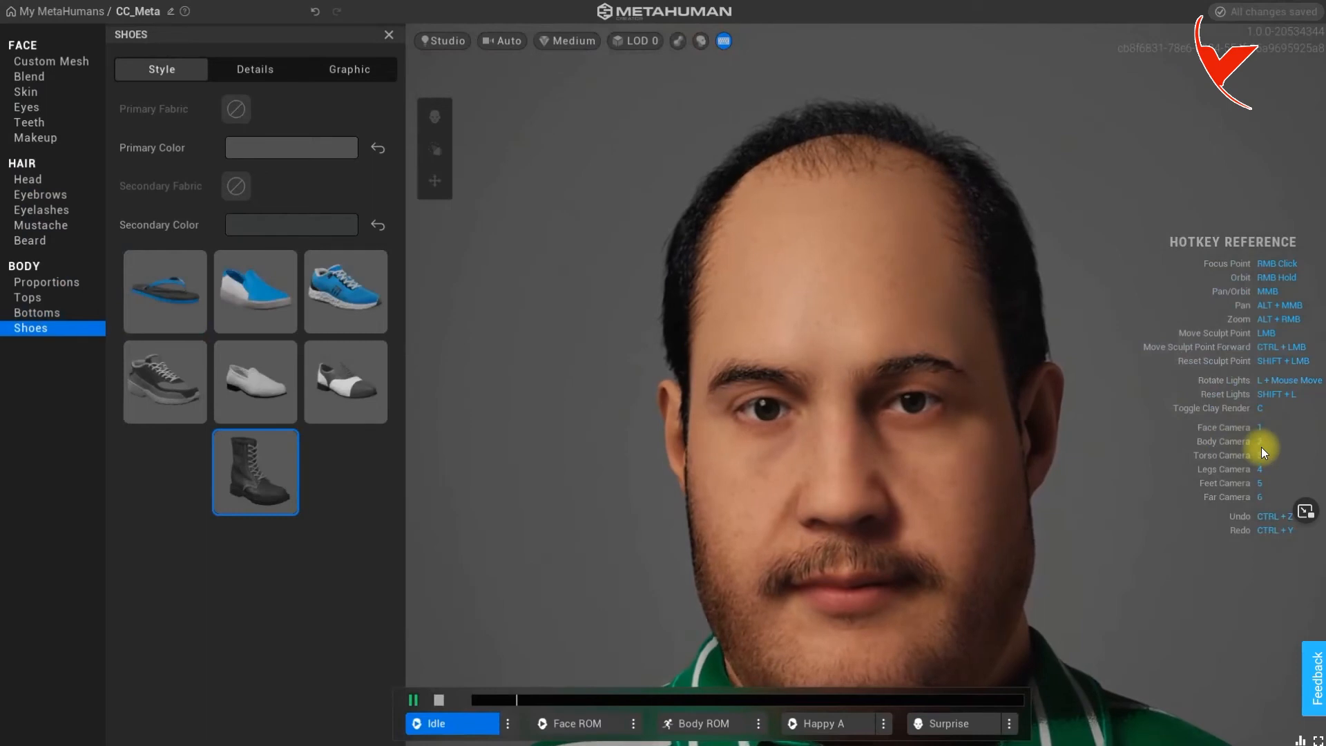
key("2")
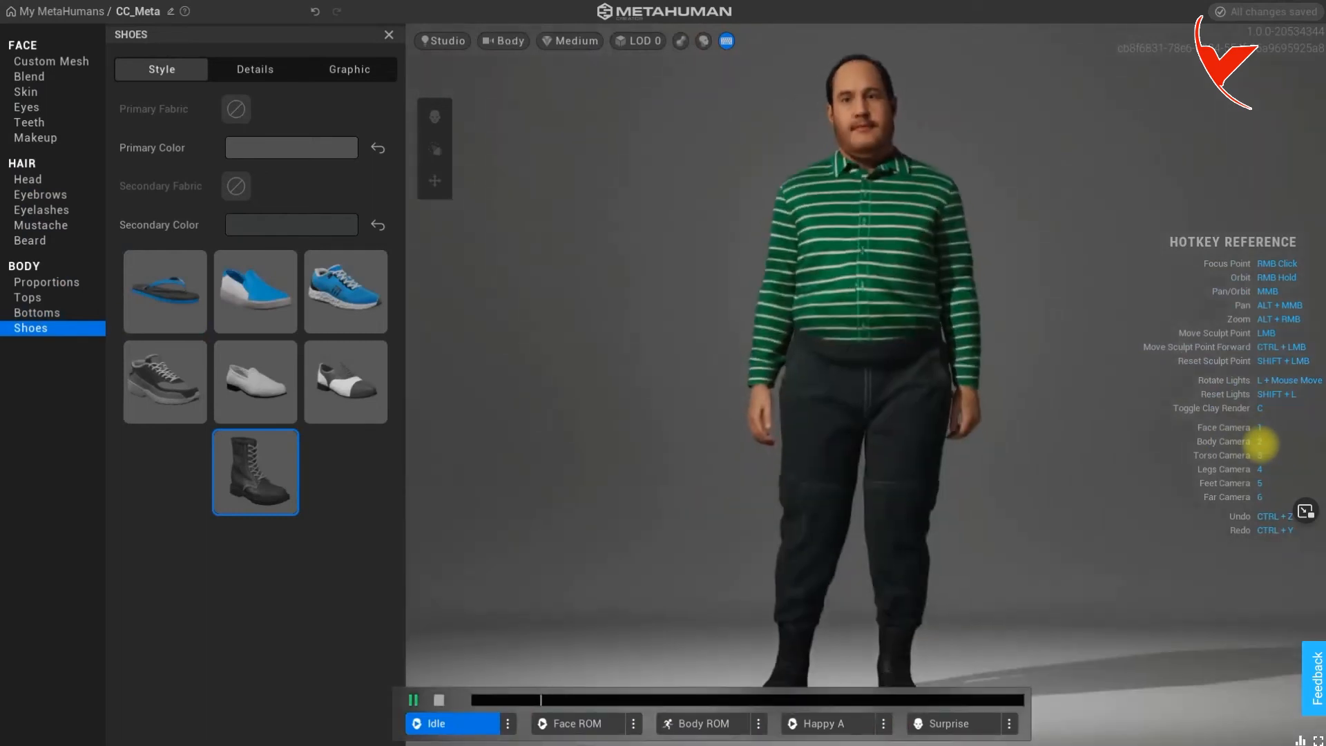
mouse_move(959, 446)
right_mouse_down()
mouse_move(522, 435)
mouse_move(1237, 451)
mouse_move(1074, 469)
mouse_move(962, 458)
right_mouse_up()
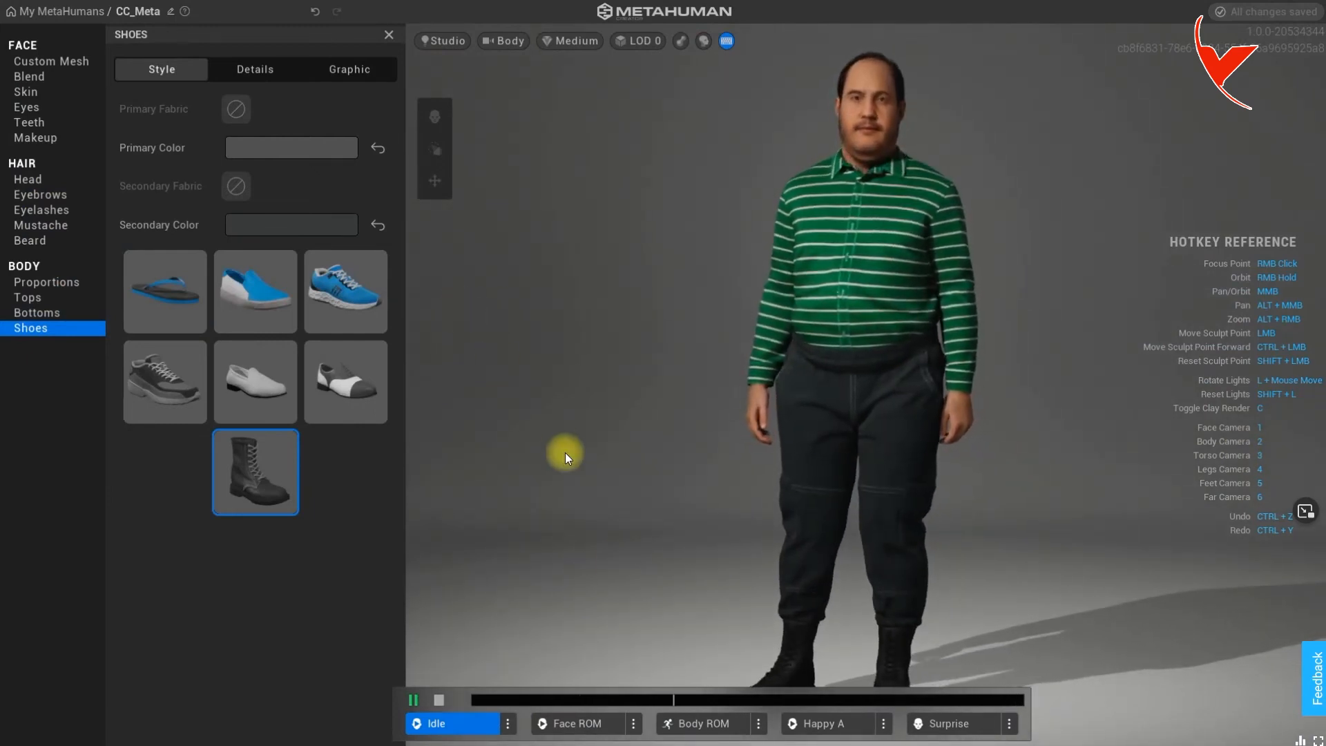
Leave the character editor, switch to Quixel Bridge, download CC_Meta at Medium Quality and try adding it to the project
left_click(67, 13)
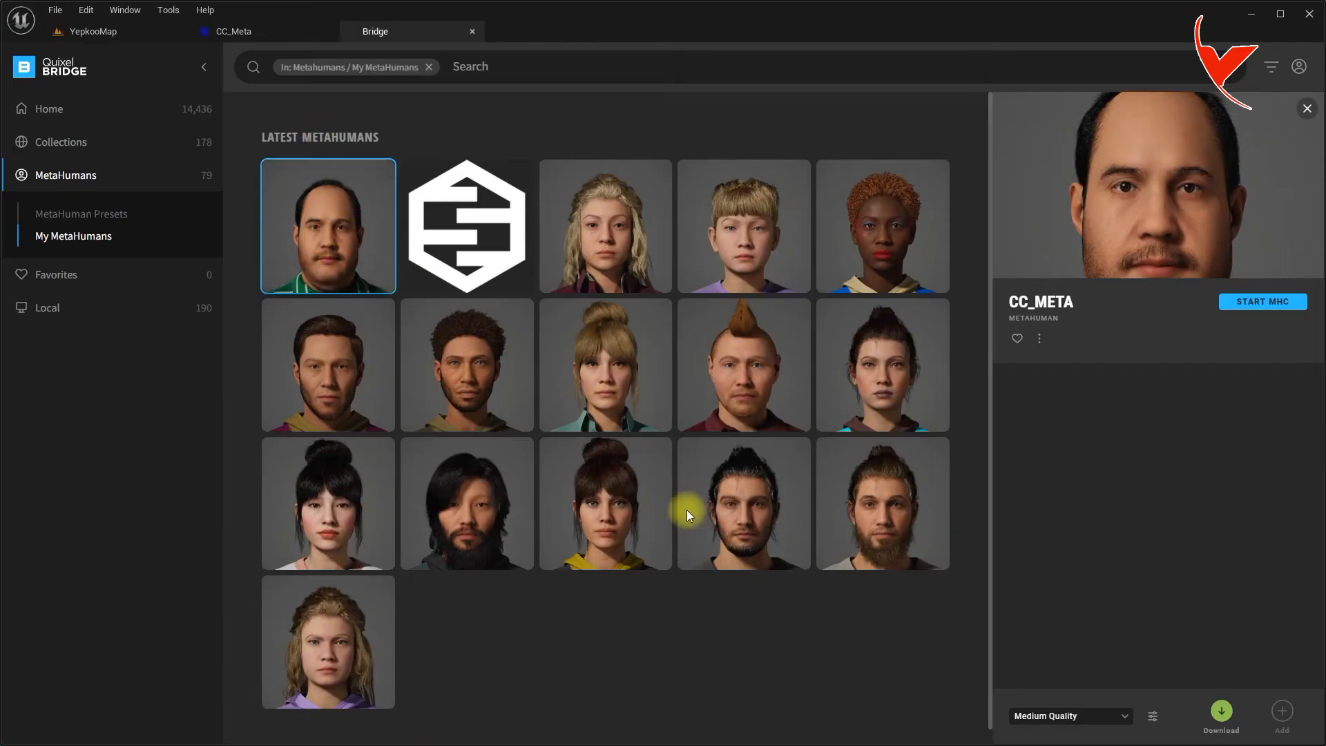
left_click(1072, 722)
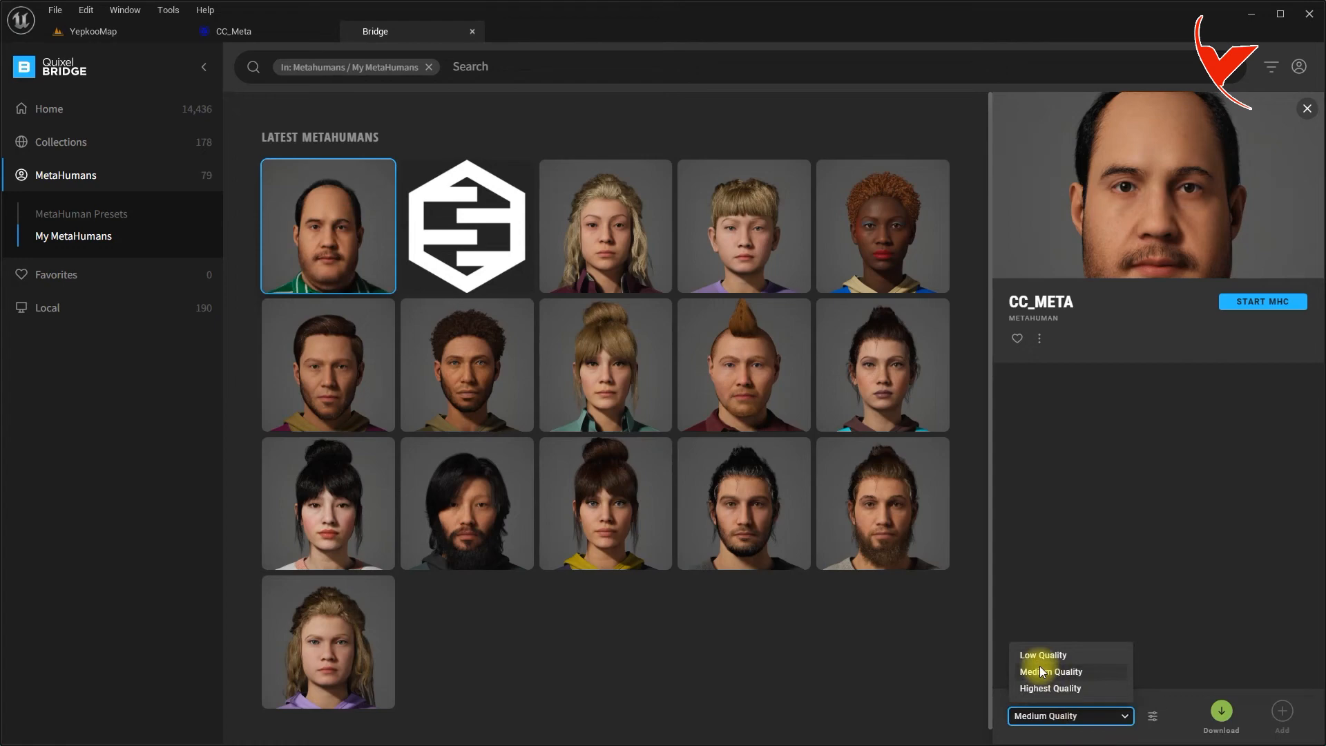
left_click(1058, 672)
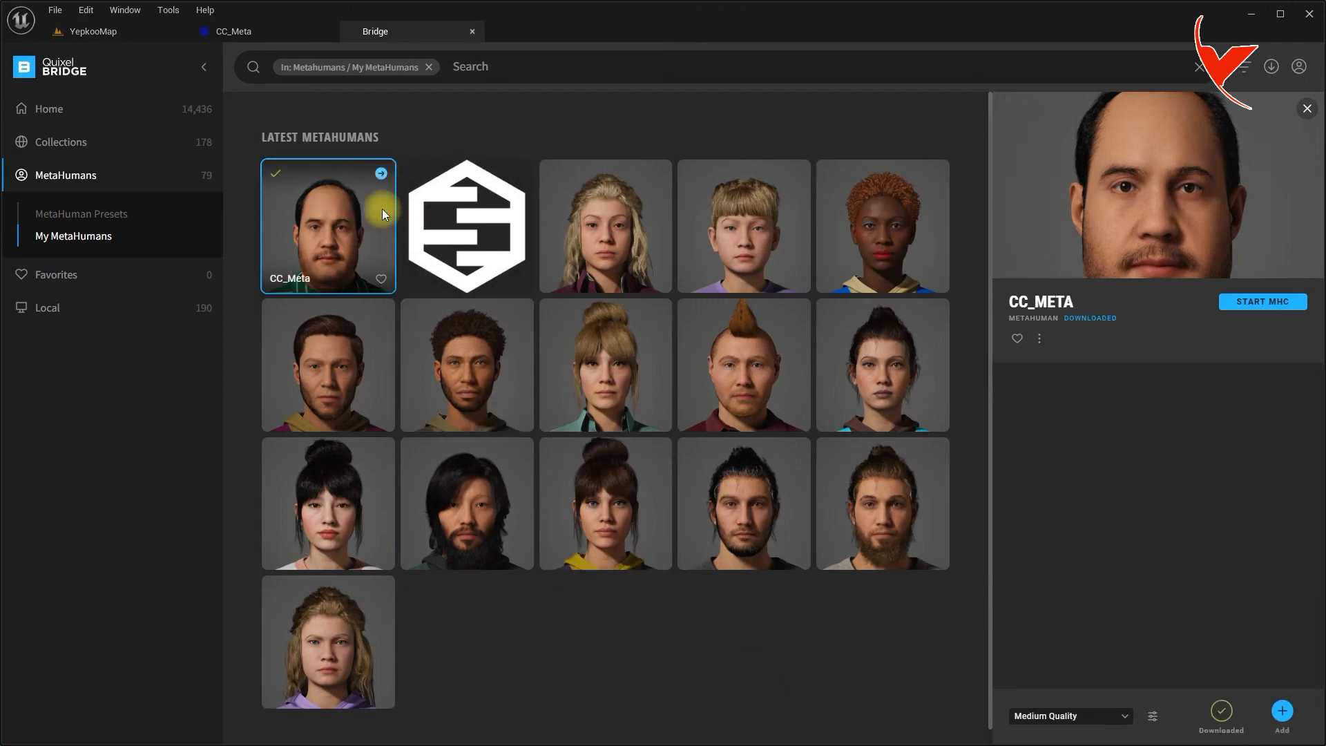
left_click(1282, 712)
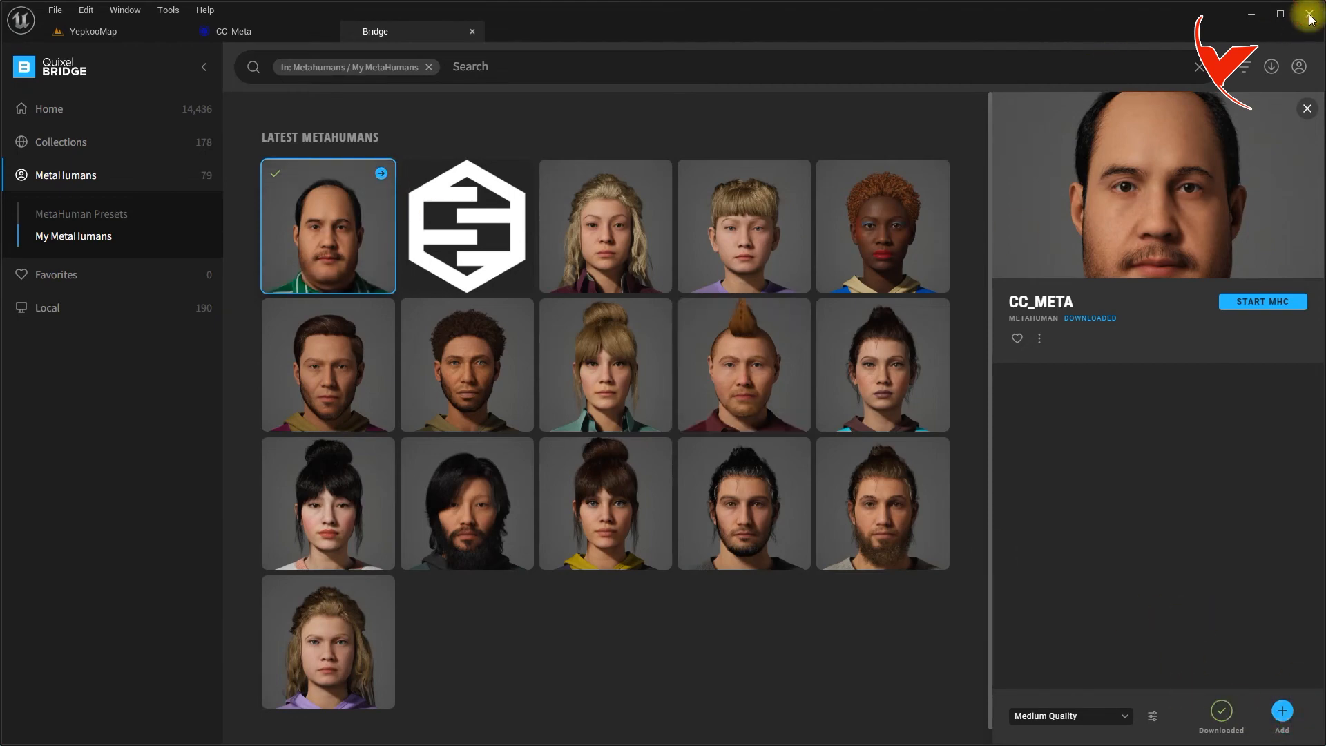
Close and reopen the Unreal project, return to My MetaHumans in Bridge and add CC_Meta to the project
left_click(1311, 14)
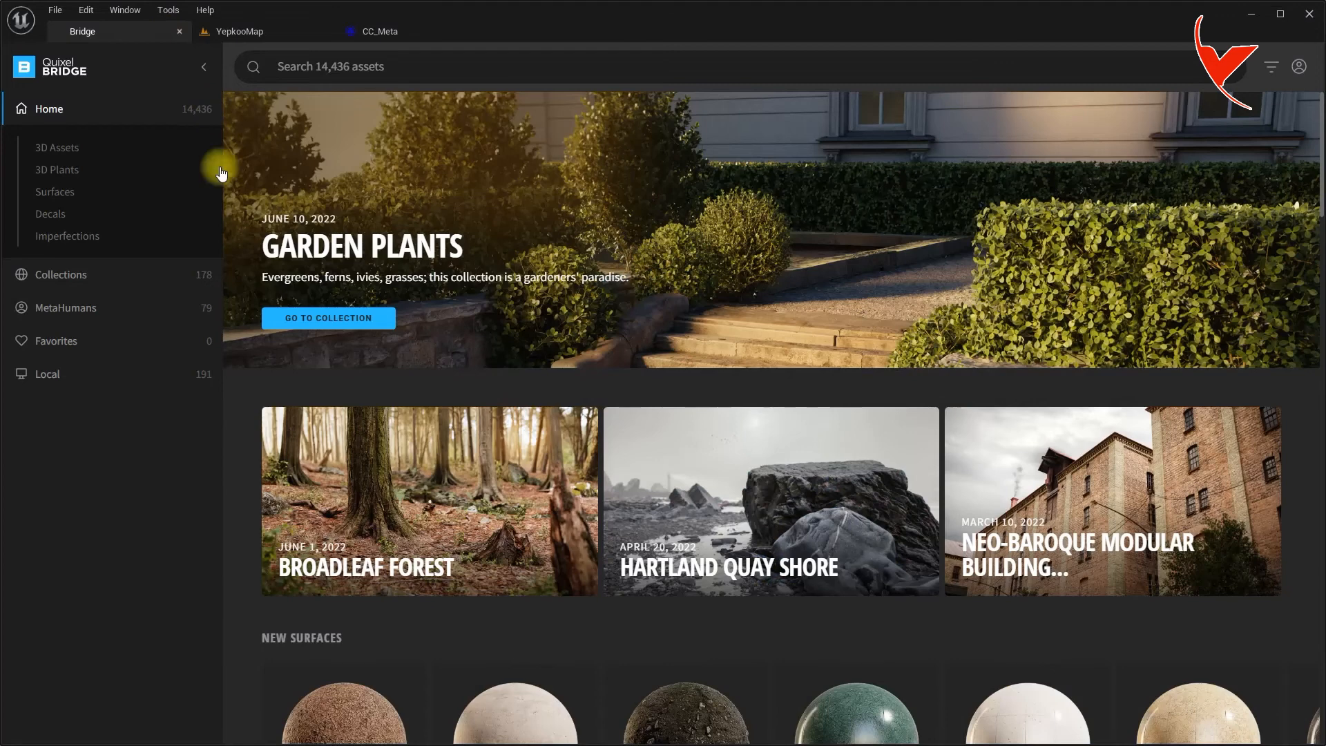
left_click(100, 309)
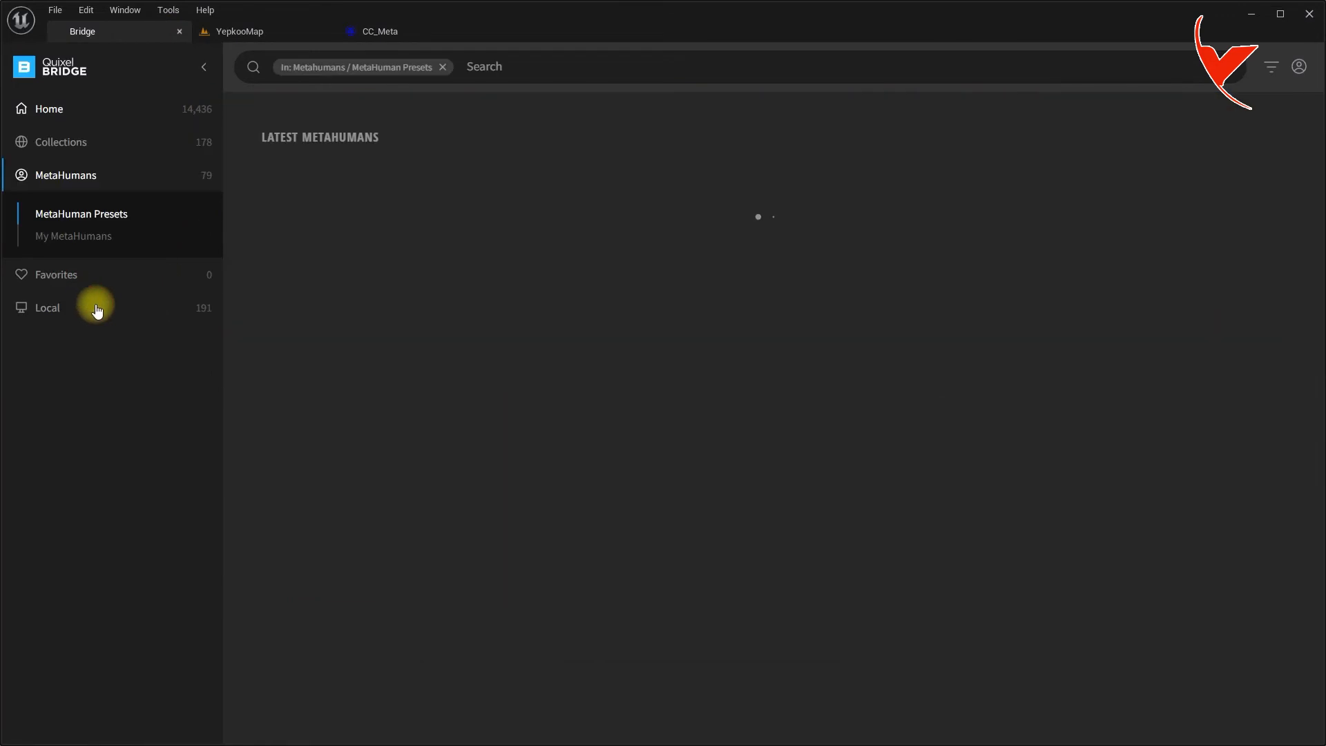
left_click(114, 235)
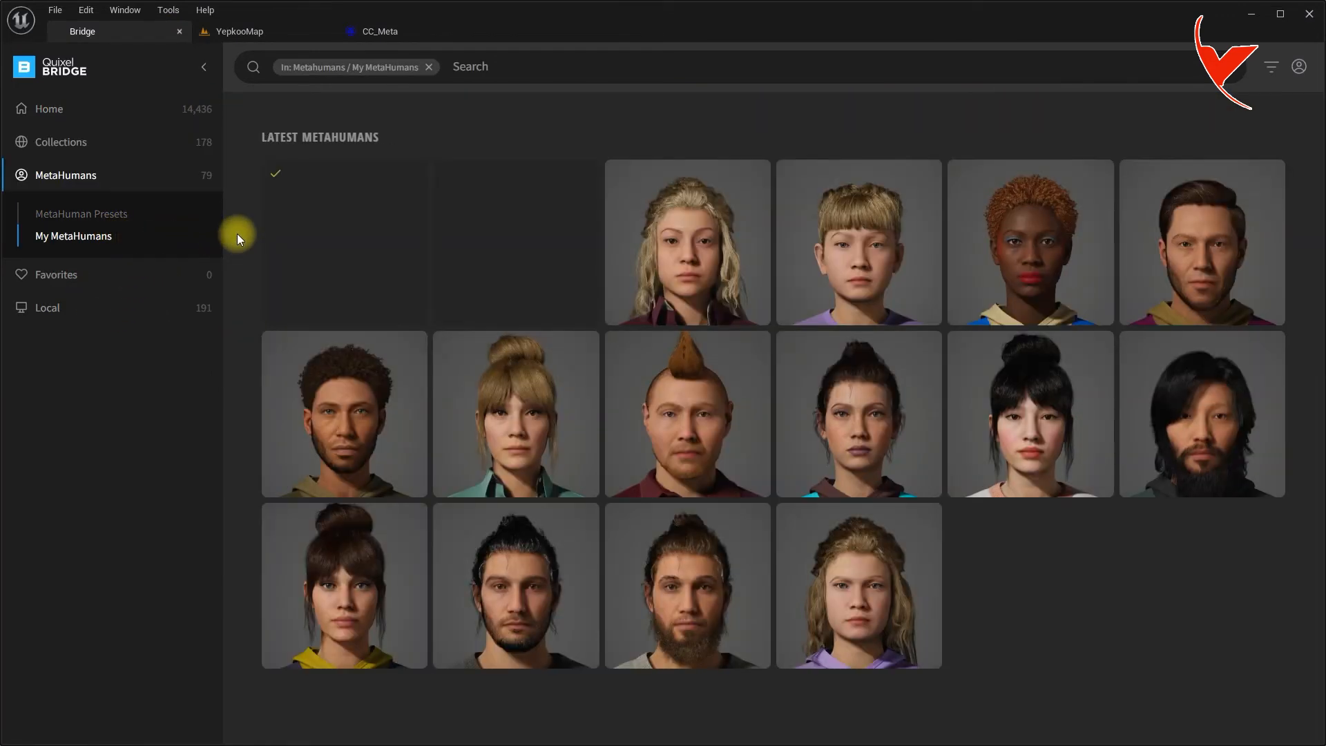
left_click(414, 174)
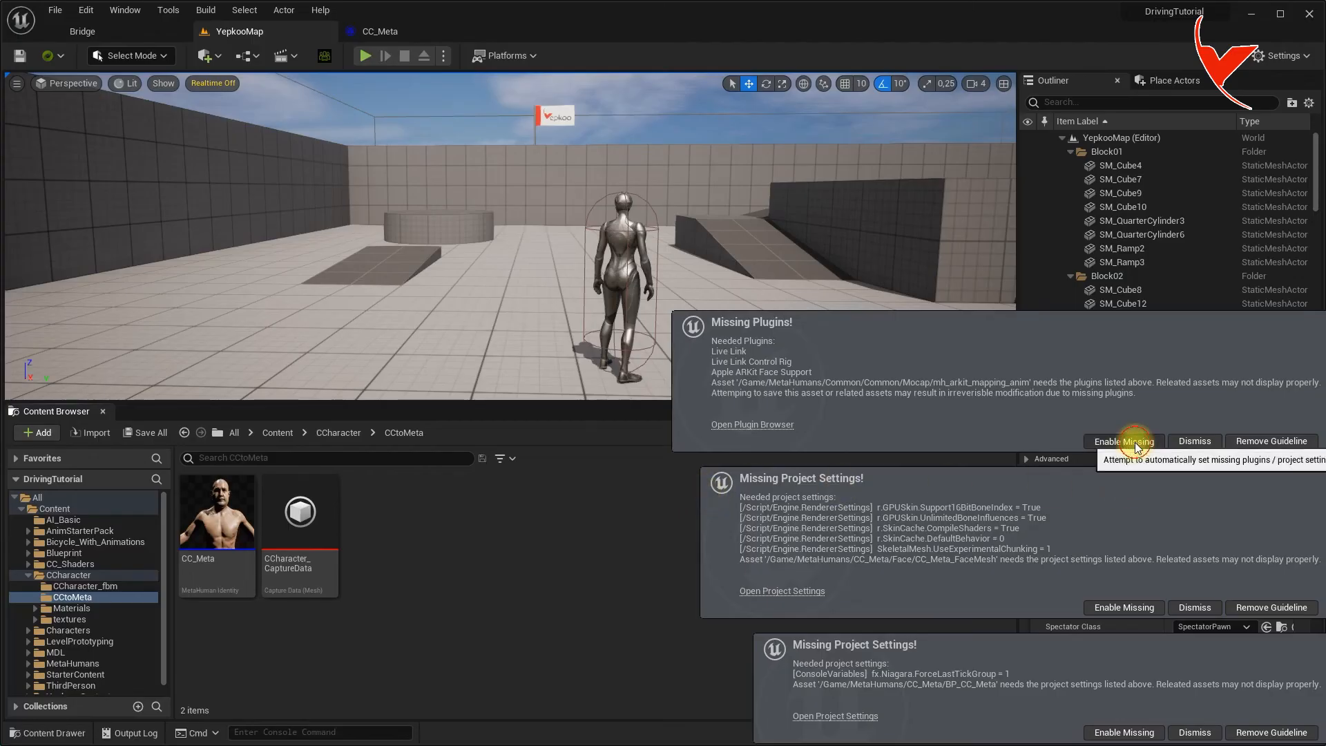
Enable the missing plugins and project settings required by the MetaHuman assets, and restart the editor
left_click(1135, 442)
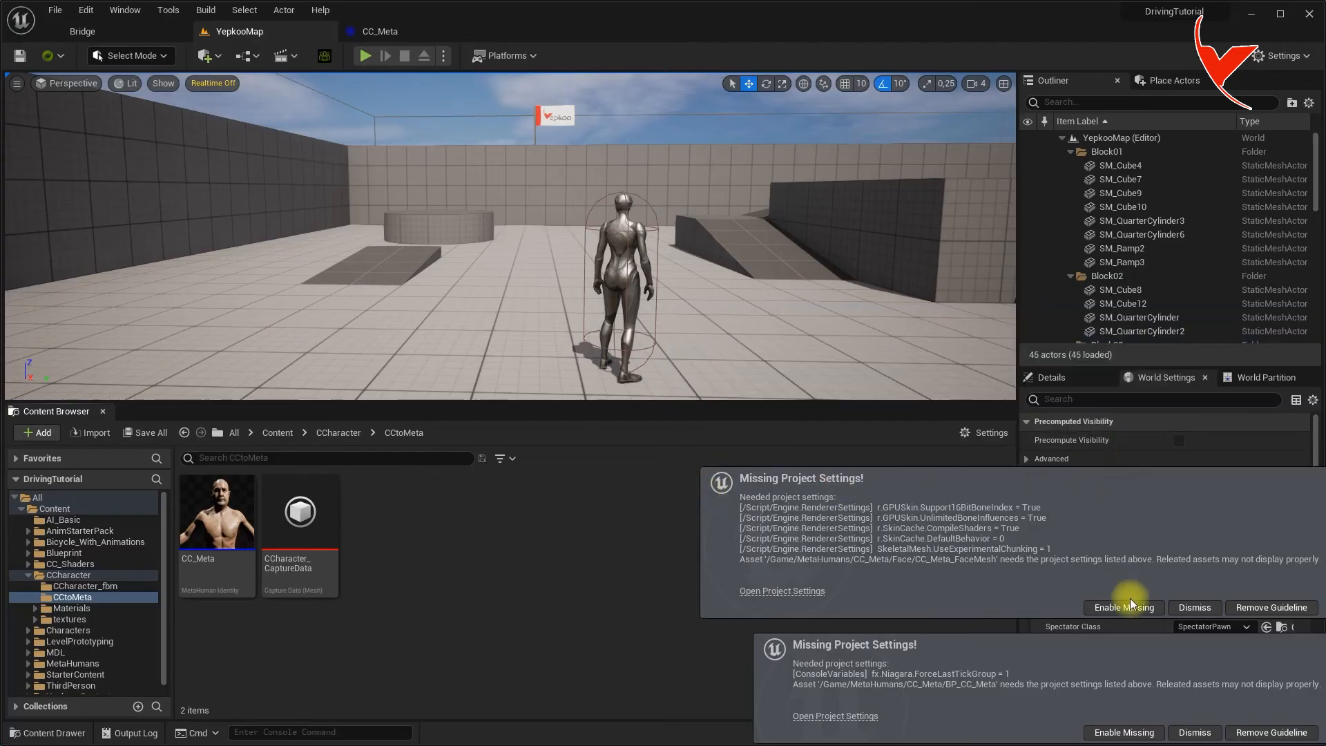
left_click(1127, 607)
left_click(1124, 732)
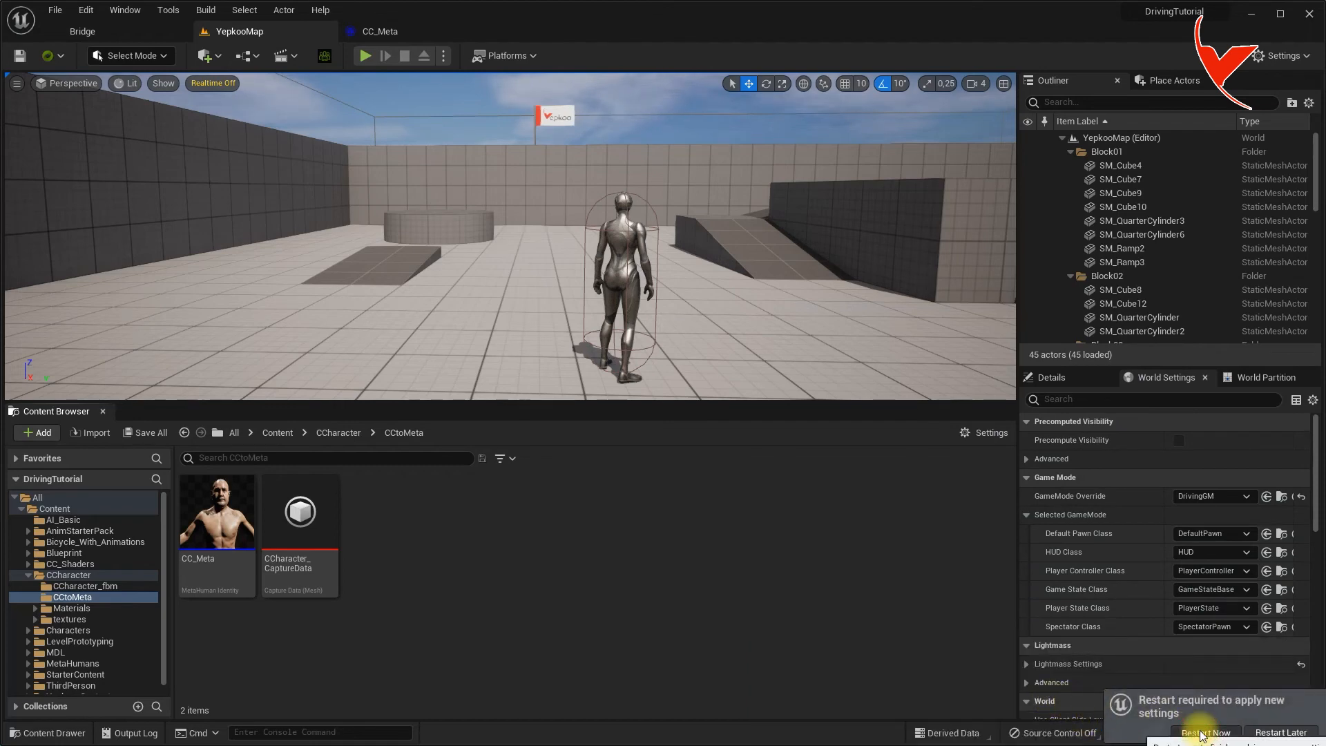
left_click(1202, 732)
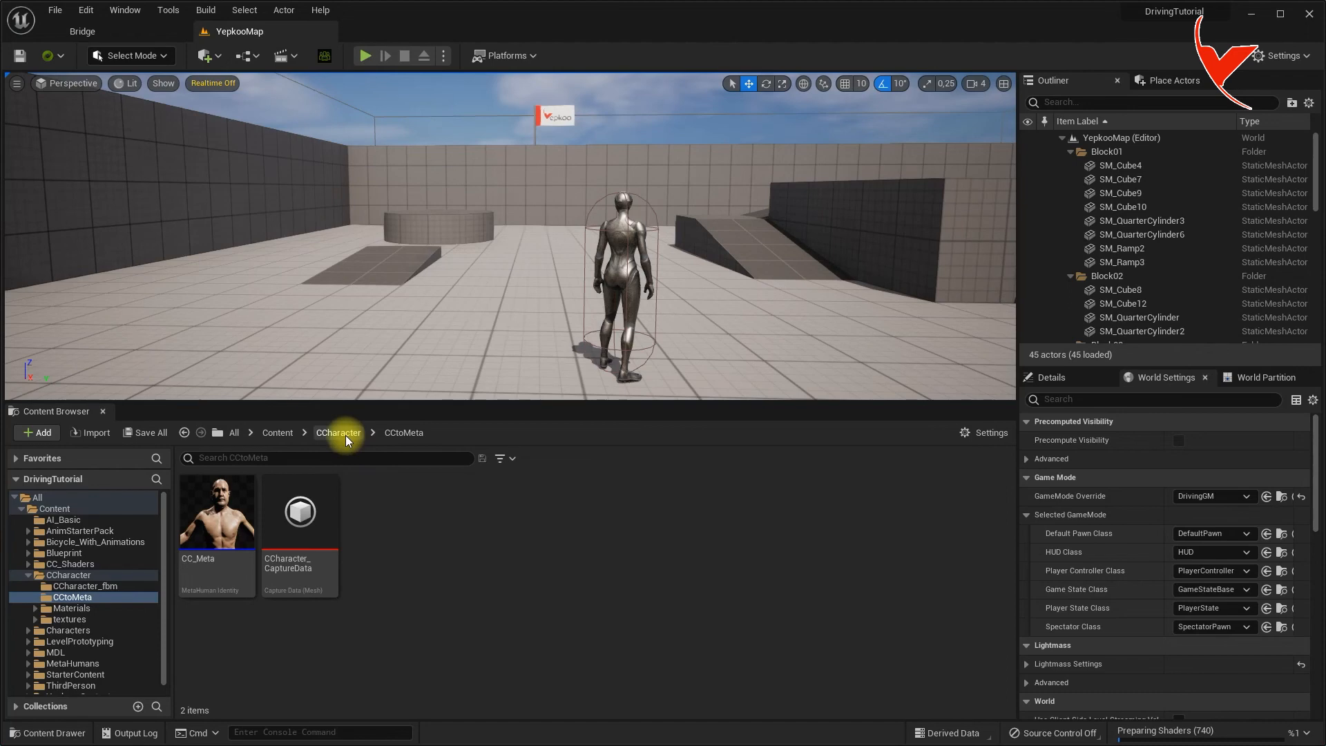
Go up from the CCtoMeta folder to Content and open the MetaHumans folder
left_click(338, 433)
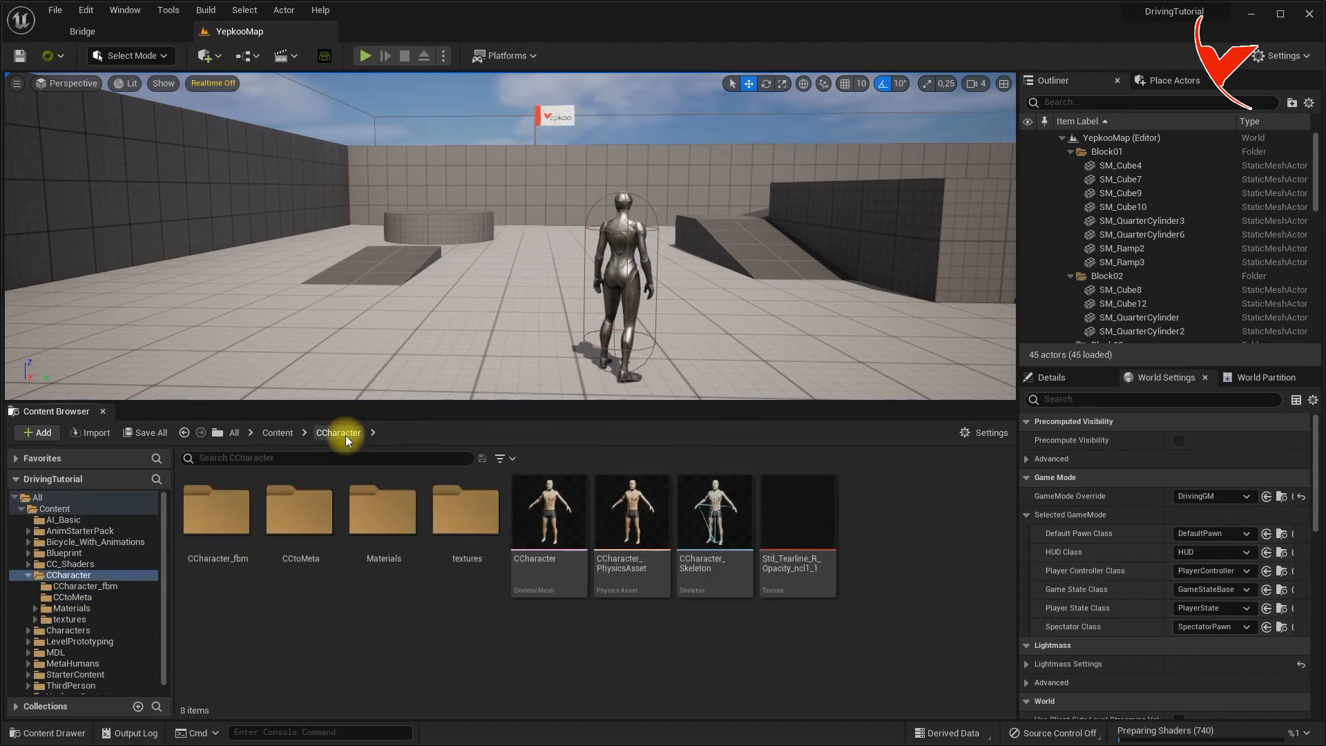
left_click(277, 433)
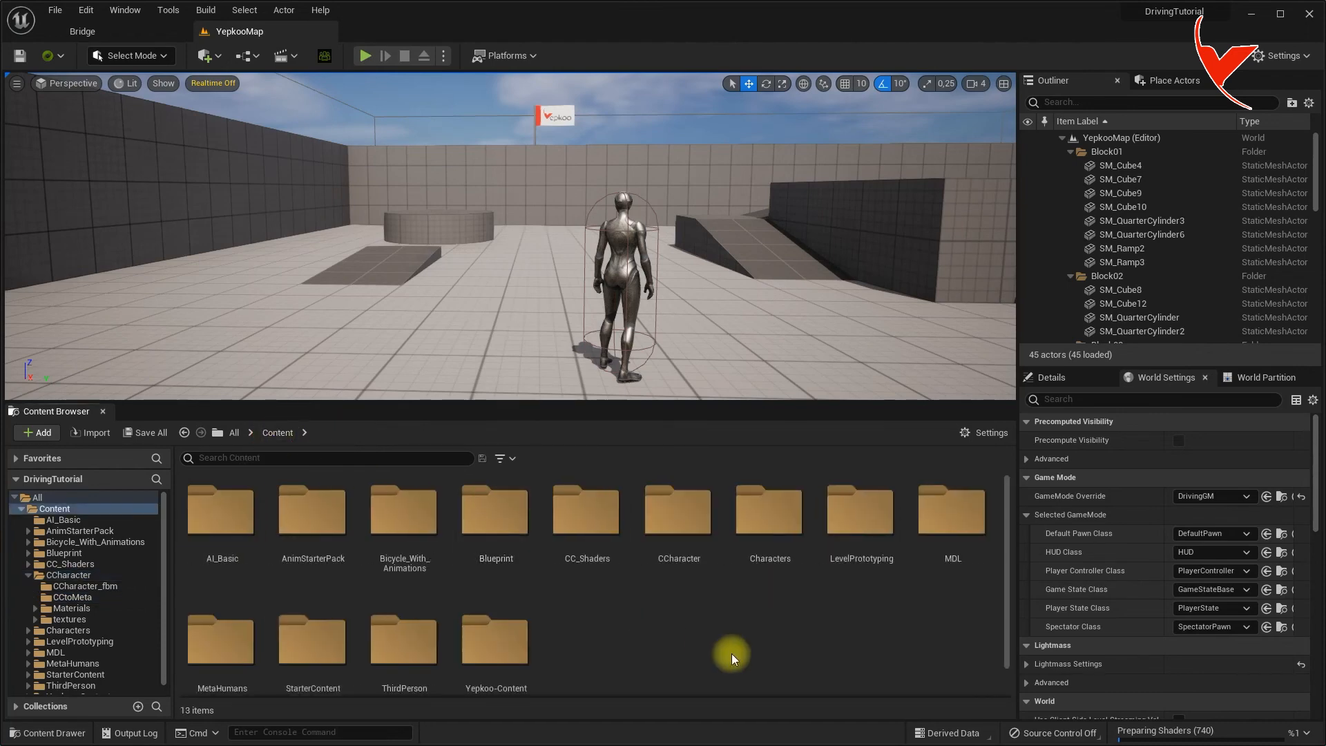
scroll(732, 654, "down", 1)
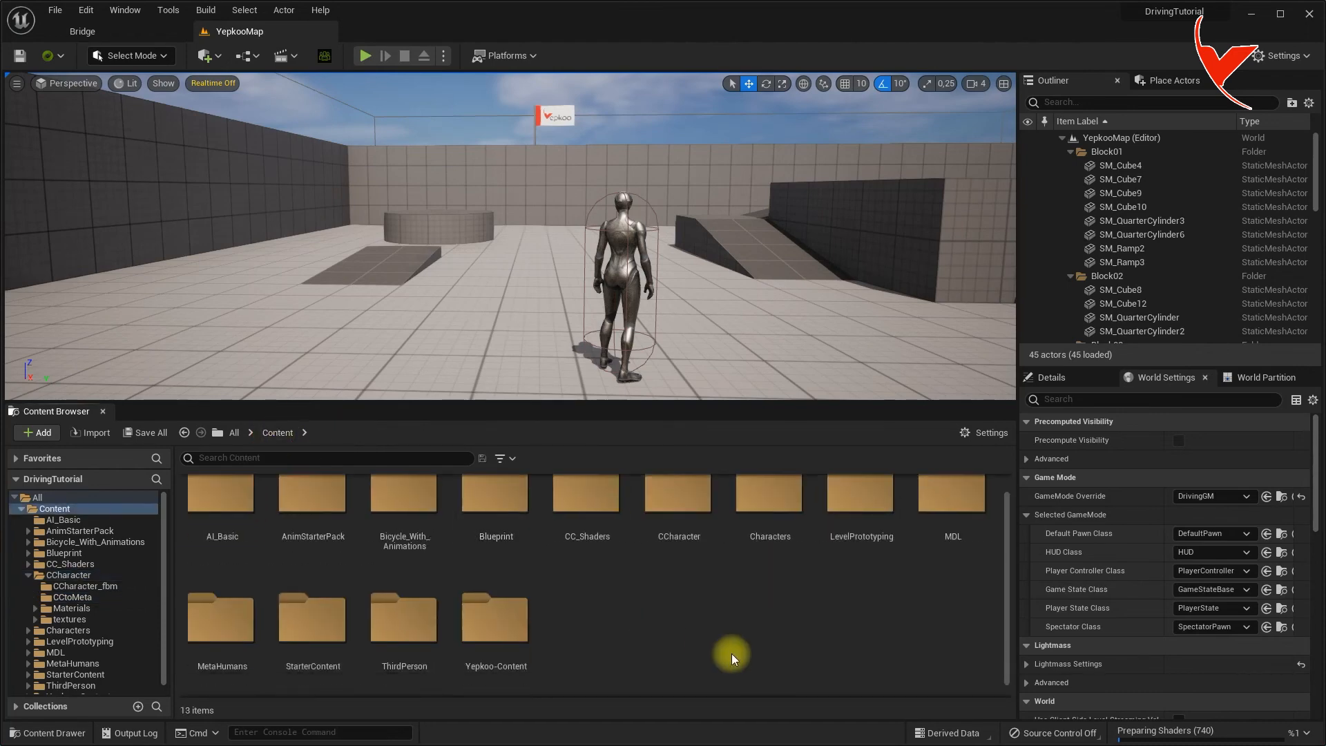
double_click(207, 614)
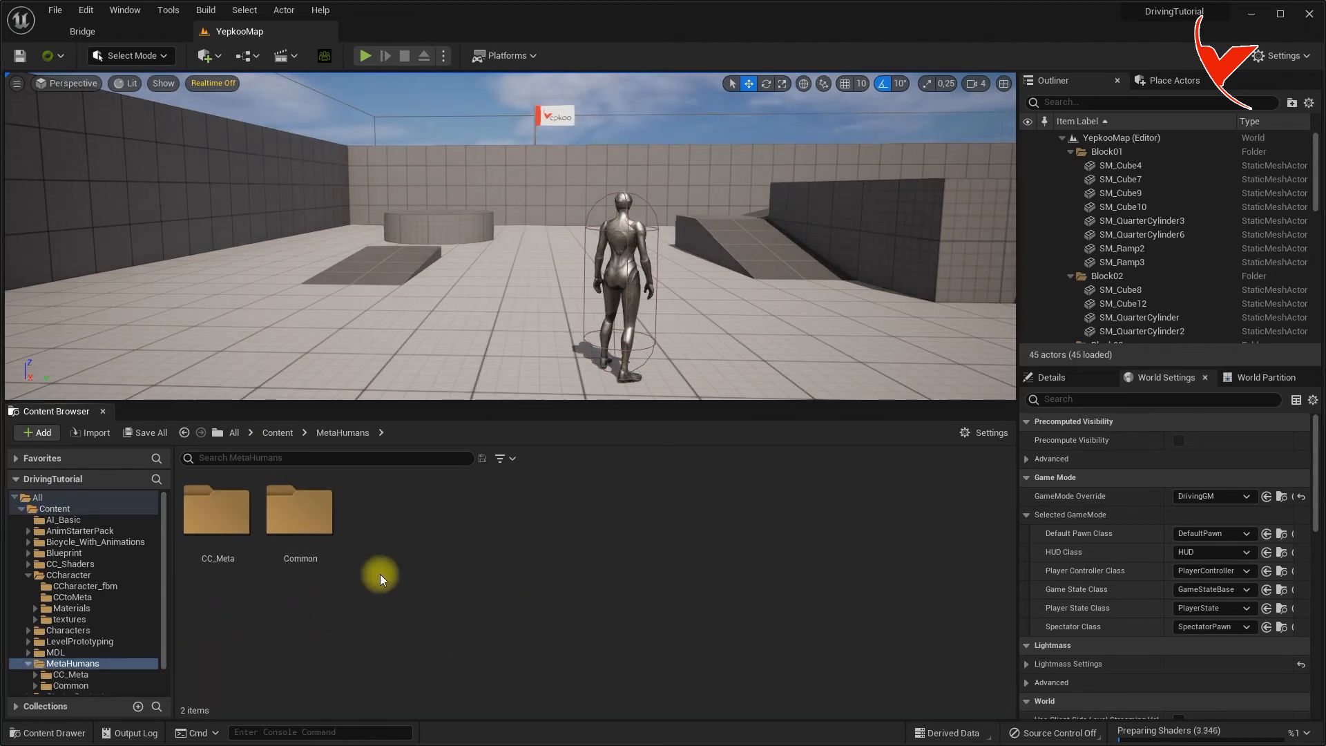
Open the CC_Meta folder and place the BP_CC_Meta blueprint in the level beside the mannequin
double_click(222, 550)
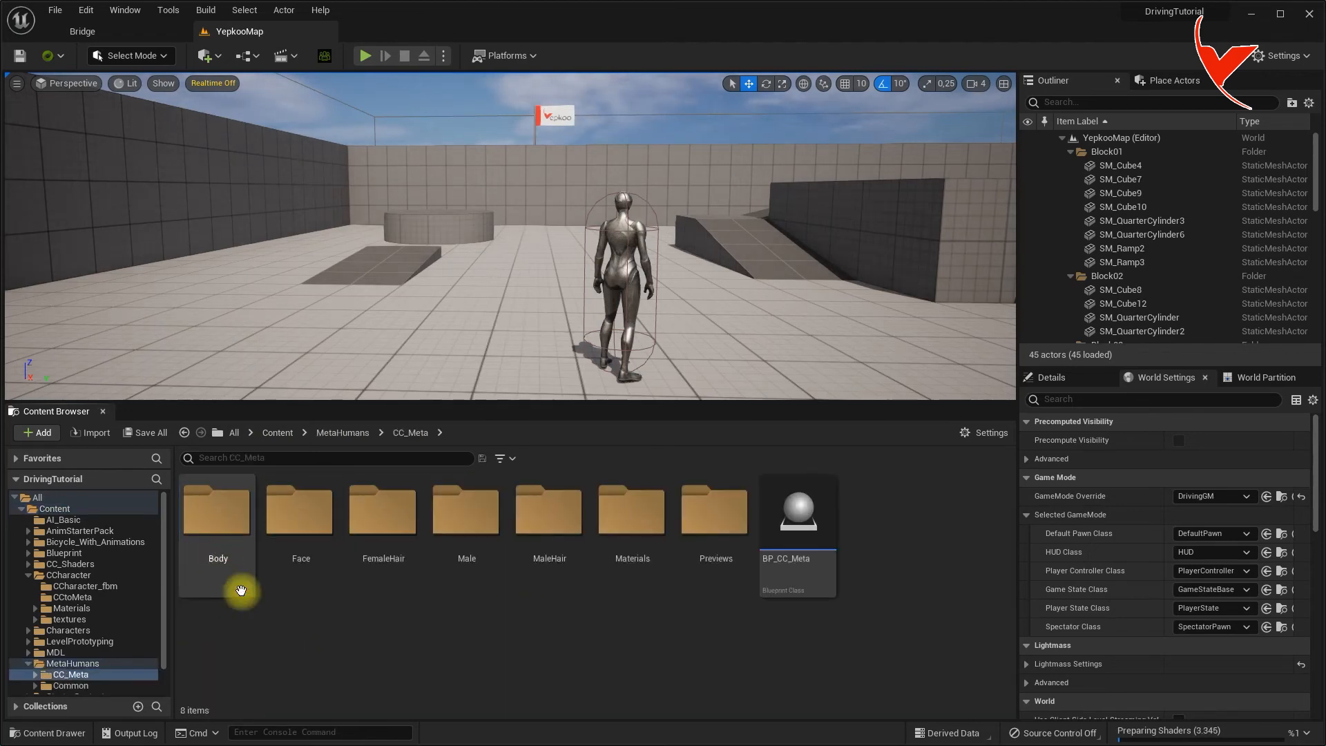
left_click(786, 527)
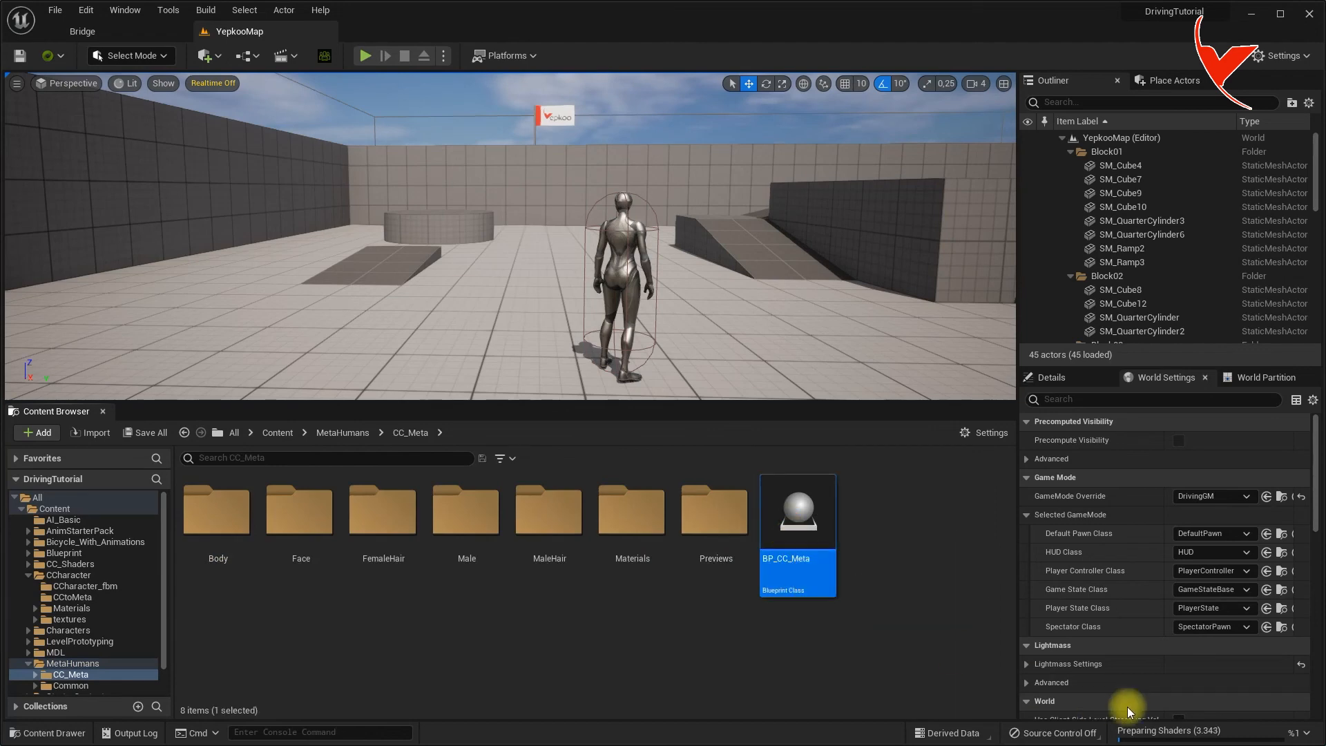
left_click(1303, 733)
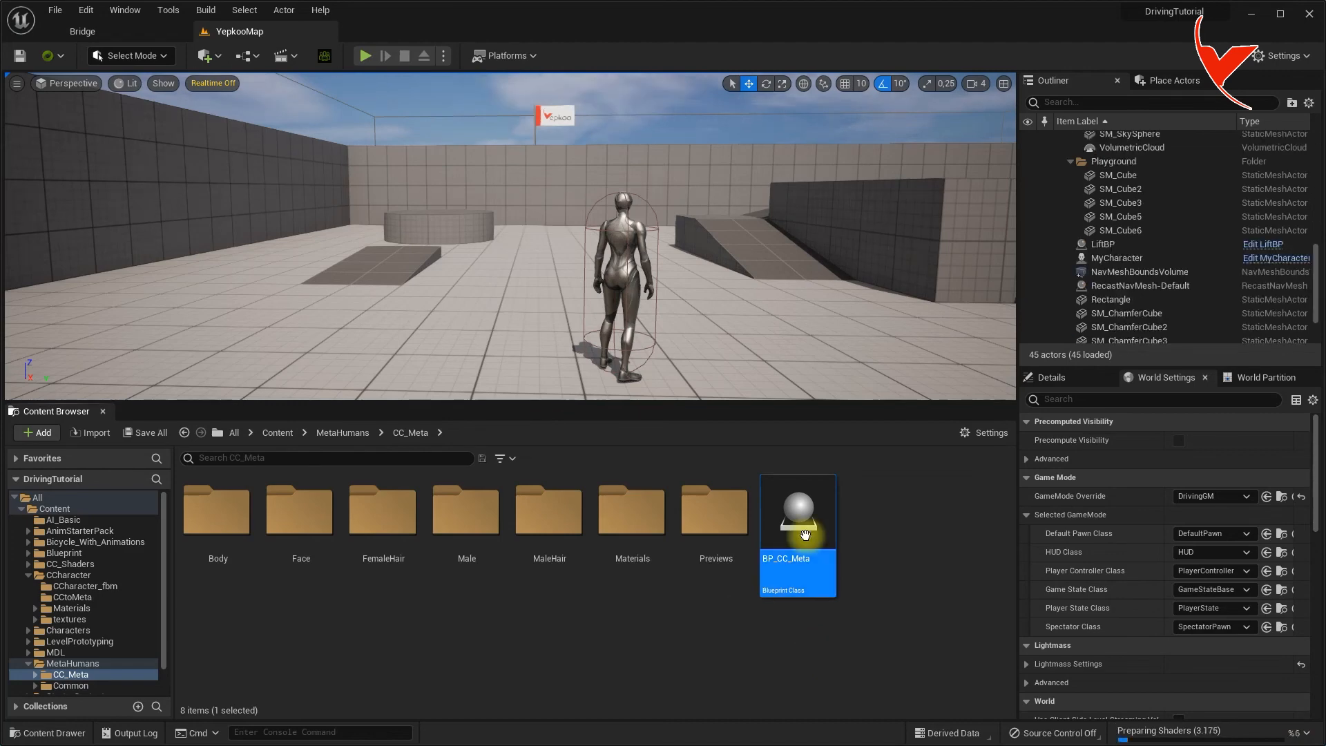
left_click_drag(806, 533, 560, 373)
left_click_drag(410, 308, 383, 346)
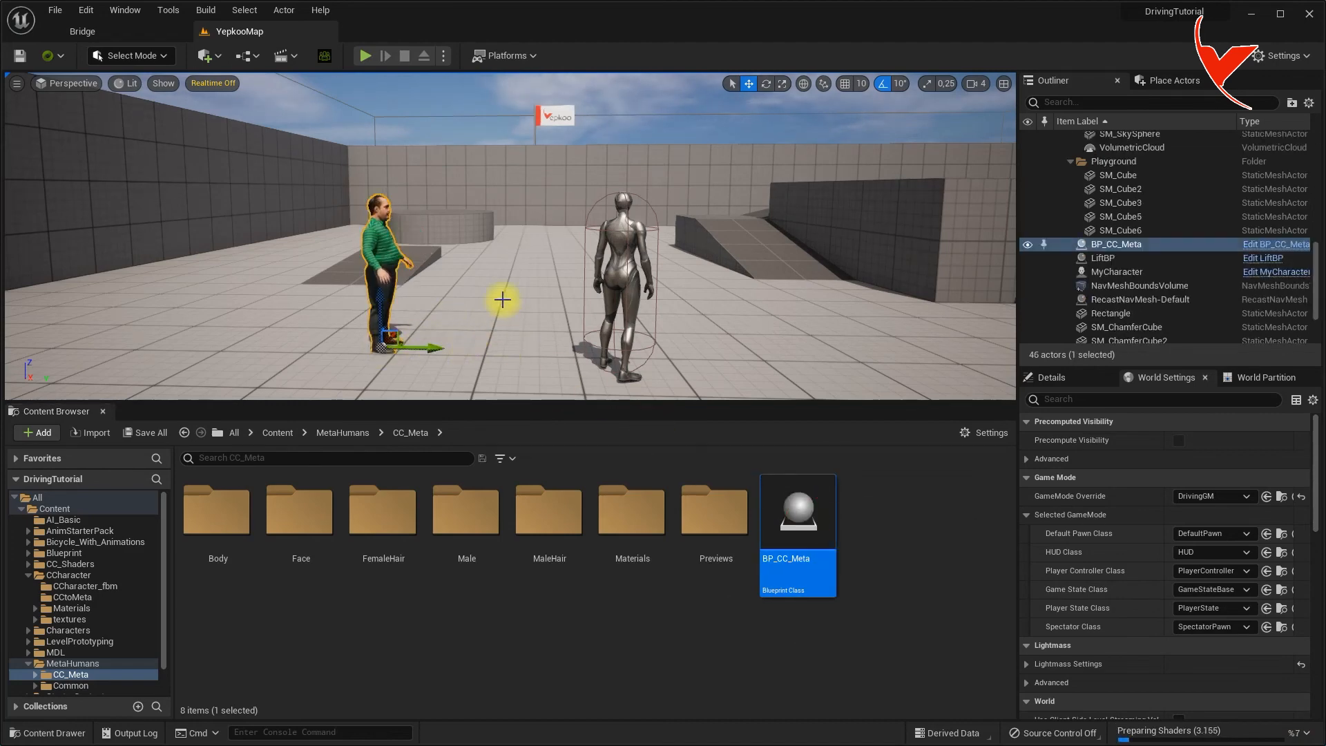
Focus on the placed MetaHuman, set the viewport camera speed to 2 and bring its face into close-up from the front
key("f")
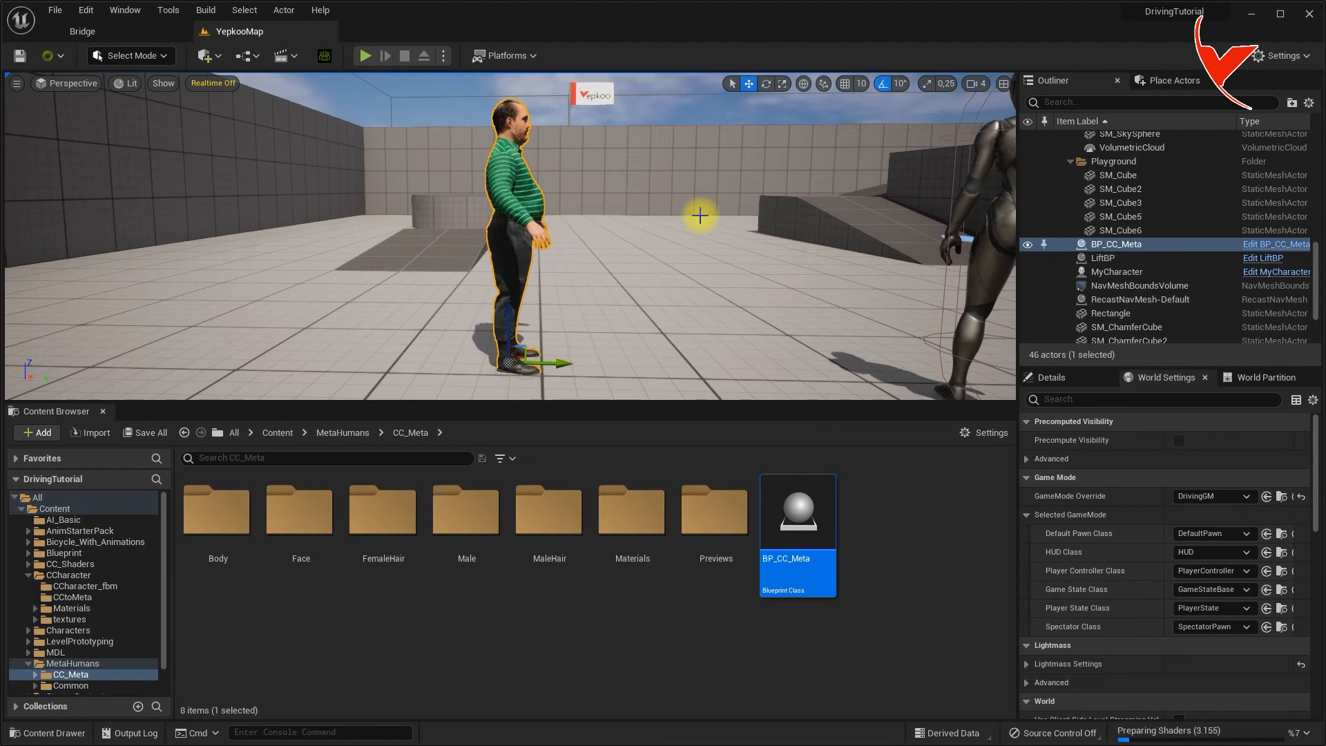
left_click(977, 83)
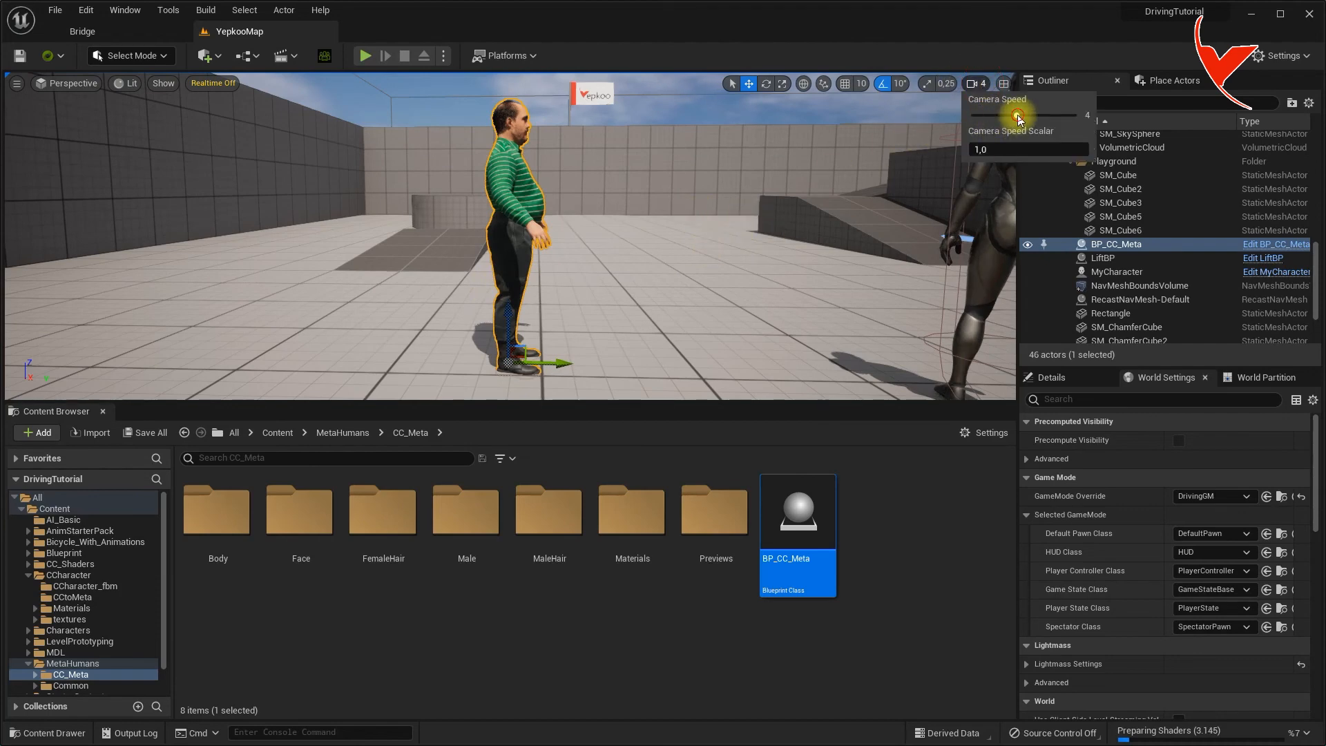
key("w")
right_click_drag(742, 149, 503, 162)
right_click_drag(855, 174, 770, 226)
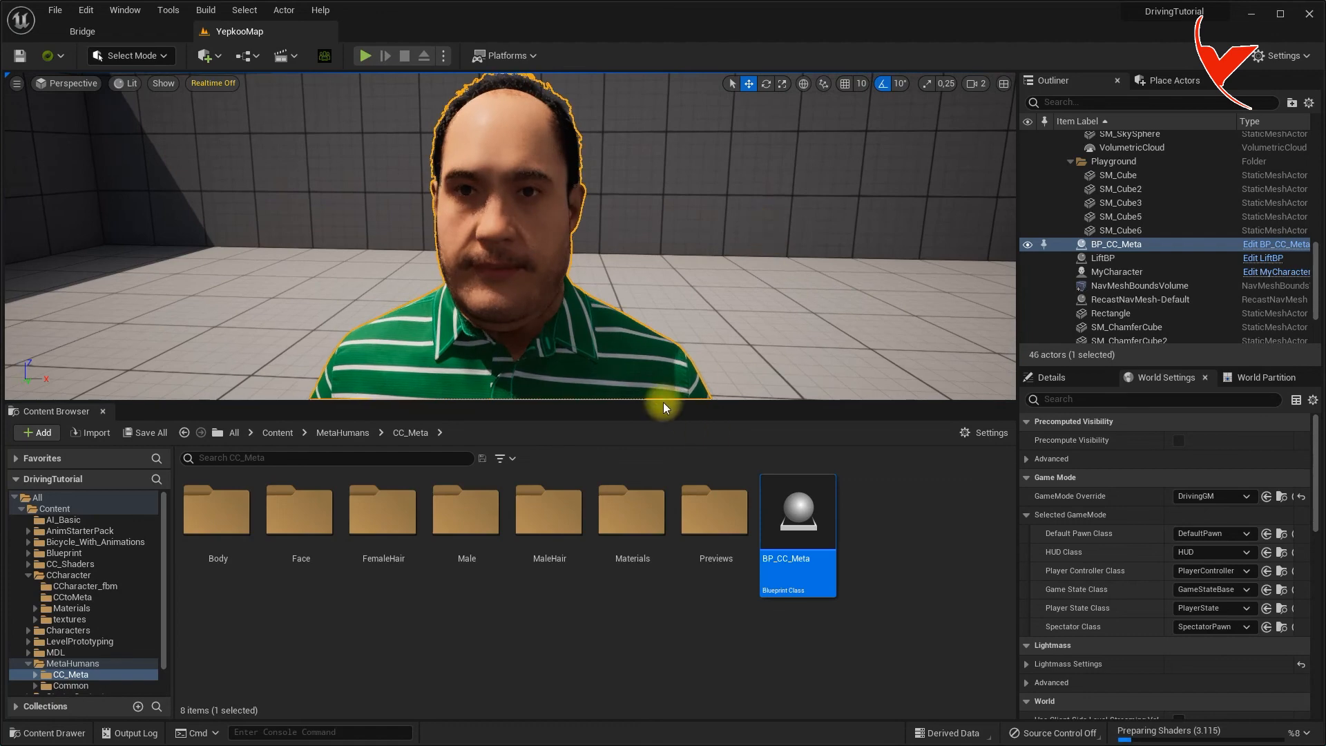
mouse_move(663, 400)
right_mouse_down()
mouse_move(649, 589)
mouse_move(665, 527)
mouse_move(643, 399)
right_mouse_up()
Enlarge the viewport by shrinking the Content Browser, and deselect the MetaHuman to inspect it without its outline
left_click_drag(635, 403, 631, 621)
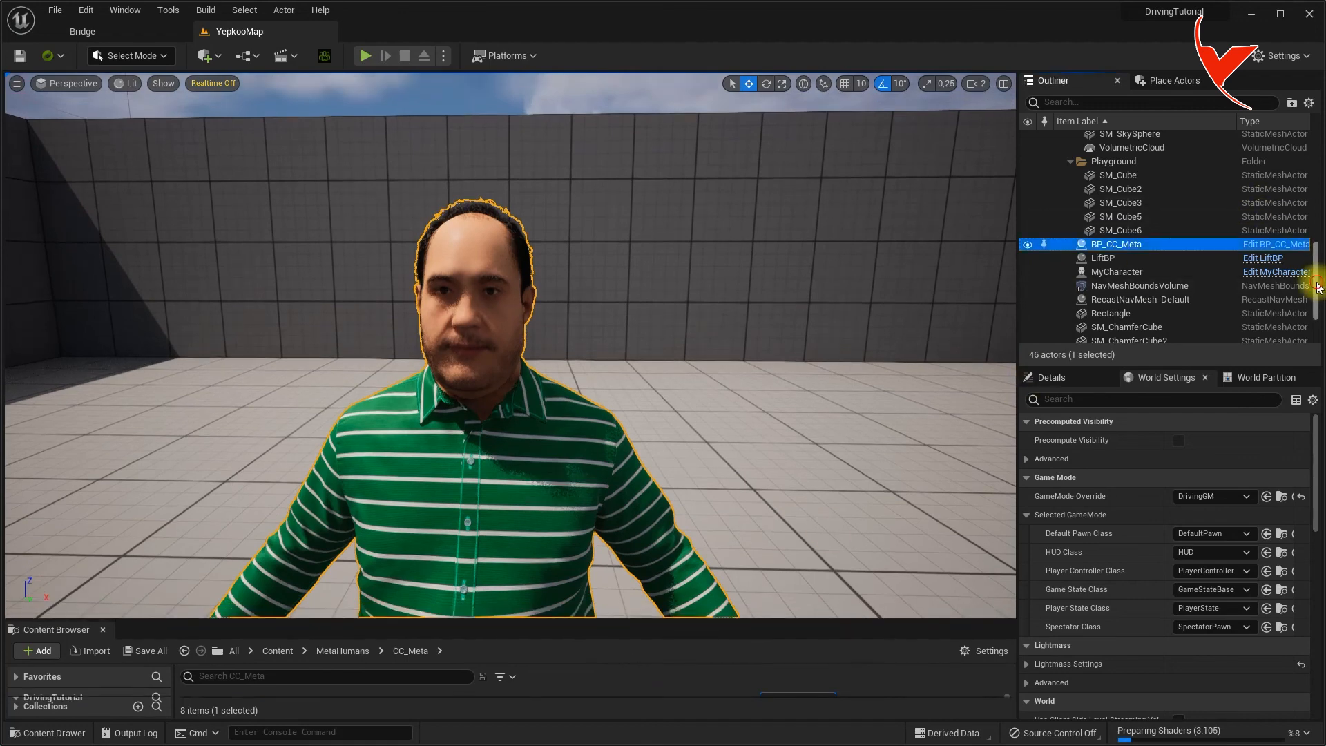
left_click_drag(1320, 287, 1316, 139)
left_click(1133, 137)
mouse_move(750, 325)
right_mouse_down()
mouse_move(757, 336)
mouse_move(750, 326)
right_mouse_up()
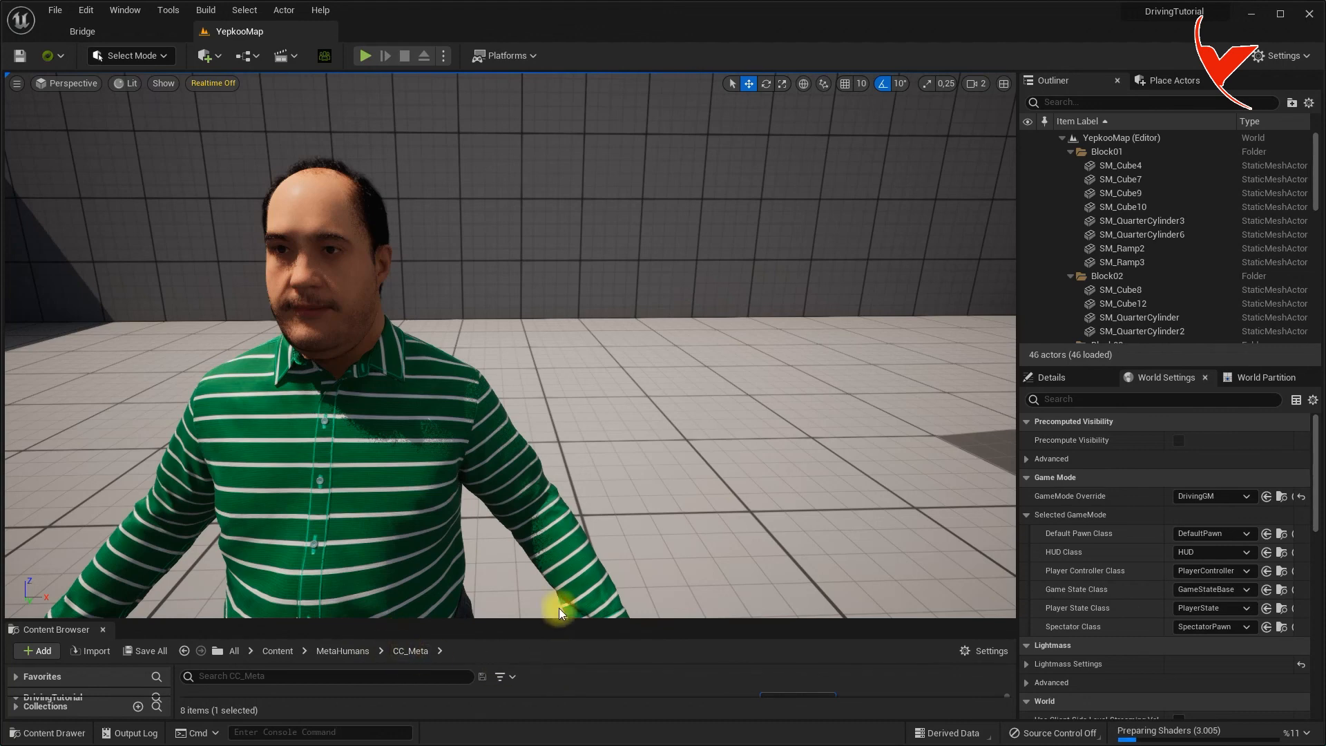
left_click_drag(407, 484, 435, 474)
Open the CCharacter folder in the project content and select the CCharacter skeletal mesh
key("ctrl+space")
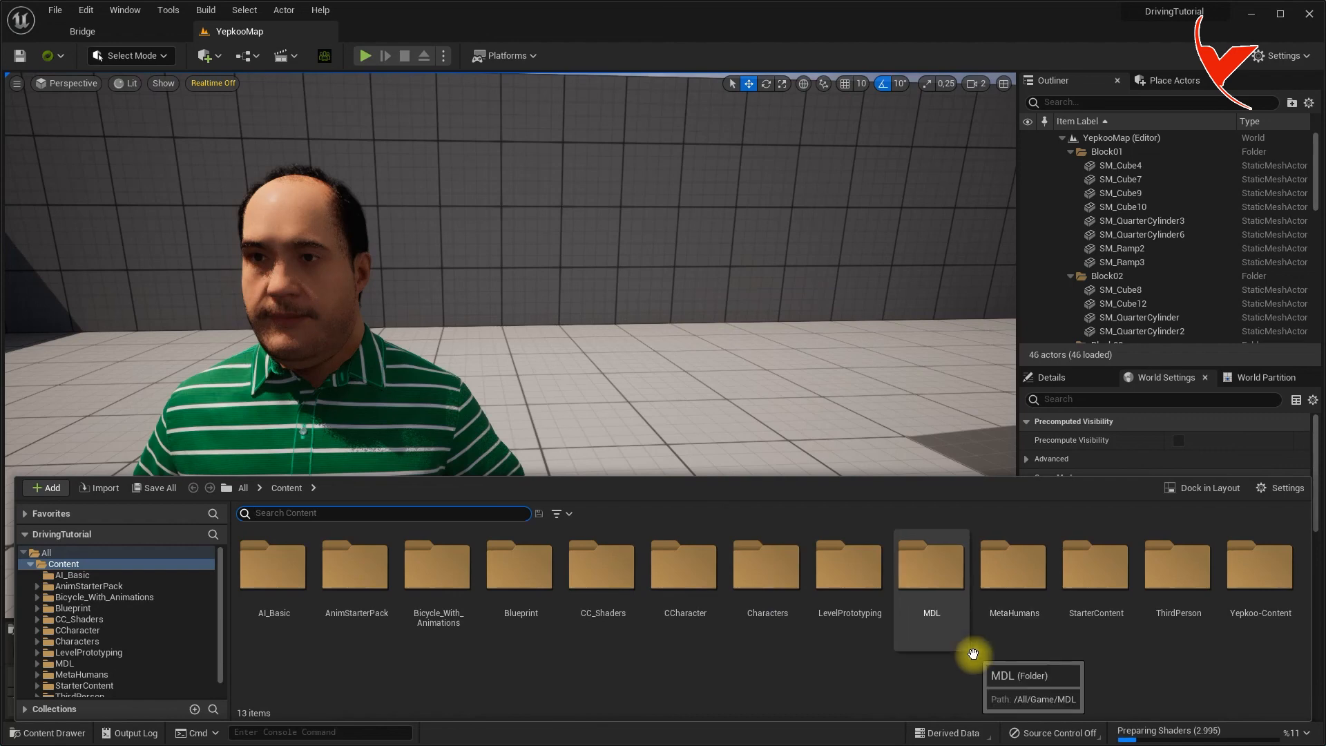
double_click(701, 603)
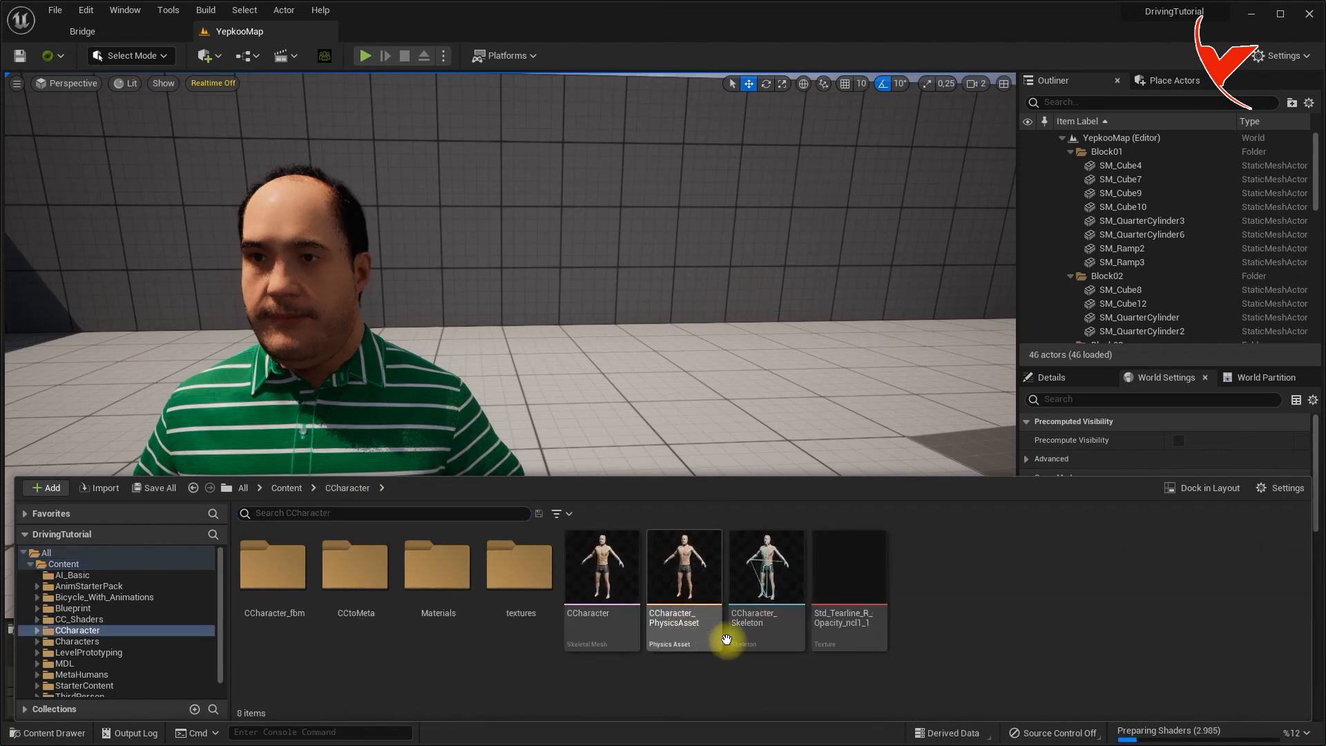
left_click(628, 590)
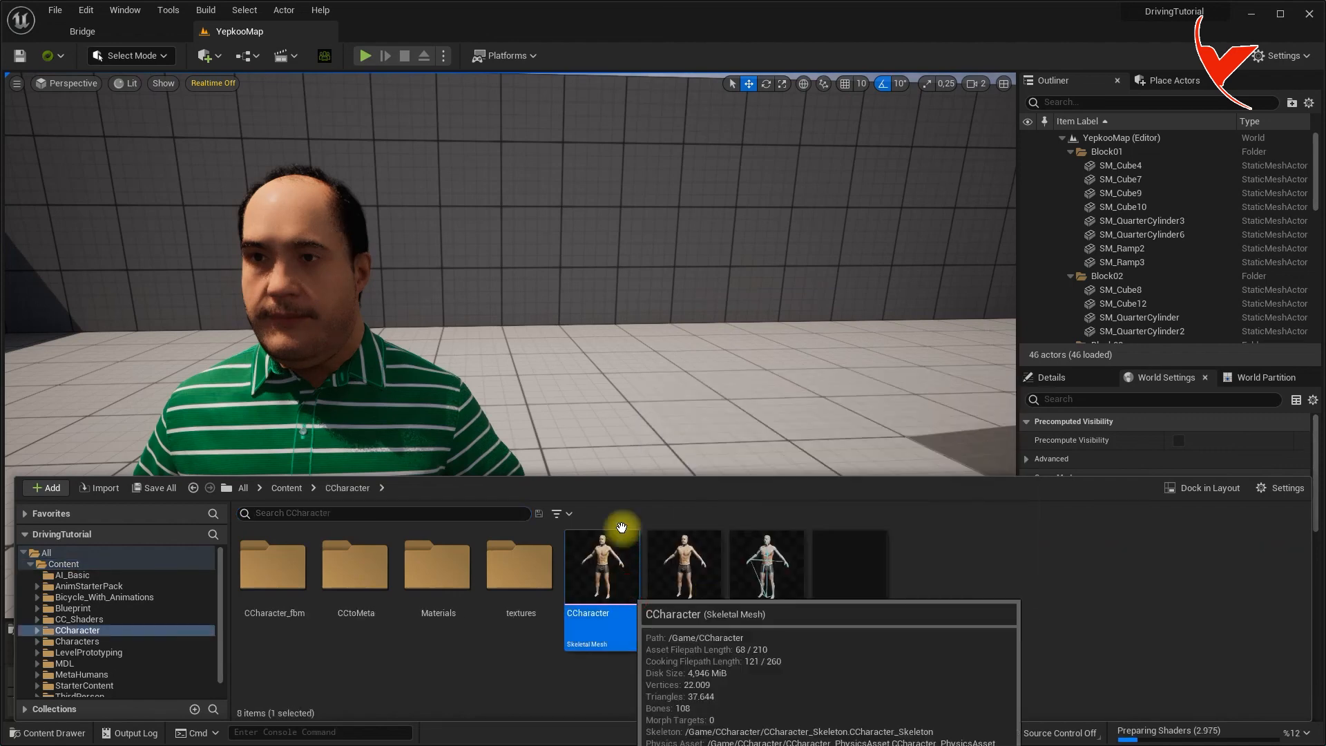